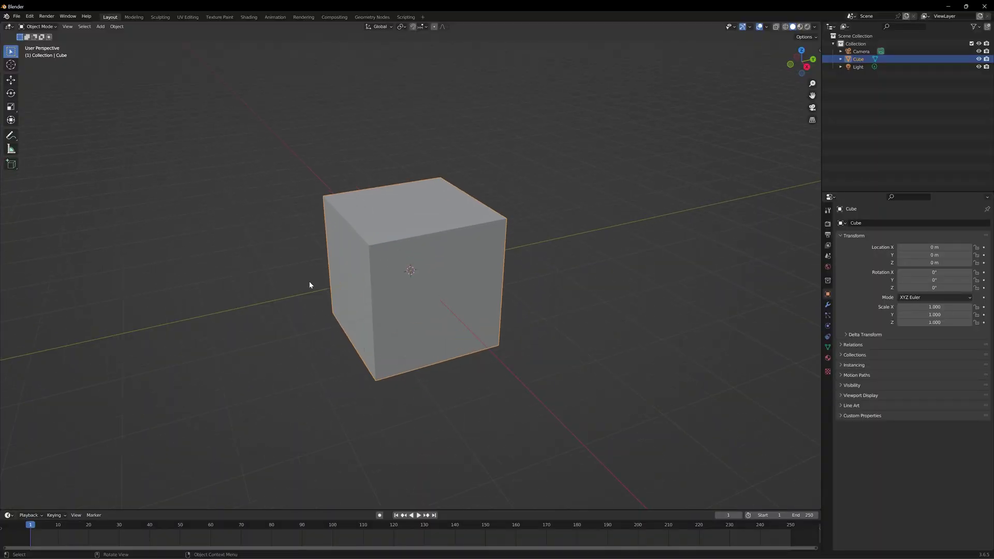
# Create a new geometry node tree on the cube and cut the link between its Group Input and Group Output.
pyautogui.moveTo(309, 281); pyautogui.dragTo(331, 249, button='middle')
pyautogui.click(372, 17)
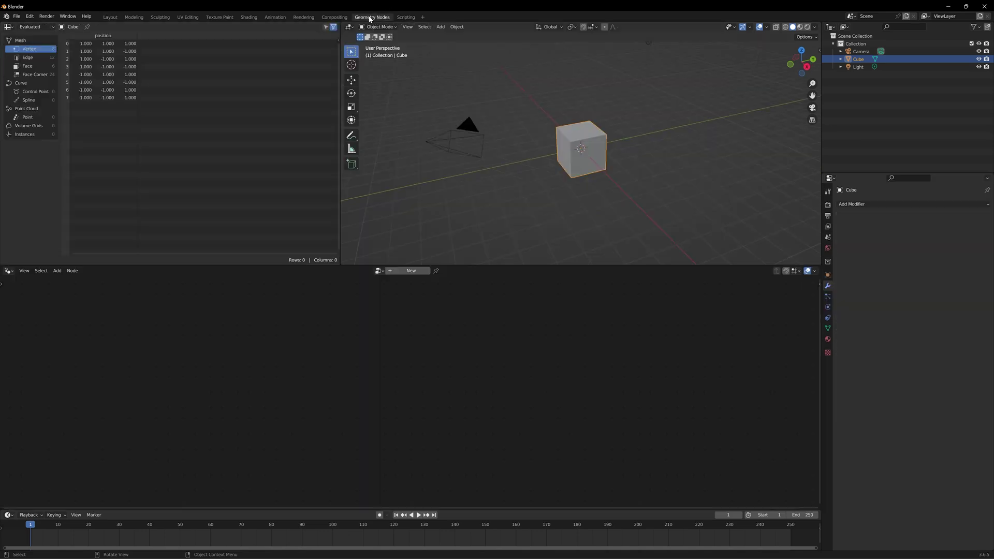
pyautogui.scroll(4, 421, 124)
pyautogui.click(417, 271)
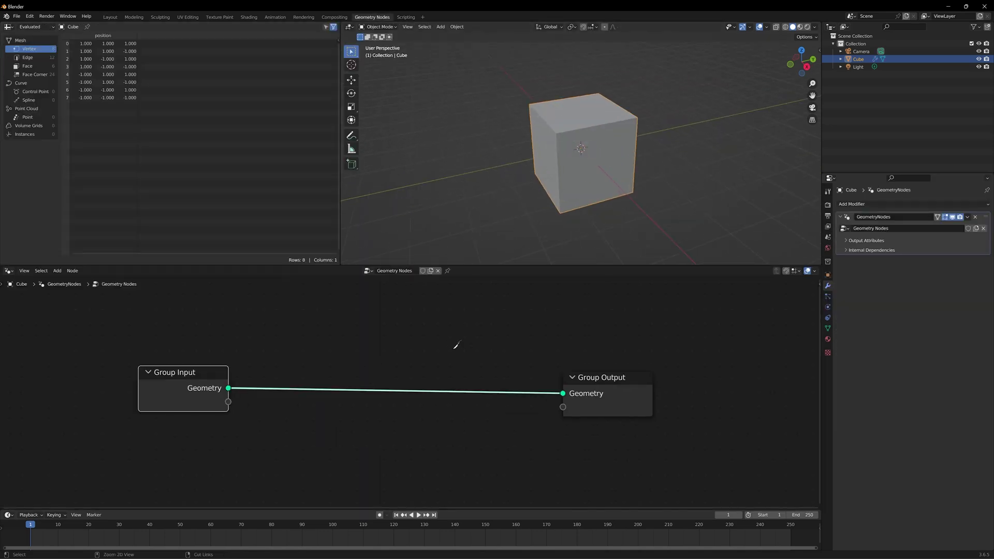
pyautogui.keyDown('ctrl'); pyautogui.moveTo(457, 346); pyautogui.dragTo(435, 415, button='right'); pyautogui.keyUp('ctrl')
pyautogui.moveTo(167, 379); pyautogui.dragTo(97, 384)
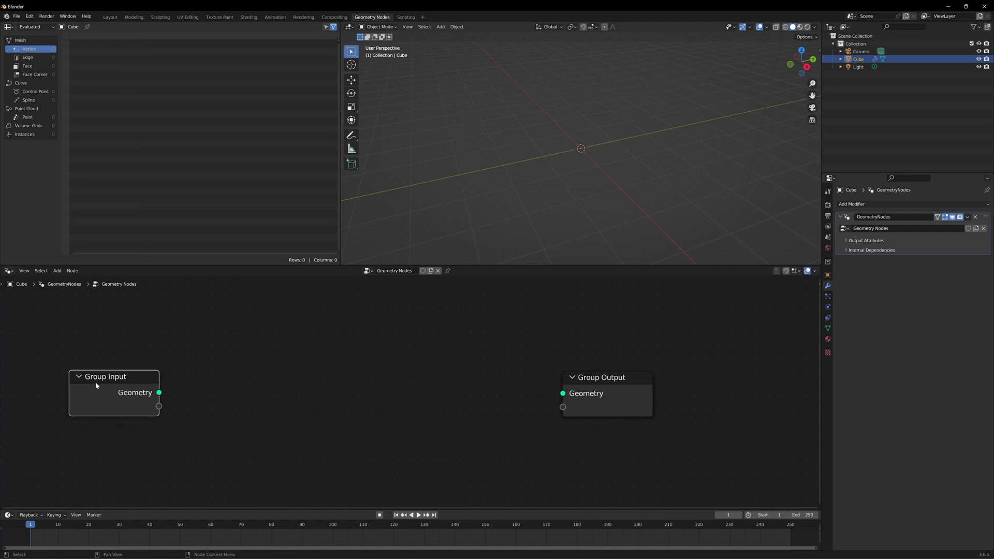
# Add a UV Sphere node, connect its Mesh to the Group Output's Geometry, and move the Group Input node out of the way.
pyautogui.moveTo(304, 371); pyautogui.dragTo(337, 382, button='middle')
pyautogui.hotkey('shift', 'a')
pyautogui.click(335, 377)
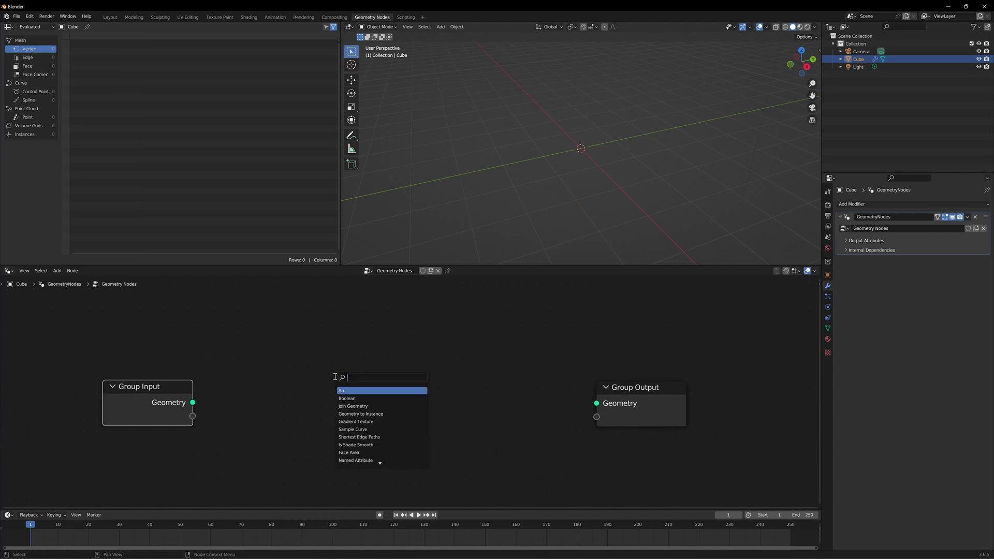
pyautogui.write('uv')
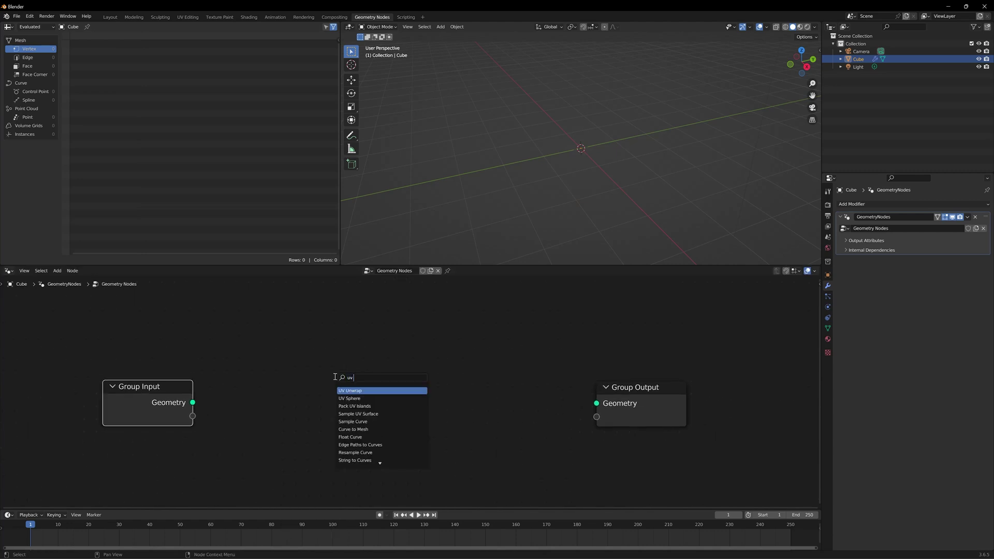
pyautogui.write(' s')
pyautogui.press('Return')
pyautogui.click(345, 357)
pyautogui.moveTo(341, 357); pyautogui.dragTo(619, 409)
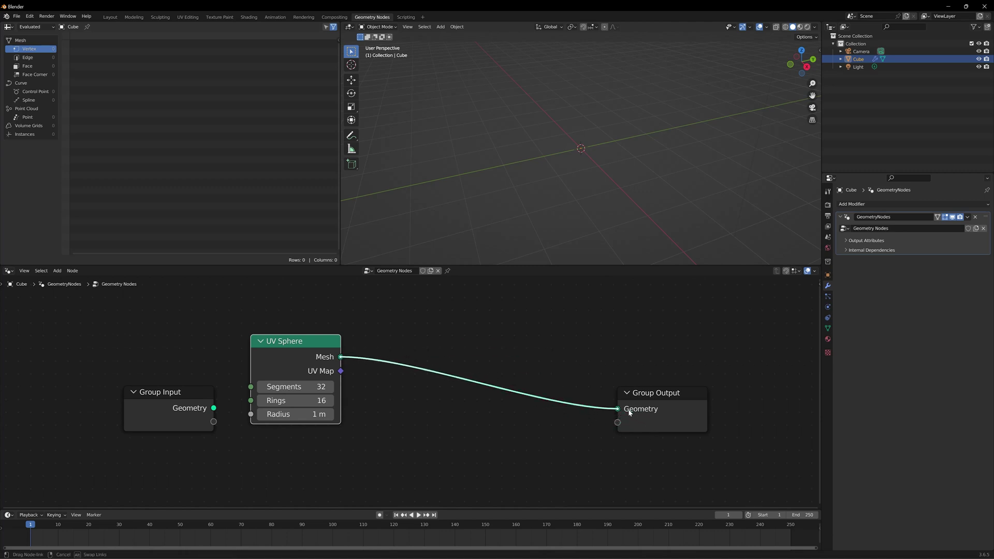
pyautogui.scroll(-2, 235, 412)
pyautogui.moveTo(235, 412); pyautogui.dragTo(59, 406)
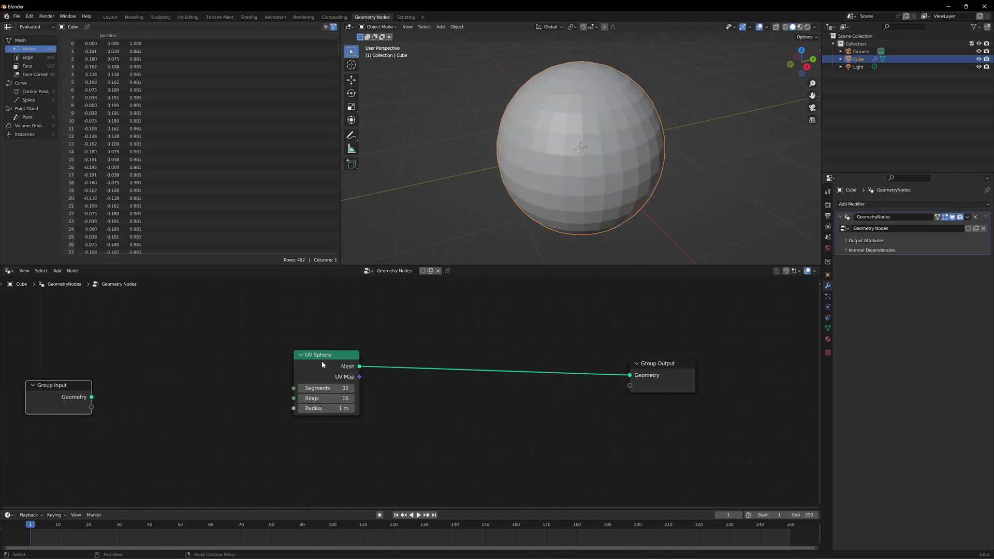
# Feed the UV Sphere's Mesh into a new Distribute Points on Faces node and connect its Points to the Group Output.
pyautogui.moveTo(321, 361); pyautogui.dragTo(257, 351)
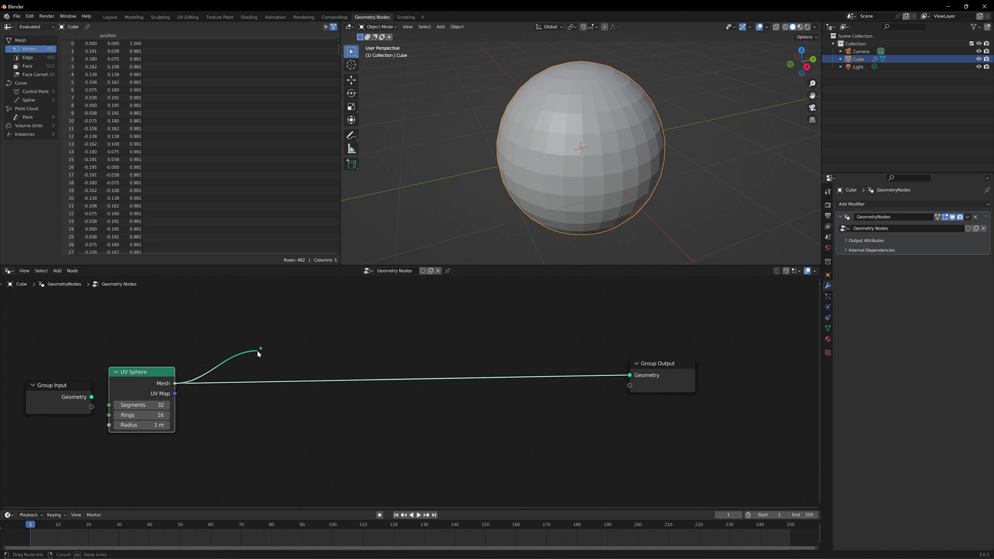
pyautogui.moveTo(258, 352); pyautogui.dragTo(258, 352)
pyautogui.write('dis')
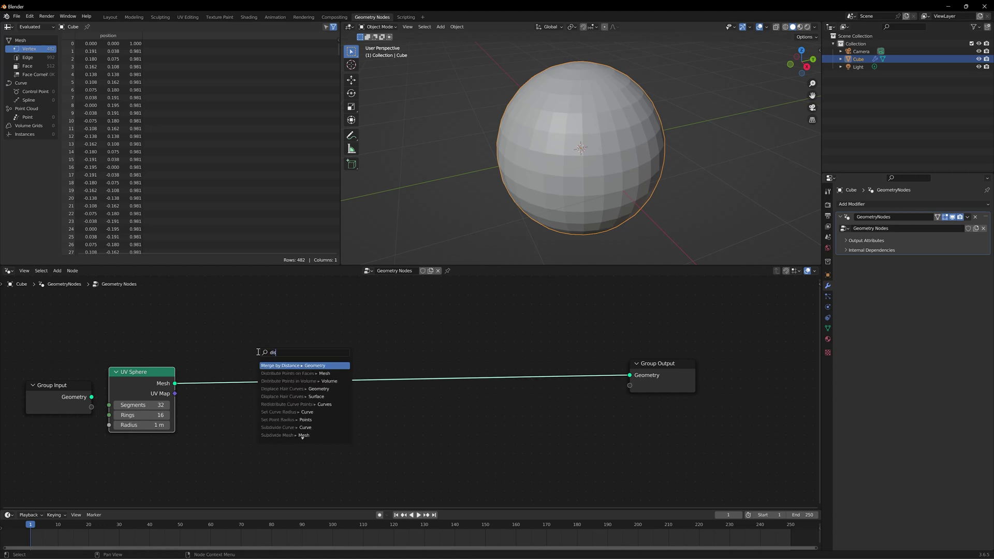
pyautogui.press('Down')
pyautogui.press('Return')
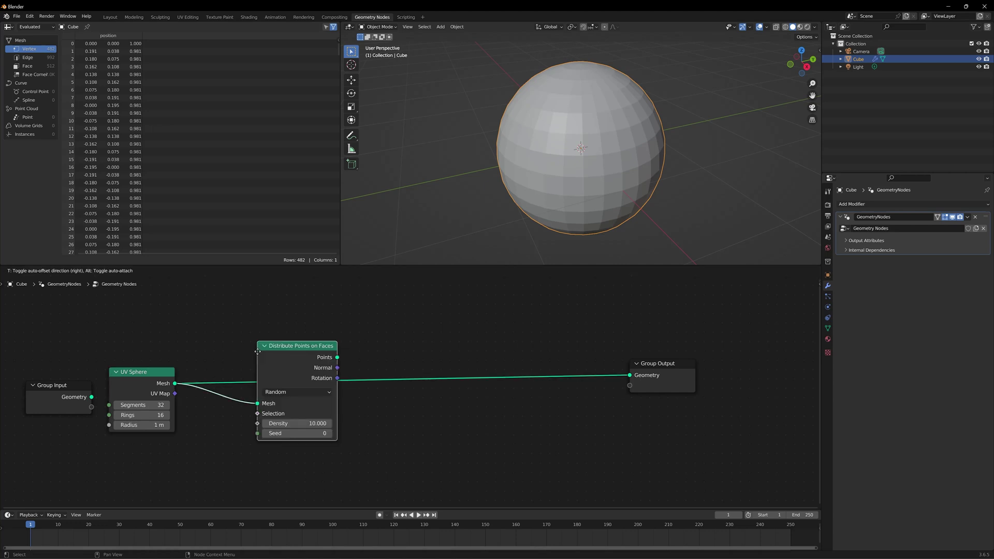
pyautogui.click(258, 352)
pyautogui.moveTo(337, 357); pyautogui.dragTo(631, 376)
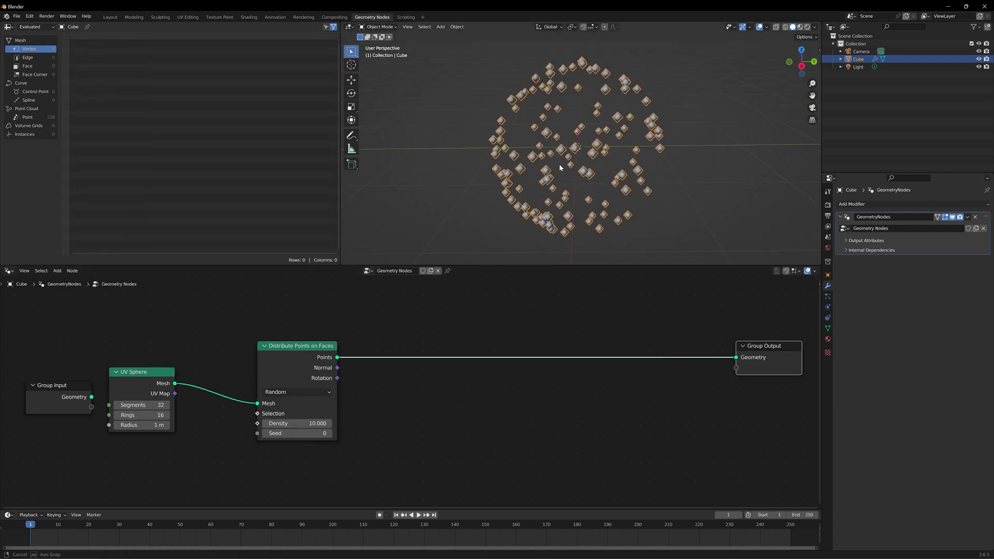
pyautogui.scroll(4, 559, 169)
pyautogui.moveTo(560, 168); pyautogui.dragTo(607, 160, button='middle')
pyautogui.scroll(-4, 559, 168)
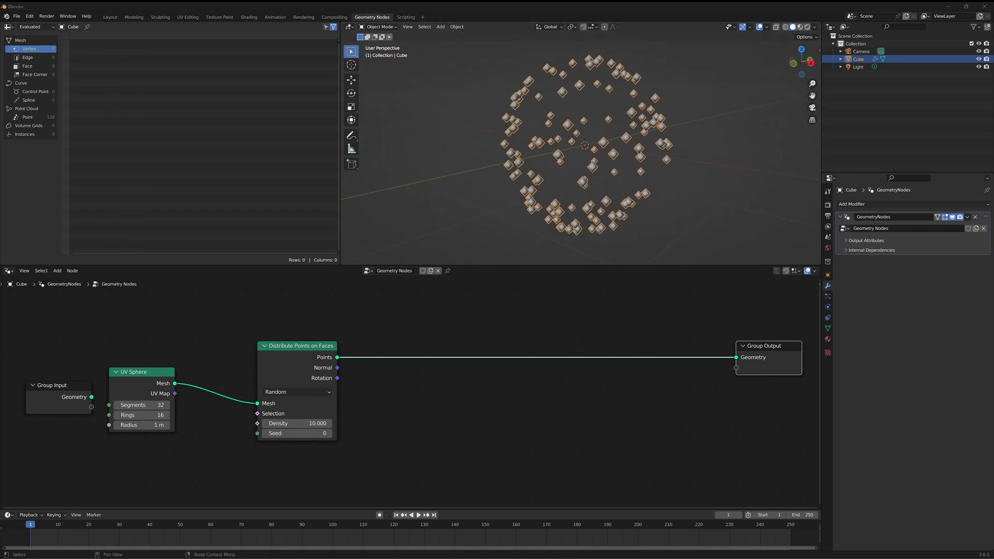
# Set the Distribute Points on Faces density to 100.
pyautogui.scroll(1, 415, 394)
pyautogui.doubleClick(293, 429)
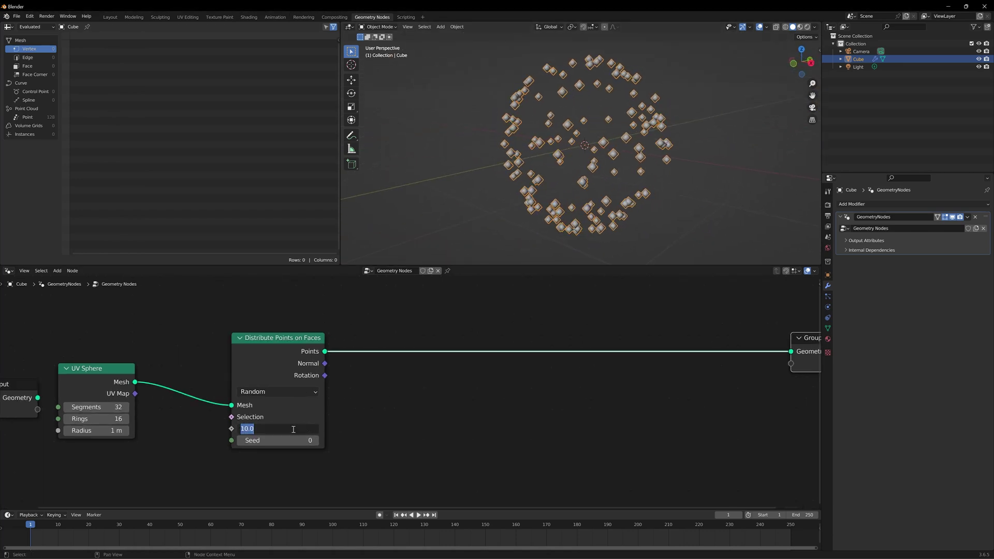
pyautogui.write('100')
pyautogui.press('Return')
pyautogui.scroll(-3, 464, 346)
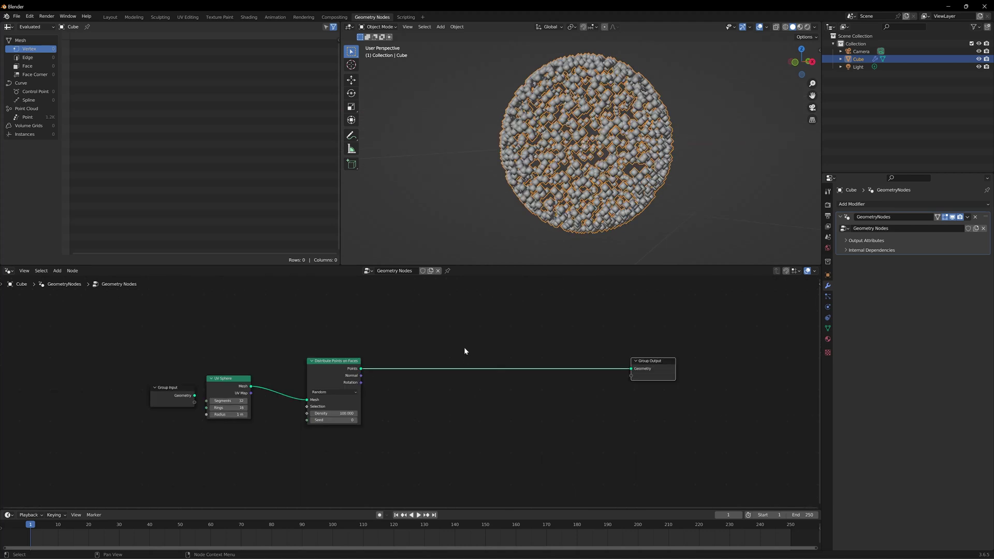
# Add a simulation zone, route the distributed Points through it to the Group Output, and play the animation.
pyautogui.moveTo(464, 347); pyautogui.dragTo(471, 351, button='middle')
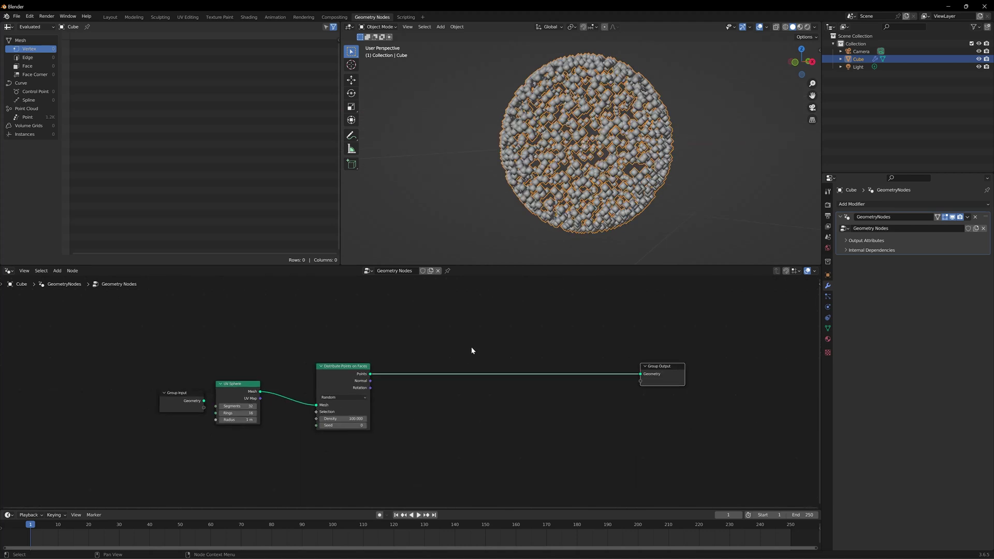
pyautogui.hotkey('shift', 'a')
pyautogui.write('s')
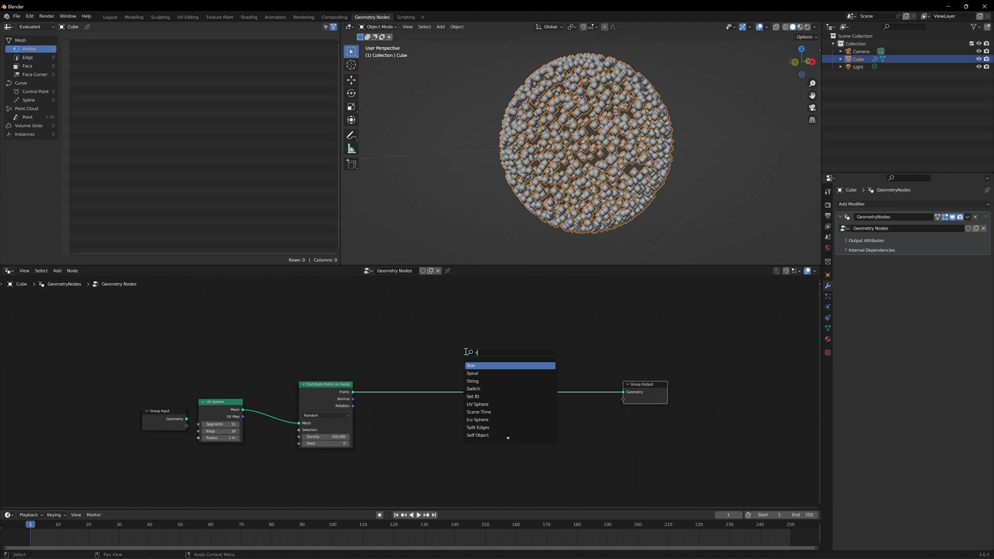
pyautogui.write('imu')
pyautogui.press('Return')
pyautogui.click(500, 385)
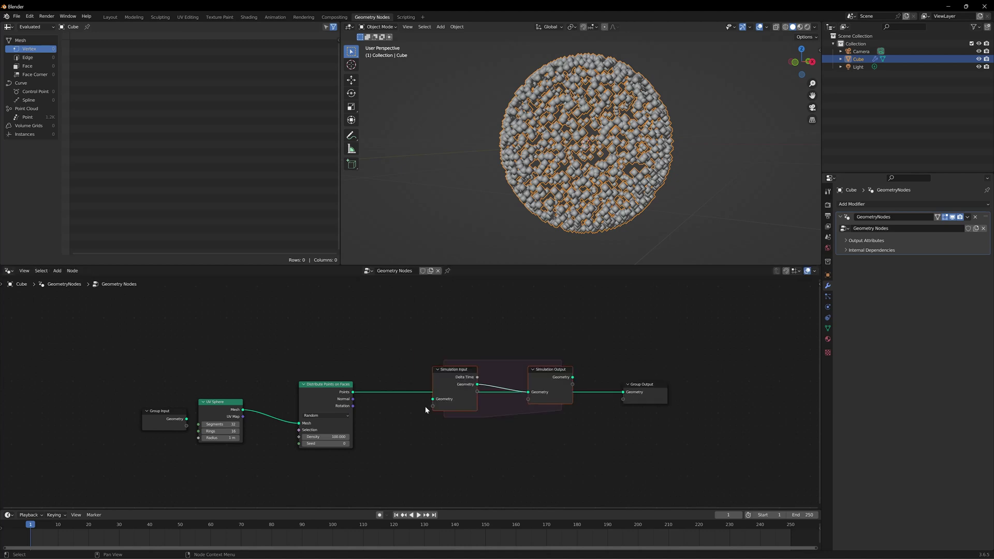
pyautogui.moveTo(353, 392); pyautogui.dragTo(434, 399)
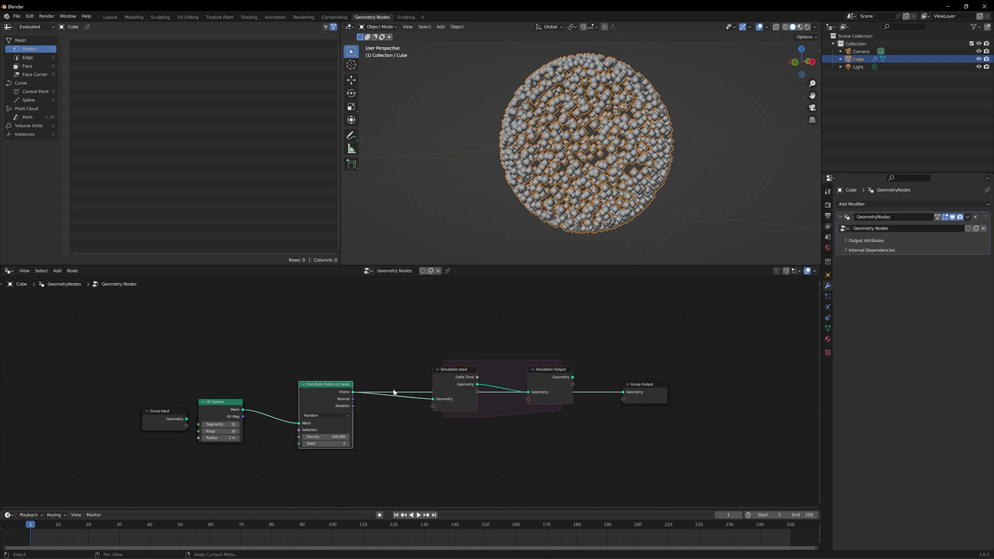
pyautogui.moveTo(572, 378); pyautogui.dragTo(687, 376)
pyautogui.press('space')
# Insert a Join Geometry node inside the simulation zone and connect the distributed Points to it as a second input.
pyautogui.hotkey('shift', 'a')
pyautogui.write('join')
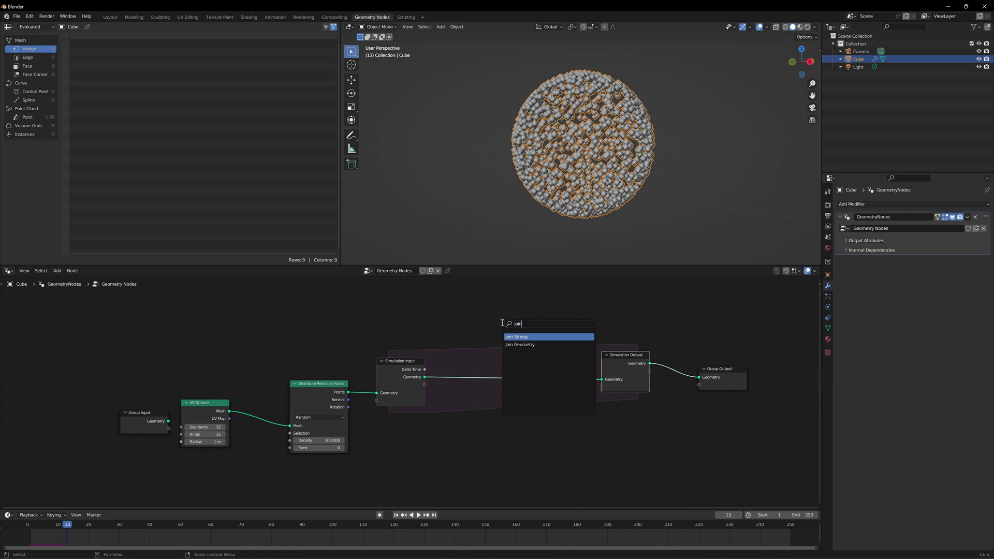
pyautogui.click(520, 345)
pyautogui.click(505, 390)
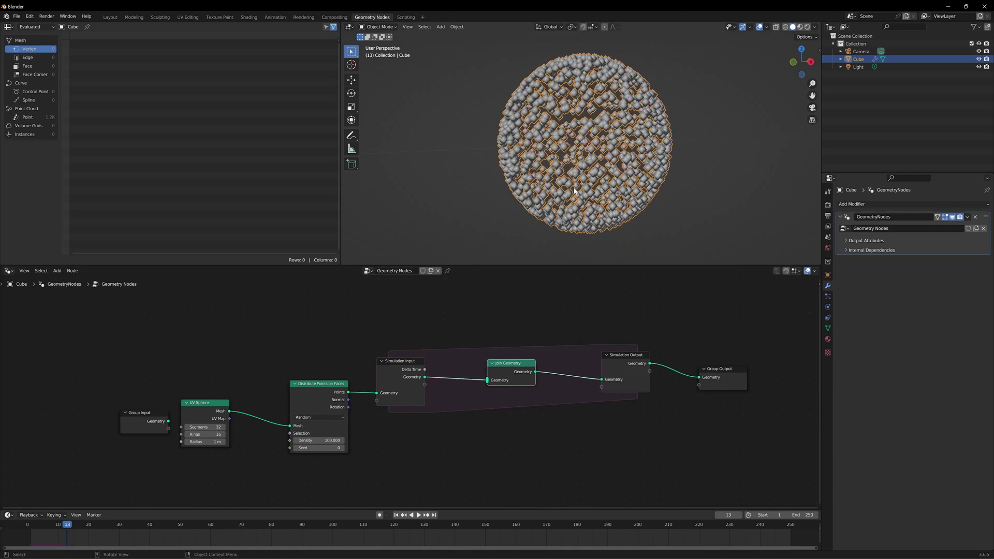
pyautogui.scroll(5, 575, 190)
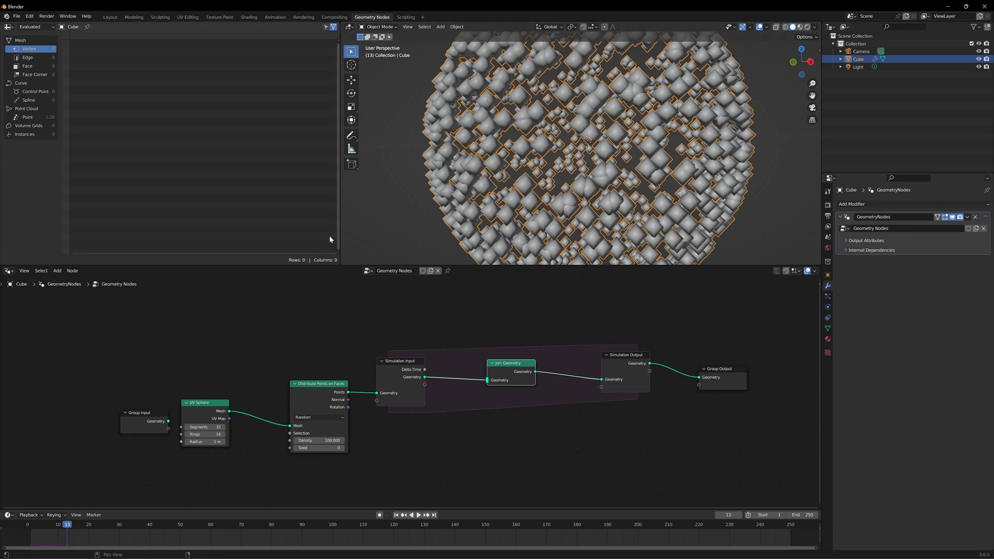
pyautogui.moveTo(338, 392); pyautogui.dragTo(493, 373)
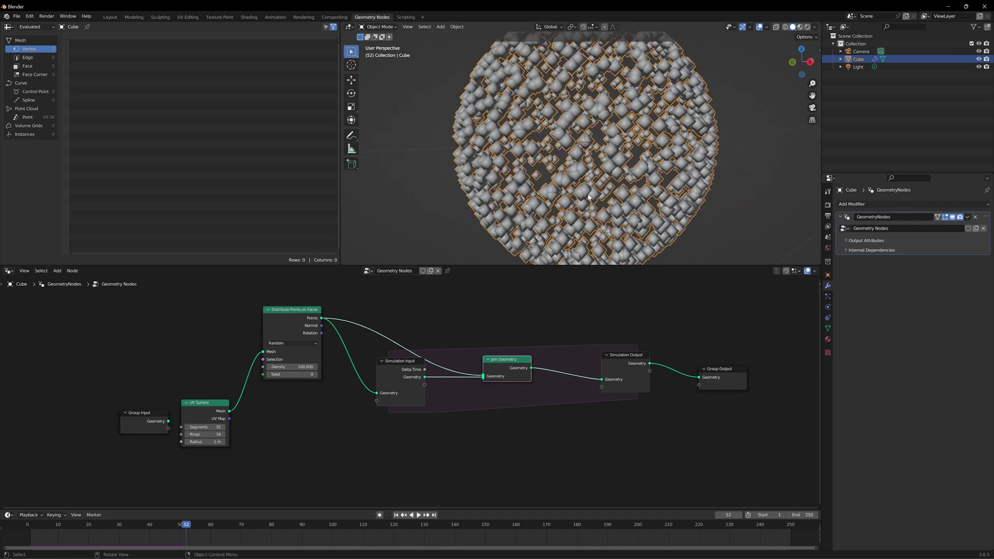
# Play the simulation from the first frame to check the joined points, and return to frame 1.
pyautogui.click(396, 514)
pyautogui.moveTo(582, 191); pyautogui.dragTo(536, 183, button='middle')
pyautogui.press('space')
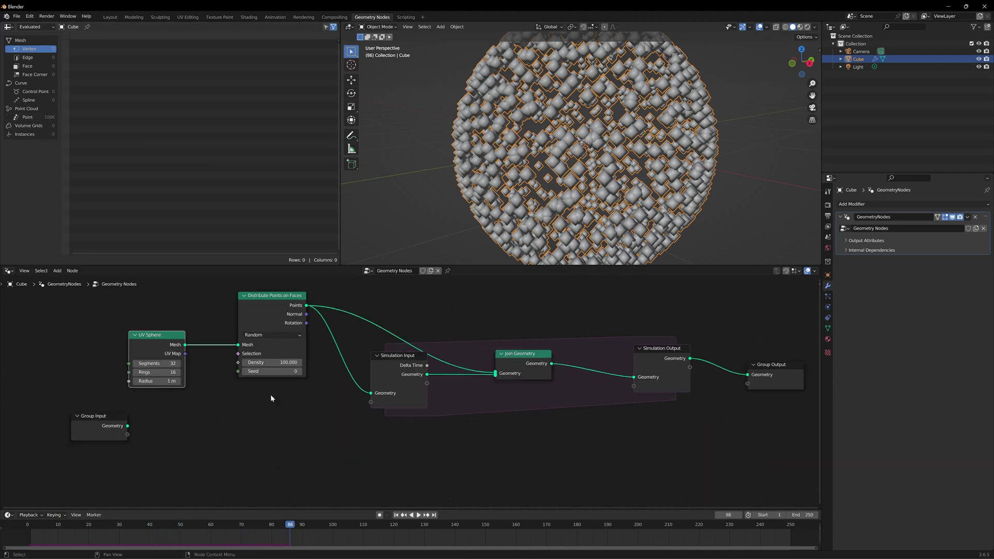
pyautogui.click(395, 515)
# Add a Scene Time node and drive the Distribute Points on Faces seed with its Frame output.
pyautogui.moveTo(288, 422); pyautogui.dragTo(400, 402, button='middle')
pyautogui.moveTo(350, 350); pyautogui.dragTo(274, 457)
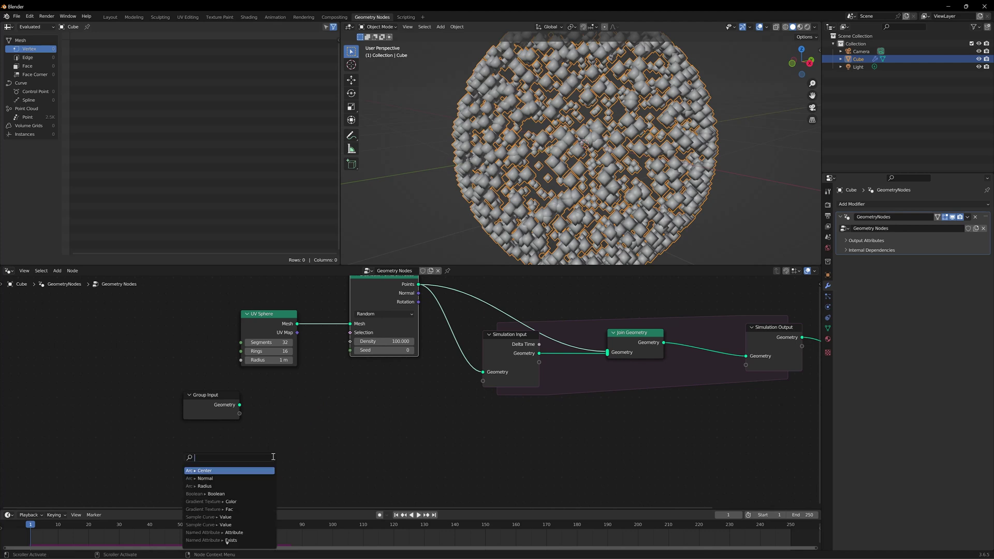
pyautogui.write('scene')
pyautogui.press('Return')
pyautogui.click(234, 453)
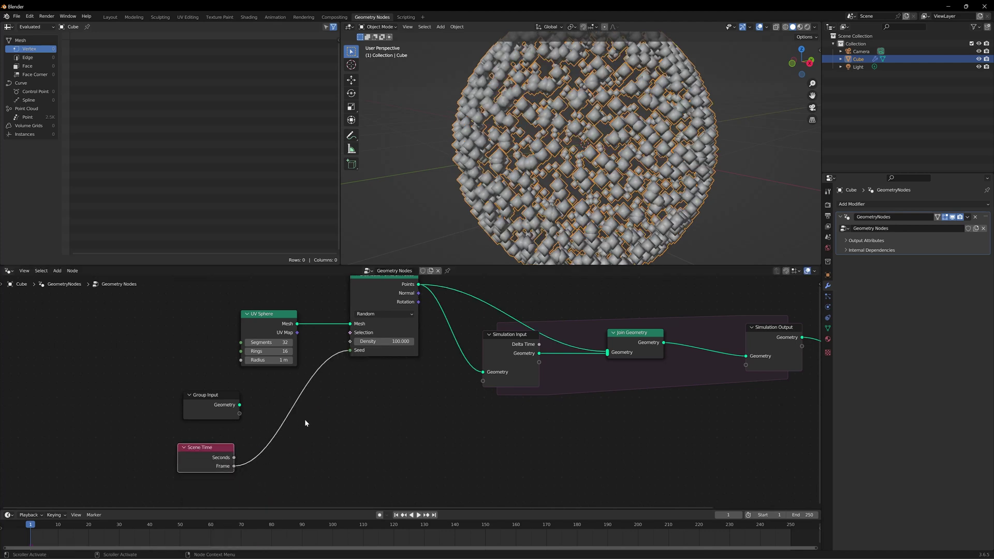
# Play the simulation twice from the first frame and examine the points on the sphere up close and from another angle.
pyautogui.press('space')
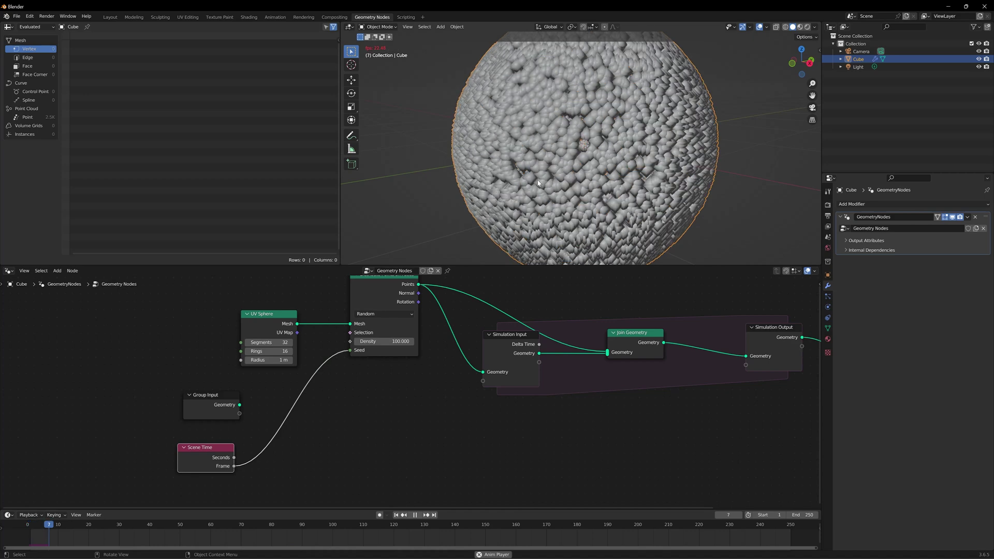
pyautogui.press('space')
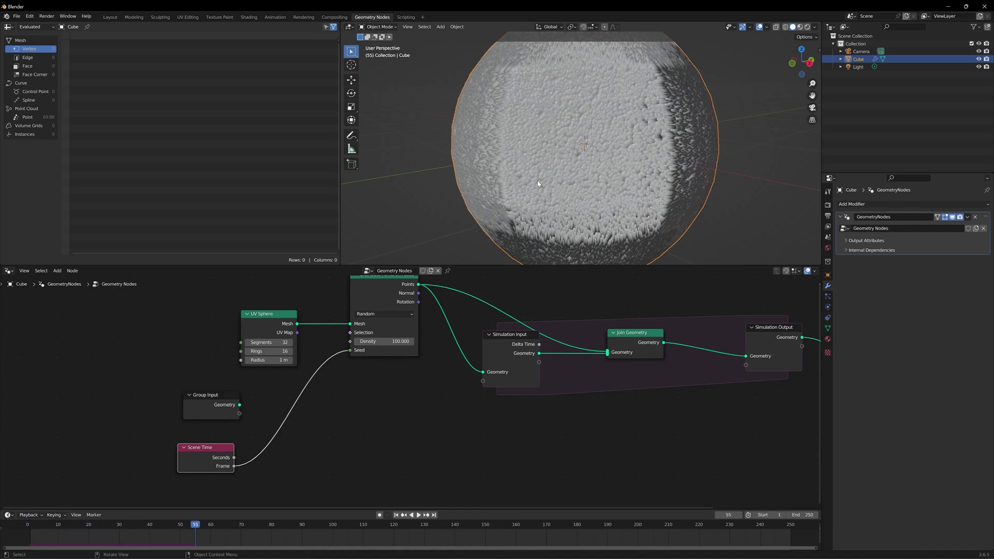
pyautogui.moveTo(538, 183); pyautogui.dragTo(541, 189, button='middle')
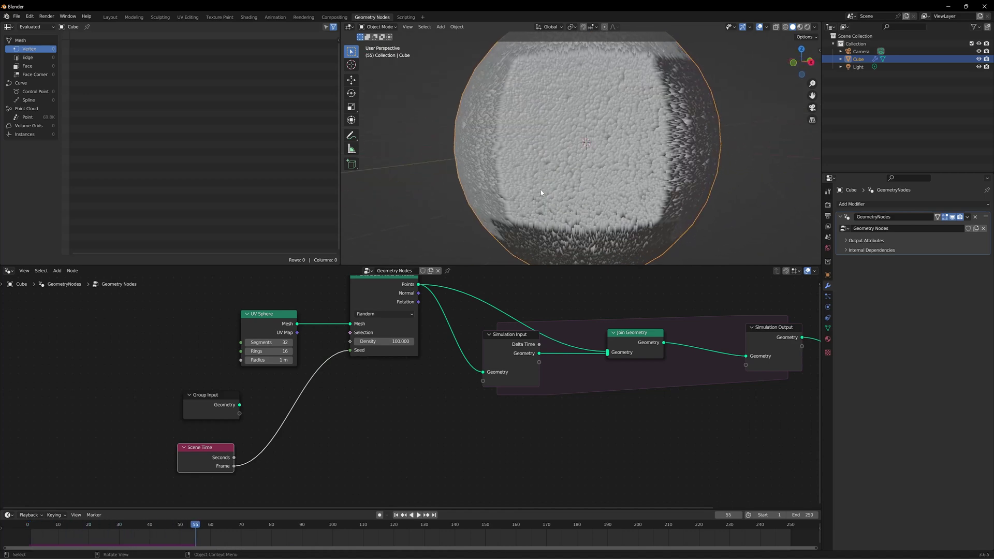
pyautogui.hotkey('shift', 'Left')
pyautogui.press('space')
pyautogui.scroll(-3, 505, 199)
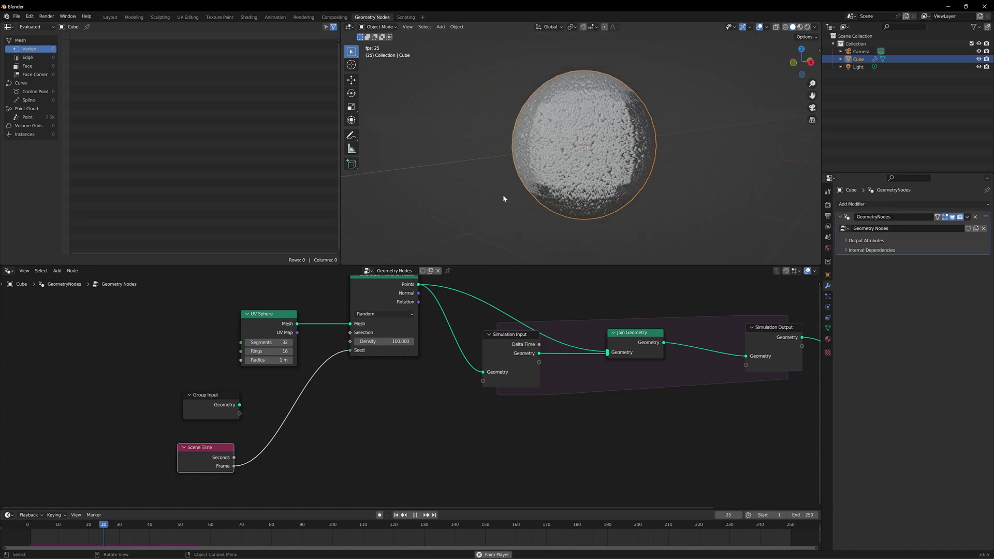
pyautogui.press('space')
pyautogui.scroll(1, 403, 510)
pyautogui.hotkey('shift', 'Left')
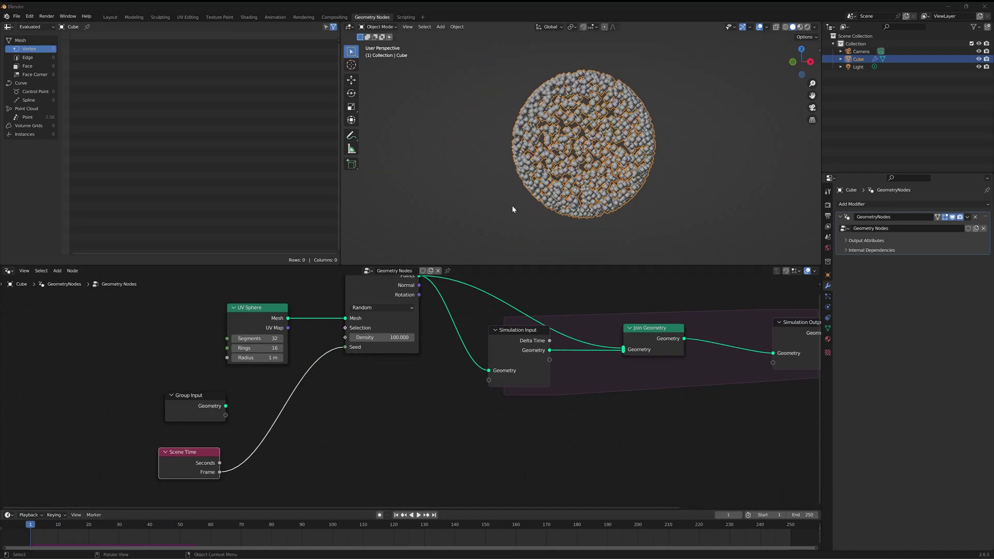
pyautogui.scroll(3, 567, 151)
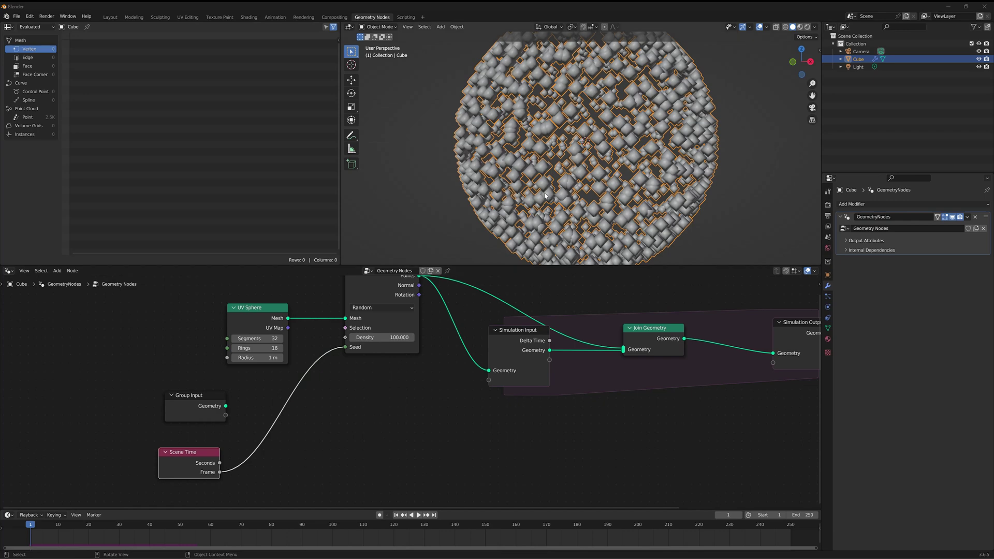
pyautogui.scroll(-3, 546, 193)
pyautogui.moveTo(539, 188); pyautogui.dragTo(572, 195, button='middle')
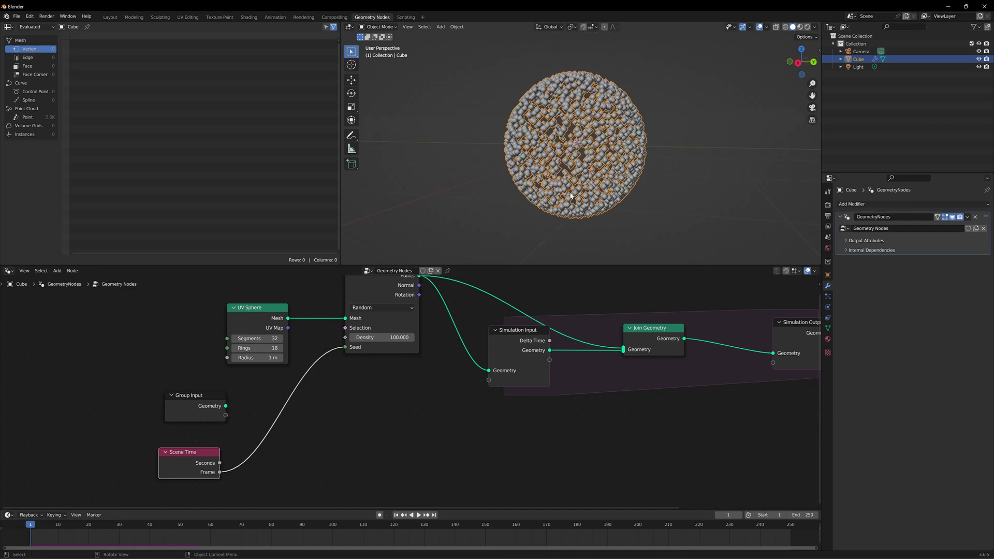
# Add a Random Value node that drives the Density of Distribute Points on Faces.
pyautogui.moveTo(339, 341); pyautogui.dragTo(320, 411)
pyautogui.write('random')
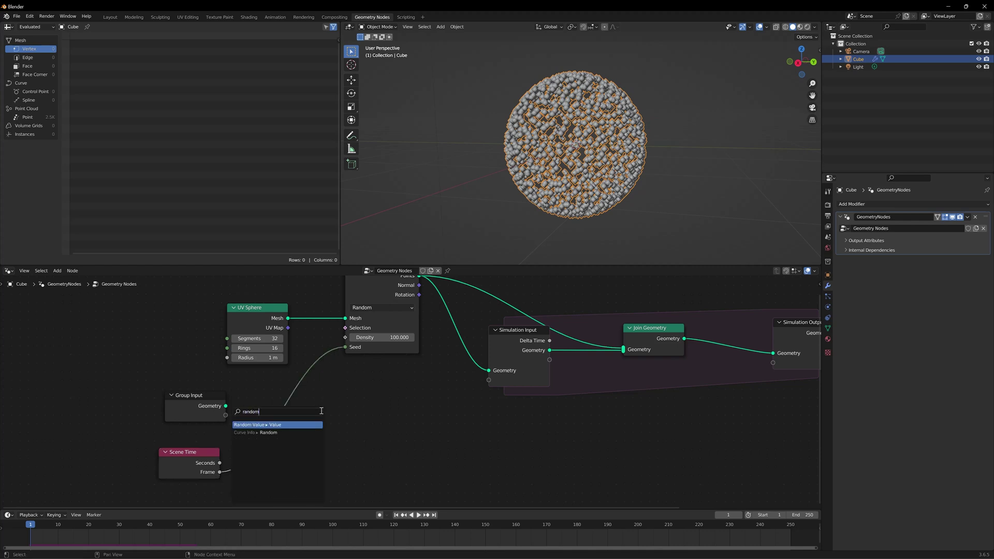
pyautogui.press('Return')
pyautogui.click(132, 392)
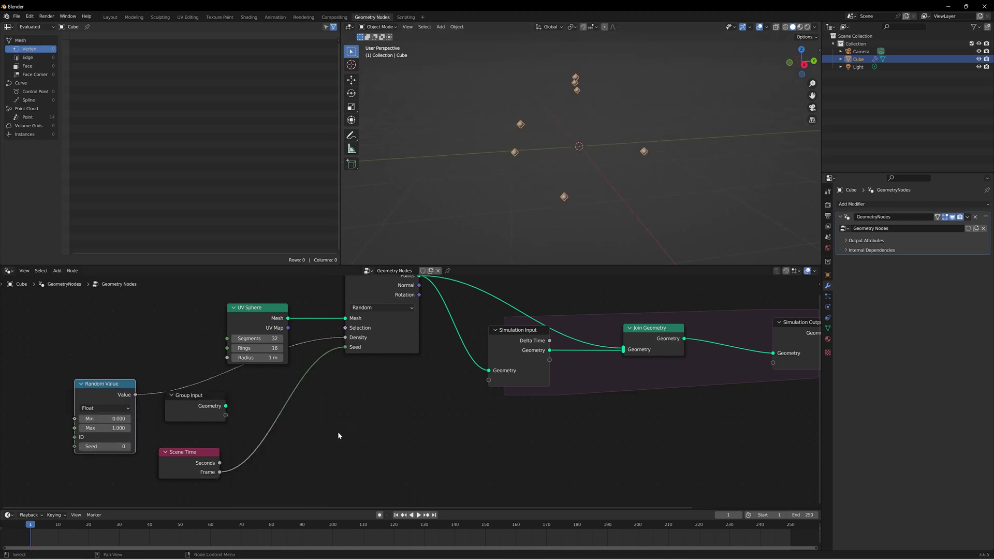
# Set the Random Value node's minimum to 100.
pyautogui.moveTo(337, 432); pyautogui.dragTo(501, 424, button='middle')
pyautogui.scroll(3, 410, 421)
pyautogui.click(249, 418)
pyautogui.write('100')
pyautogui.press('Return')
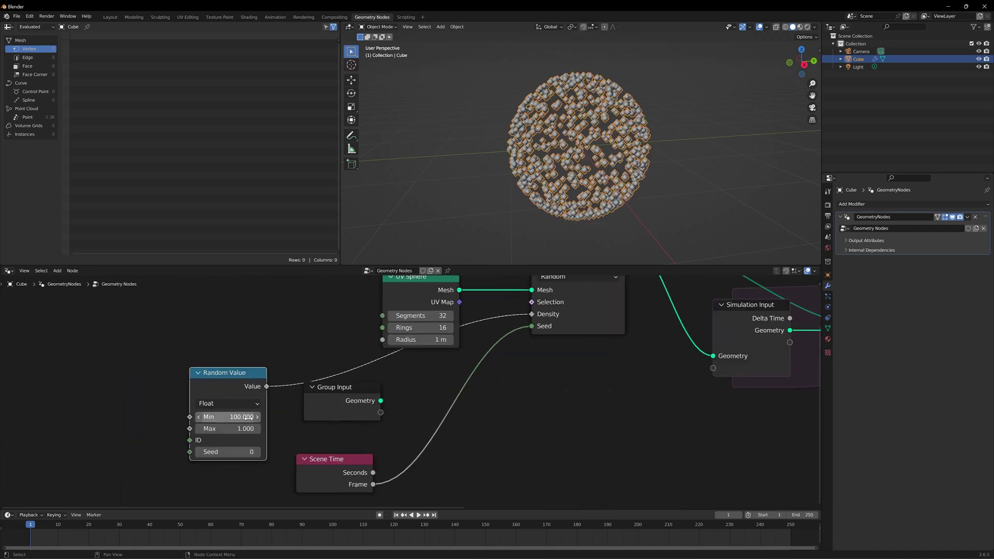
# Set the Random Value node's maximum to 300.
pyautogui.click(243, 428)
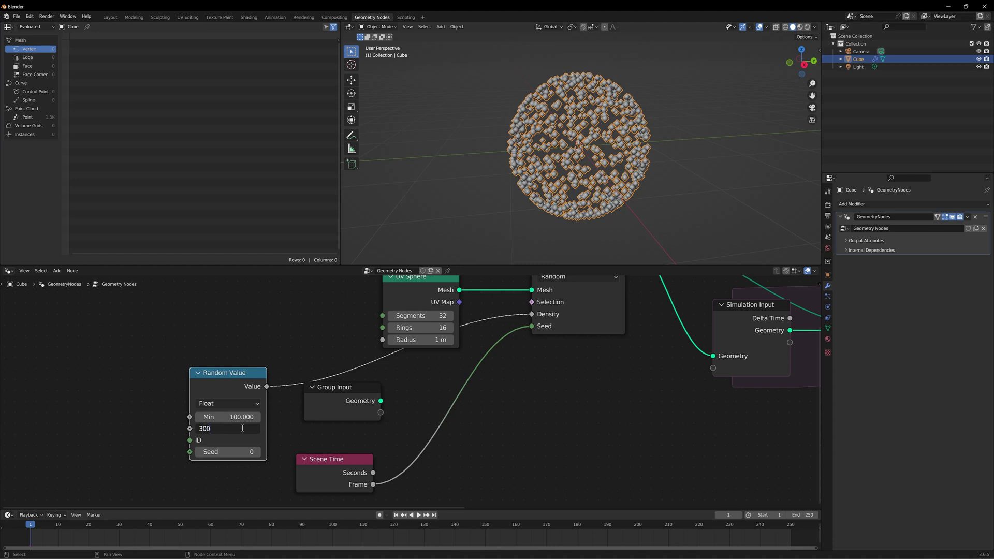
pyautogui.write('300')
pyautogui.press('Return')
# Move the Scene Time node clear, drive the Random Value seed with its Frame output, and play the simulation.
pyautogui.scroll(-3, 331, 440)
pyautogui.moveTo(345, 458); pyautogui.dragTo(150, 486)
pyautogui.scroll(1, 580, 166)
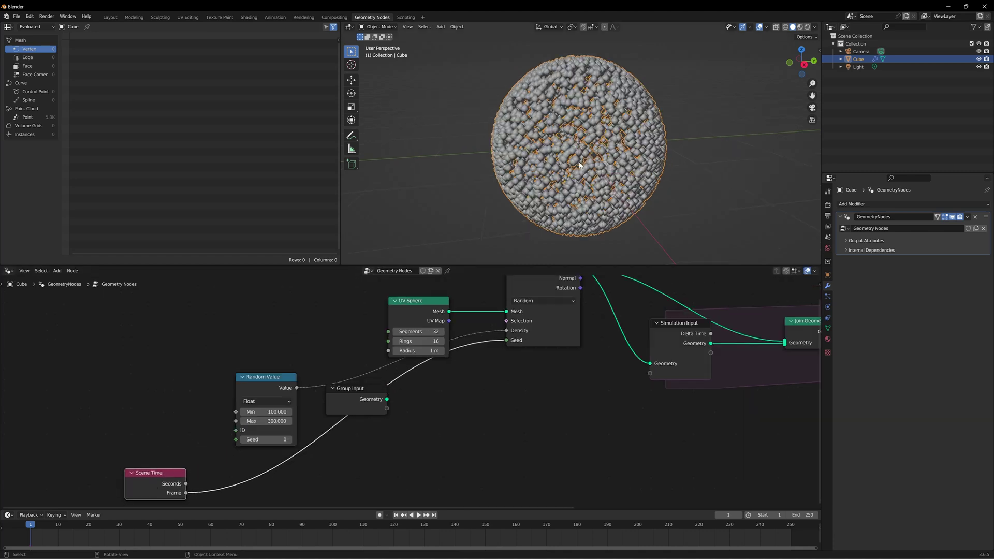
pyautogui.moveTo(185, 472); pyautogui.dragTo(256, 434, button='middle')
pyautogui.scroll(1, 240, 464)
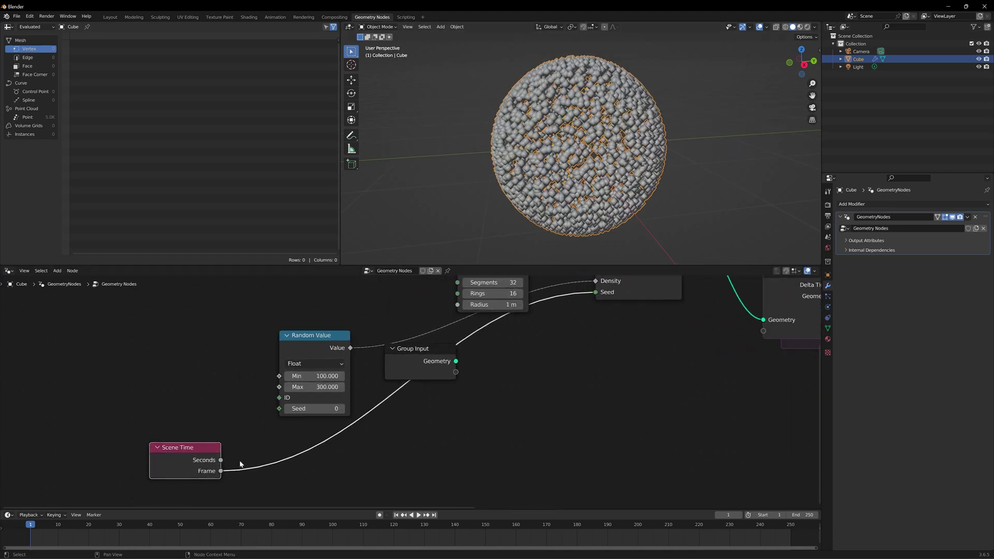
pyautogui.moveTo(219, 471); pyautogui.dragTo(279, 409)
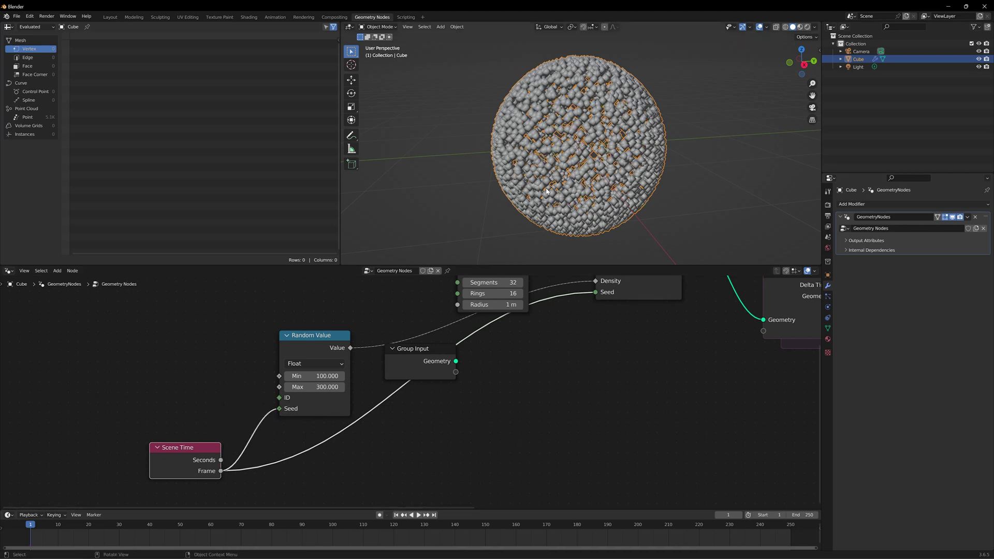
pyautogui.press('space')
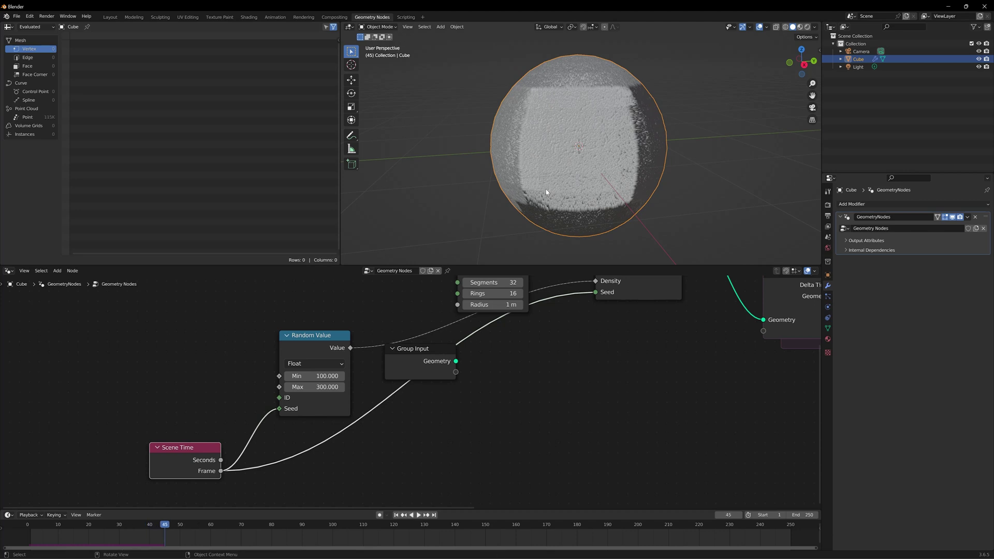
pyautogui.moveTo(545, 188)
pyautogui.mouseDown(button='middle')
pyautogui.moveTo(583, 195)
pyautogui.moveTo(543, 189)
pyautogui.mouseUp(button='middle')
# Tidy the node layout by placing Random Value below Distribute Points on Faces and spacing Join Geometry and Simulation Output apart.
pyautogui.moveTo(308, 353); pyautogui.dragTo(354, 297)
pyautogui.scroll(-3, 586, 358)
pyautogui.moveTo(549, 408); pyautogui.dragTo(510, 487, button='middle')
pyautogui.moveTo(323, 389); pyautogui.dragTo(538, 420)
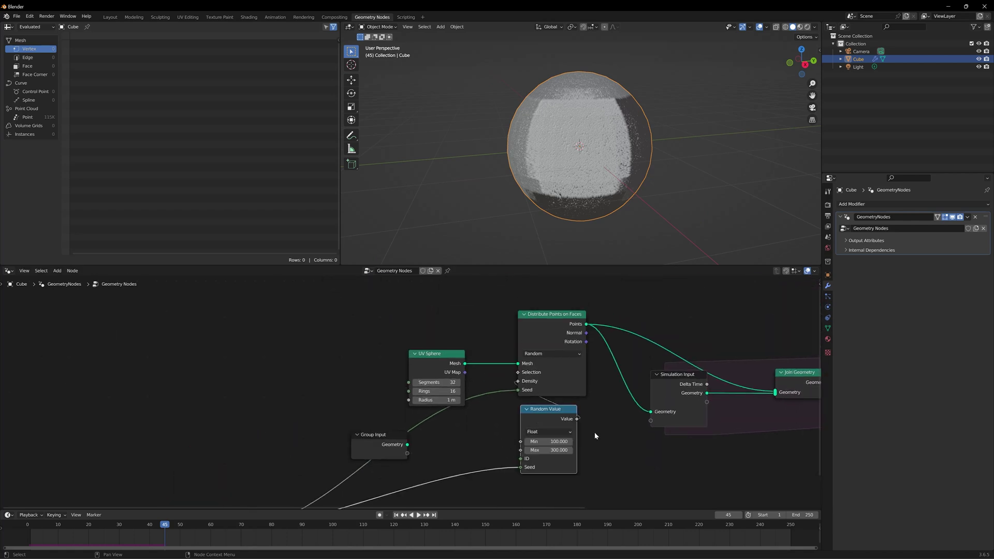
pyautogui.moveTo(595, 437); pyautogui.dragTo(537, 438, button='middle')
pyautogui.moveTo(461, 334); pyautogui.dragTo(379, 335)
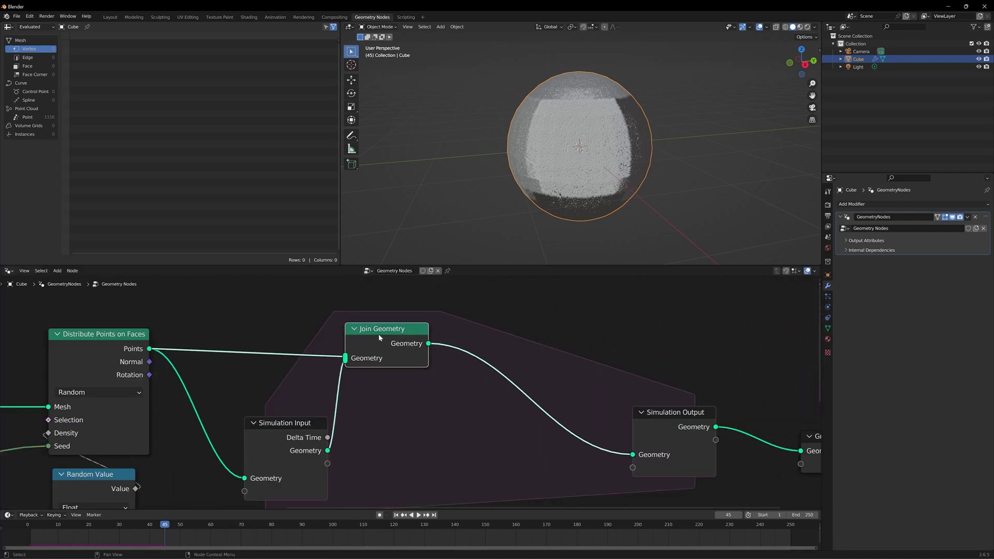
pyautogui.moveTo(675, 422); pyautogui.dragTo(752, 322)
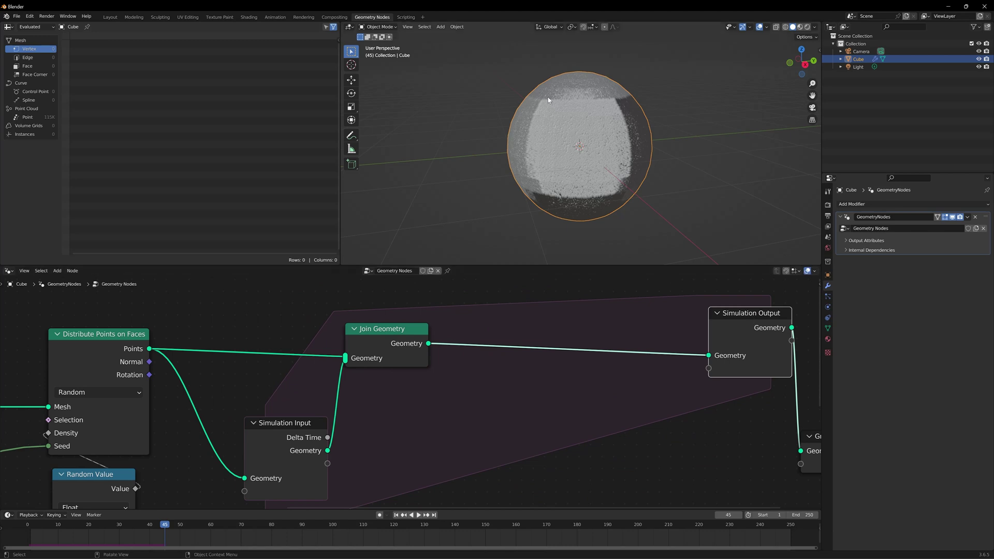
# Insert a Set Position node between Join Geometry and Simulation Output.
pyautogui.scroll(-3, 566, 136)
pyautogui.scroll(3, 560, 148)
pyautogui.moveTo(559, 151); pyautogui.dragTo(568, 155, button='middle')
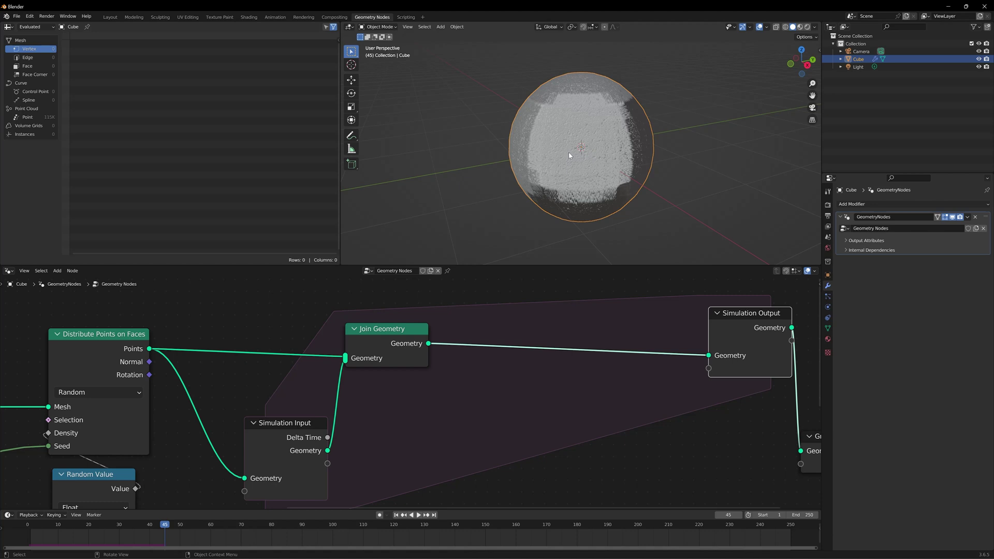
pyautogui.scroll(-3, 547, 389)
pyautogui.moveTo(544, 388); pyautogui.dragTo(563, 398, button='middle')
pyautogui.hotkey('shift', 'a')
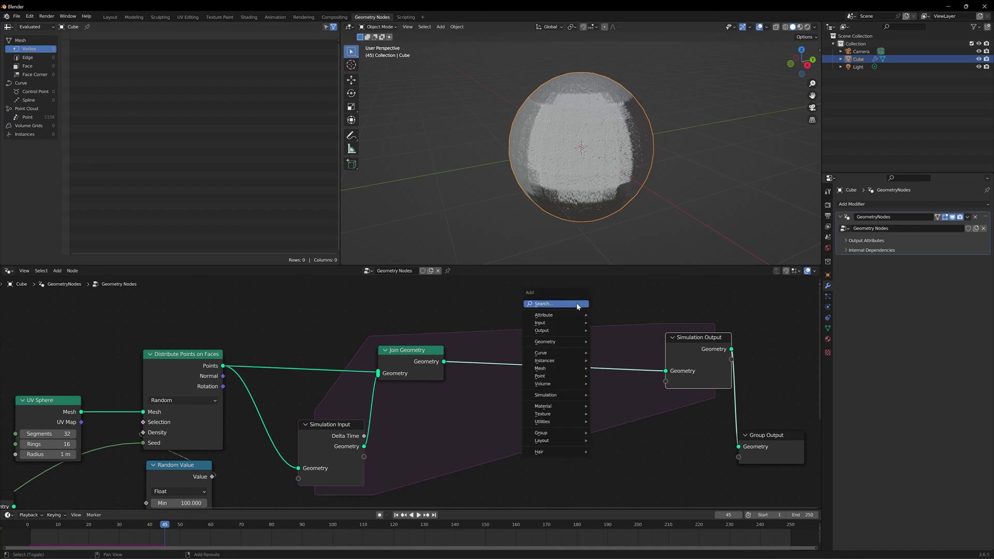
pyautogui.click(577, 305)
pyautogui.write('set')
pyautogui.press('Down')
pyautogui.press('Down')
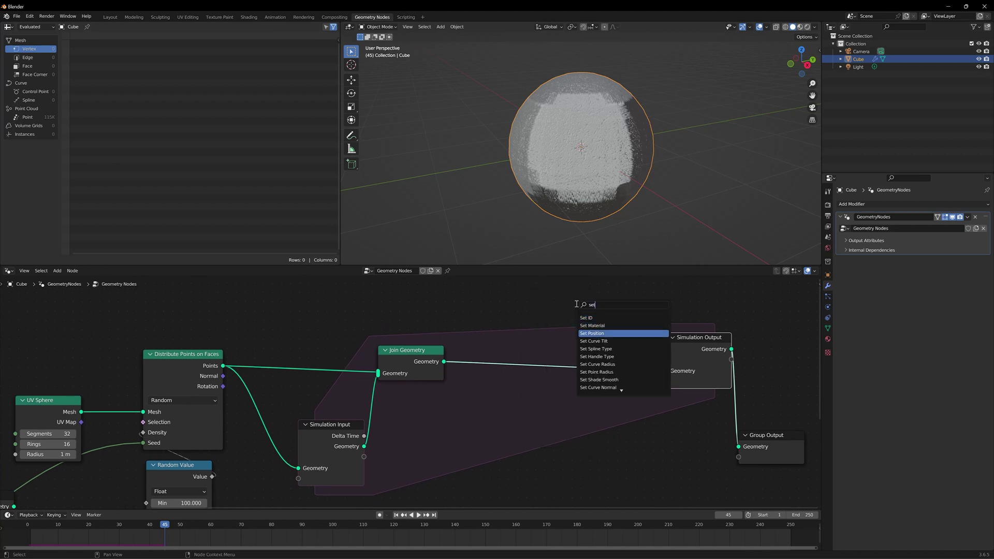
pyautogui.press('Return')
pyautogui.click(574, 341)
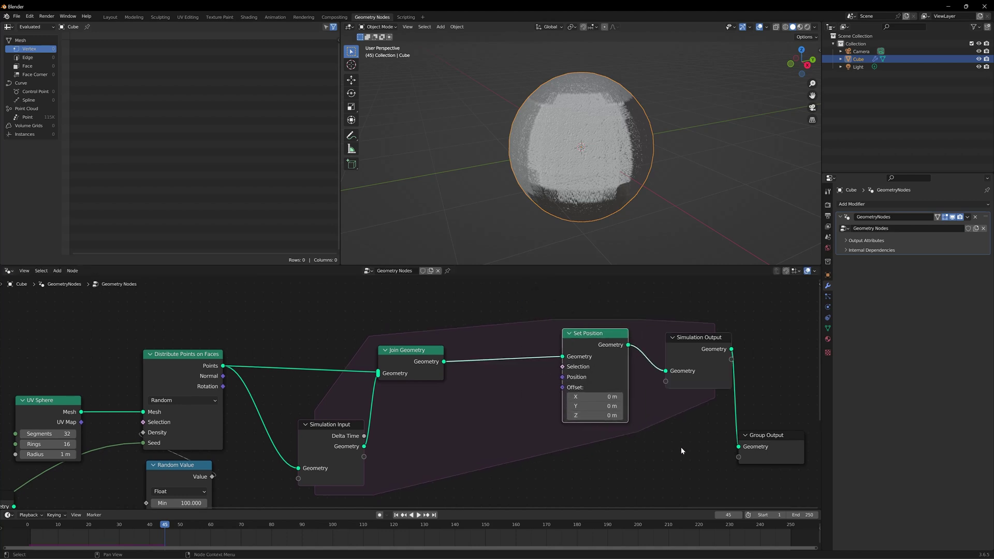
pyautogui.moveTo(678, 446); pyautogui.dragTo(706, 429, button='middle')
pyautogui.moveTo(595, 461); pyautogui.dragTo(597, 414, button='middle')
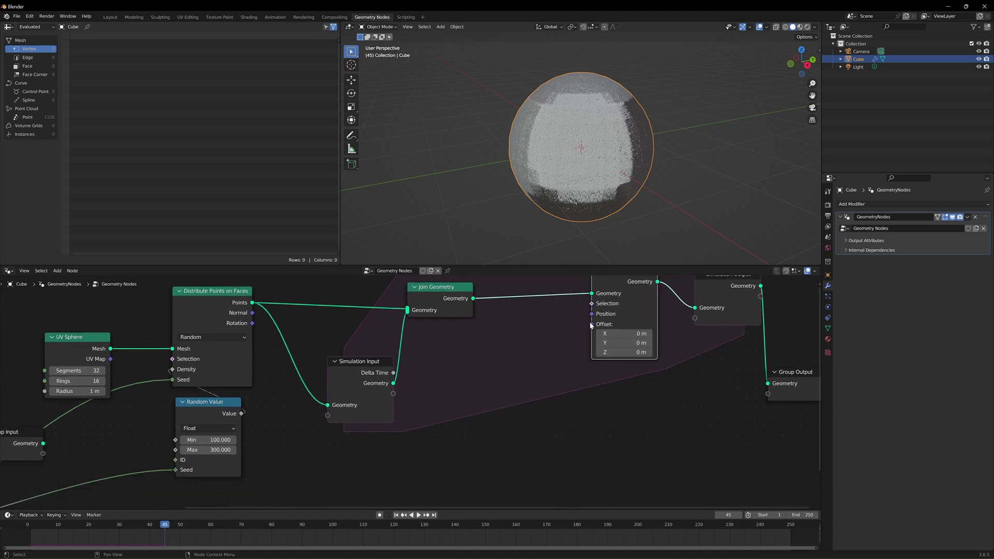
pyautogui.moveTo(591, 322); pyautogui.dragTo(479, 429)
pyautogui.write('noise')
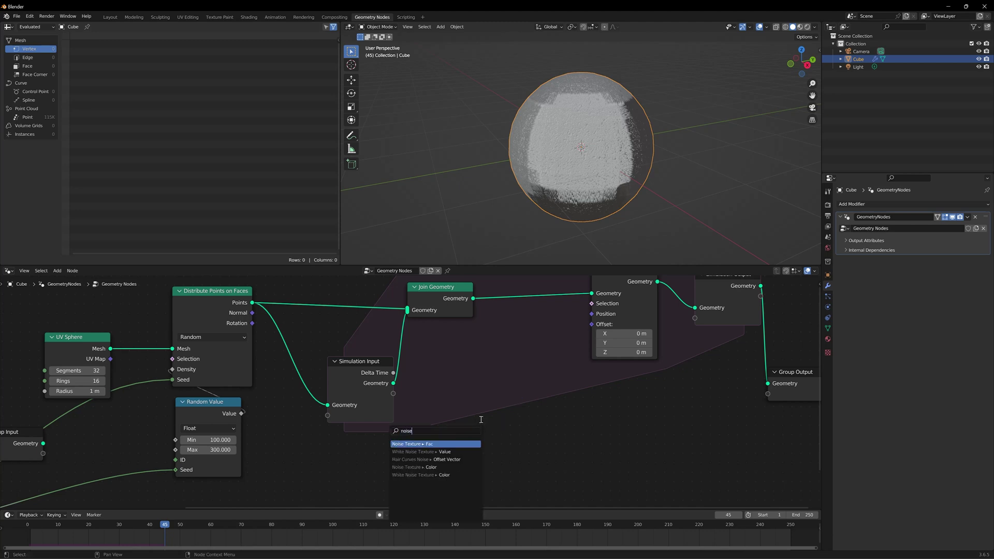
pyautogui.press('Down')
pyautogui.press('Down')
pyautogui.press('Down')
pyautogui.press('Down')
pyautogui.press('Return')
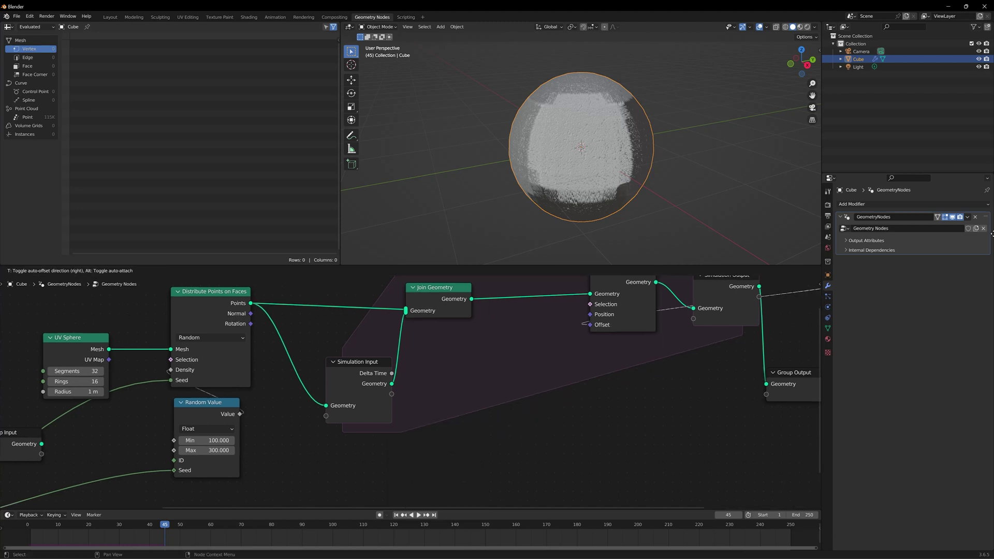
pyautogui.rightClick(548, 385)
# Add a Noise Texture node whose Color output drives the Offset of Set Position.
pyautogui.moveTo(592, 324); pyautogui.dragTo(454, 460)
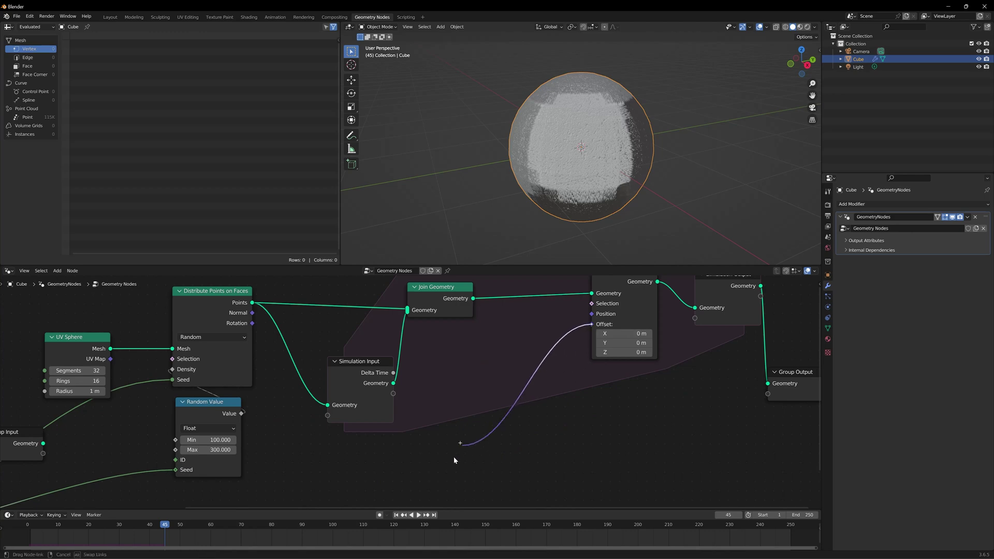
pyautogui.moveTo(455, 461); pyautogui.dragTo(455, 461)
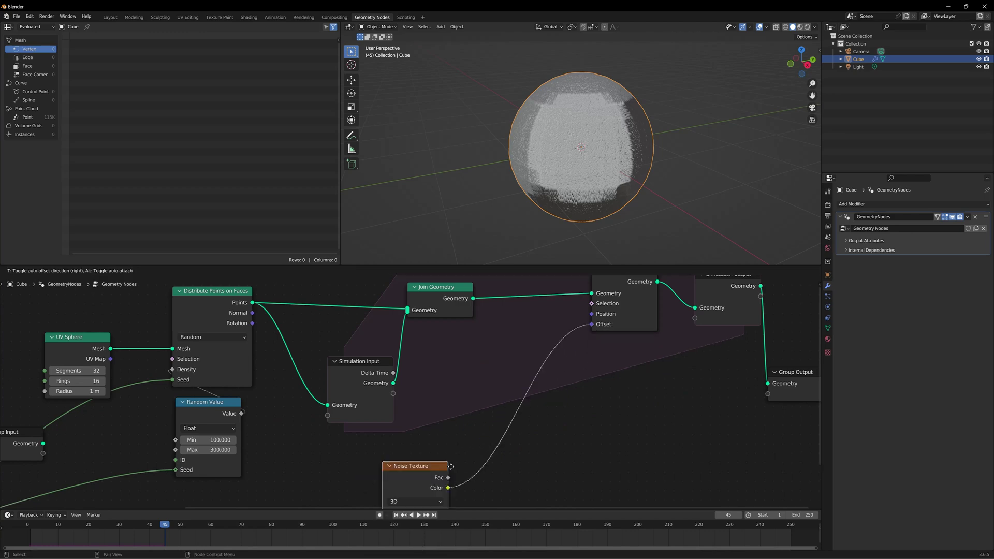
pyautogui.click(393, 457)
# Play the simulation and examine from farther away how the noise offset moves the points.
pyautogui.scroll(-3, 527, 458)
pyautogui.press('space')
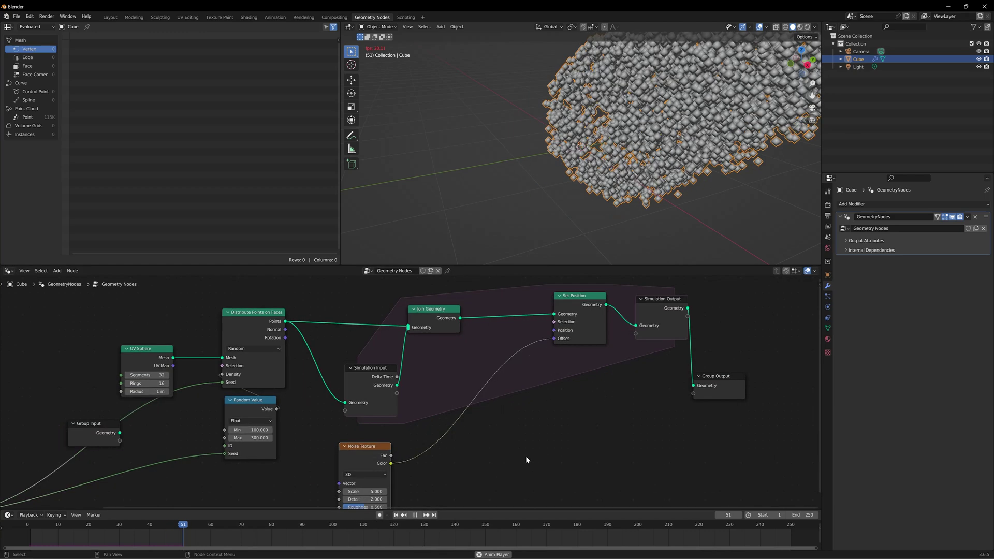
pyautogui.scroll(-3, 582, 207)
pyautogui.moveTo(582, 207)
pyautogui.mouseDown(button='middle')
pyautogui.moveTo(567, 206)
pyautogui.moveTo(576, 192)
pyautogui.mouseUp(button='middle')
pyautogui.press('space')
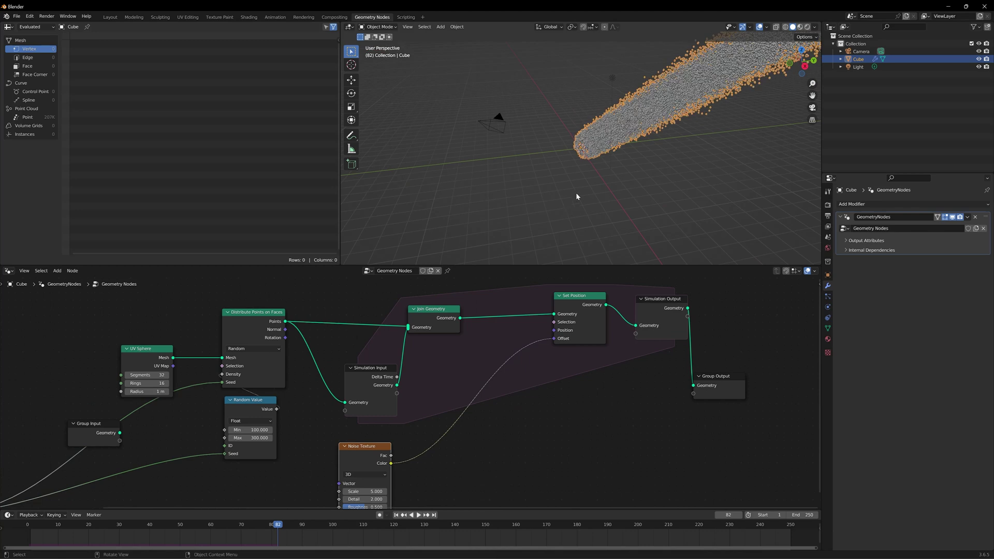
pyautogui.scroll(-2, 499, 435)
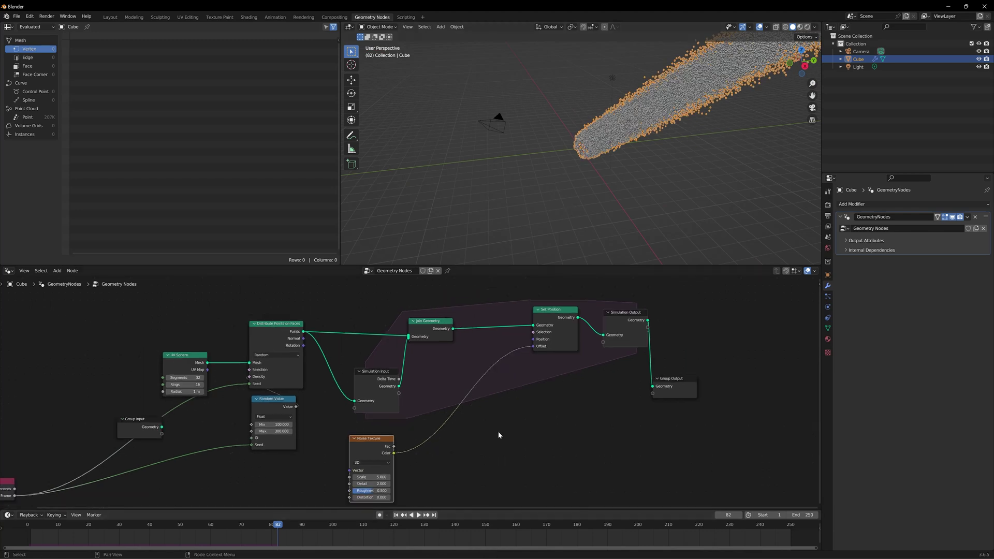
# Insert a vector Subtract node with 0.5 on all three axes between the Noise Texture's Color and the Set Position Offset.
pyautogui.moveTo(443, 462); pyautogui.dragTo(482, 443, button='middle')
pyautogui.moveTo(400, 437)
pyautogui.mouseDown()
pyautogui.moveTo(385, 445)
pyautogui.moveTo(400, 454)
pyautogui.mouseUp()
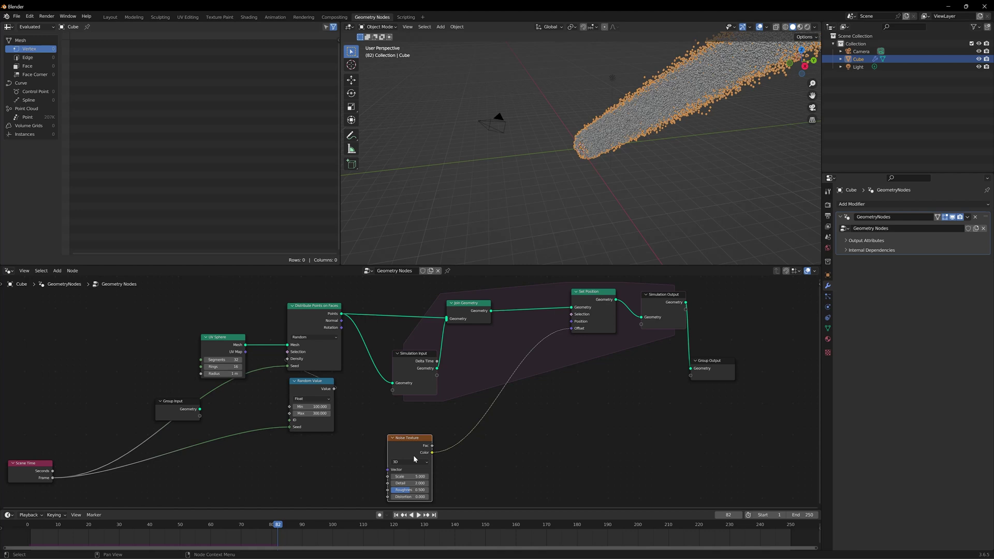
pyautogui.moveTo(433, 452); pyautogui.dragTo(479, 462)
pyautogui.write('sub')
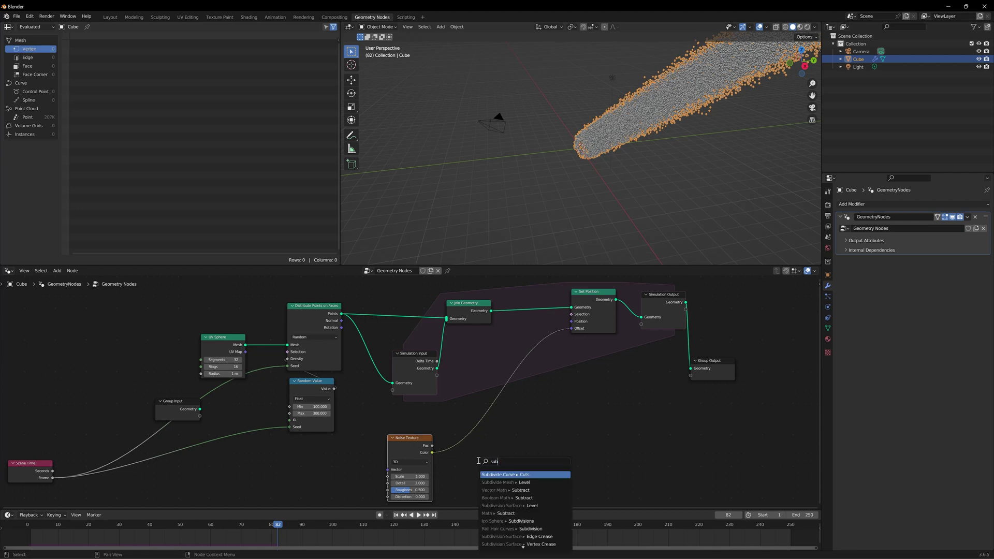
pyautogui.press('Down')
pyautogui.press('Down')
pyautogui.press('Return')
pyautogui.click(479, 461)
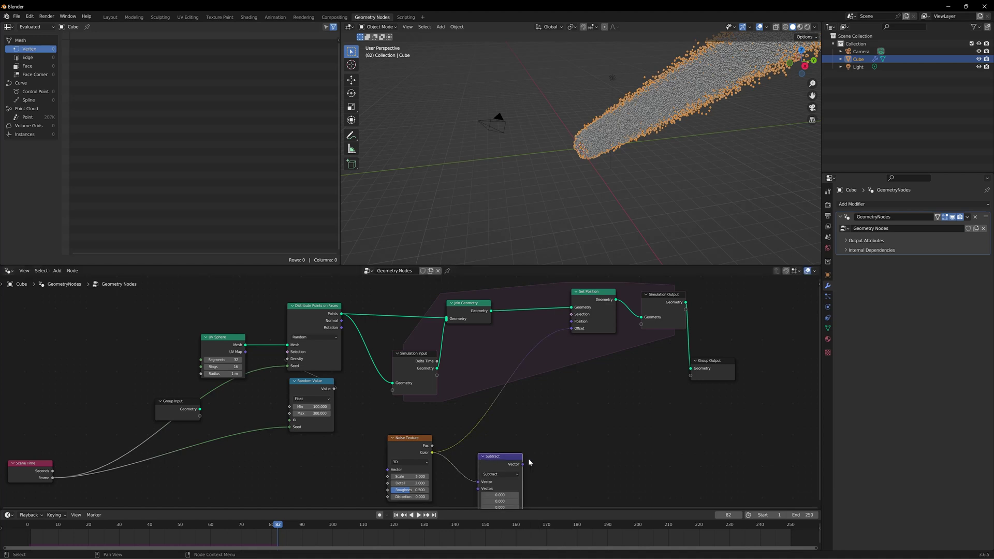
pyautogui.moveTo(548, 475); pyautogui.dragTo(563, 427, button='middle')
pyautogui.moveTo(532, 449); pyautogui.dragTo(580, 313)
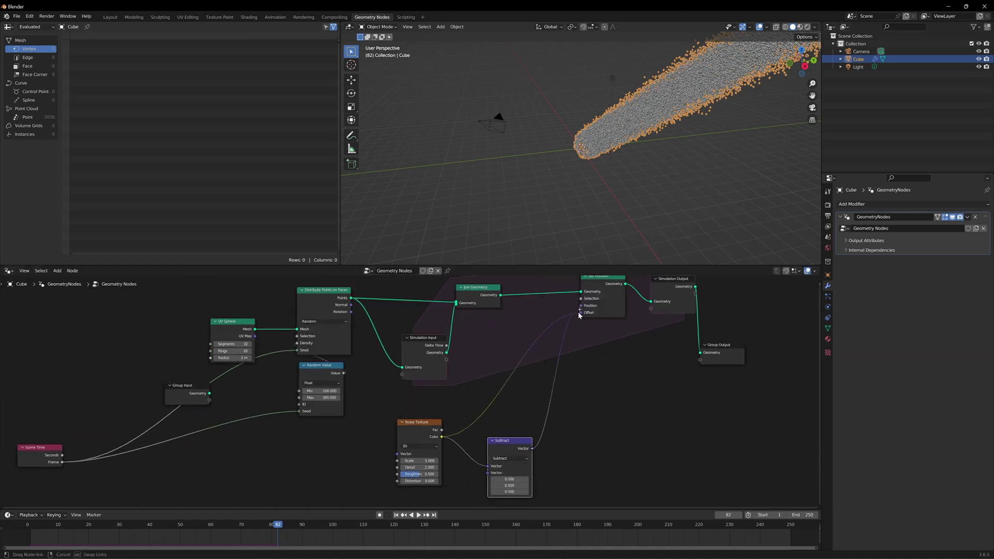
# Play the simulation from the first frame and examine how the points spread with the subtracted noise offset.
pyautogui.click(395, 514)
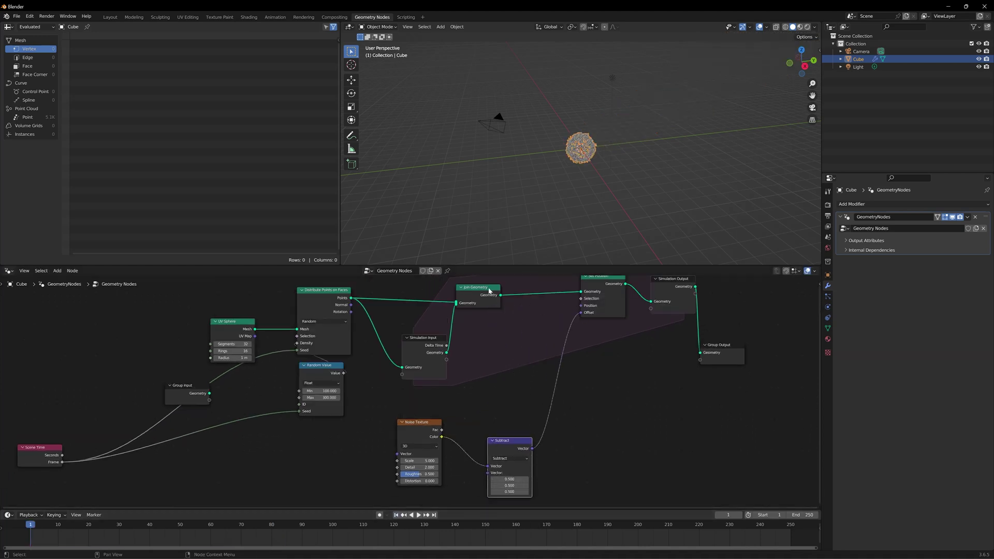
pyautogui.press('space')
pyautogui.moveTo(532, 190); pyautogui.dragTo(553, 183, button='middle')
pyautogui.scroll(-3, 601, 185)
pyautogui.press('space')
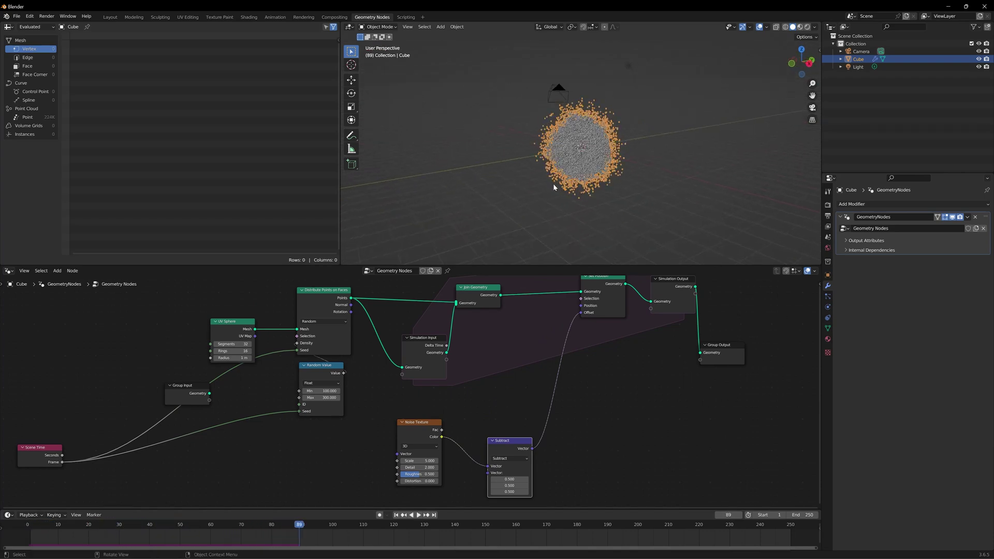
# Set the Noise Texture's Detail to 0 and its Scale to 1.
pyautogui.scroll(2, 553, 184)
pyautogui.scroll(2, 492, 411)
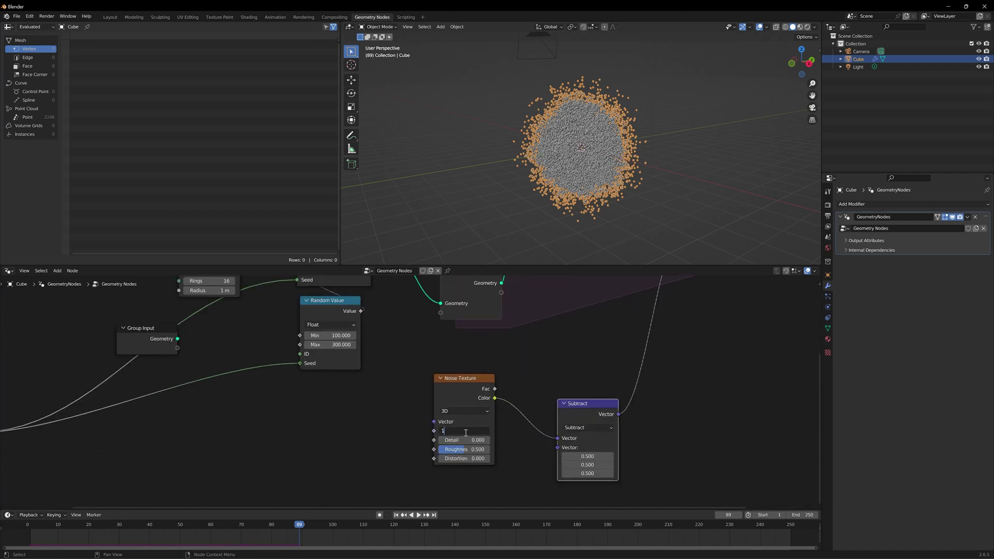
pyautogui.press('Return')
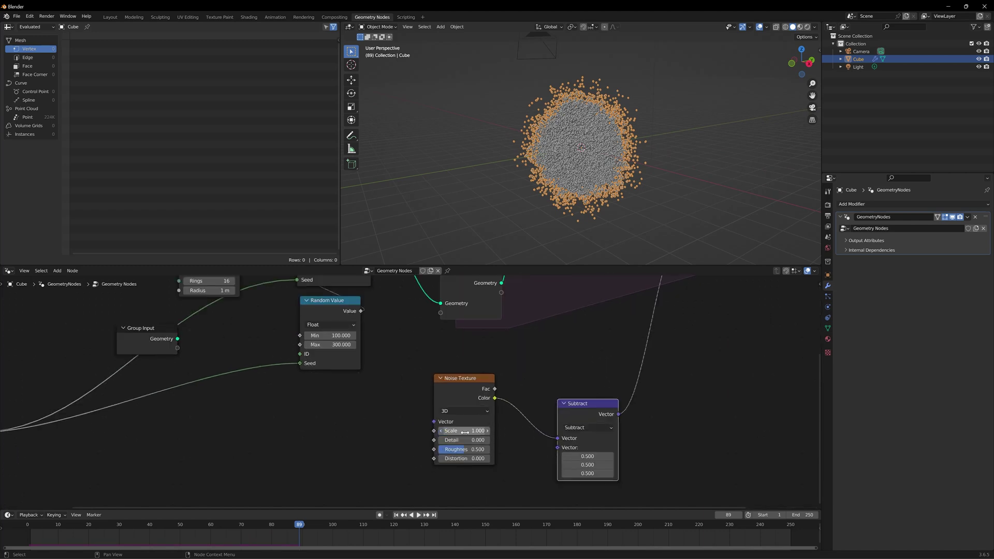
# Replay the simulation from the first frame and examine the smoother particle streams from another angle.
pyautogui.click(396, 516)
pyautogui.press('space')
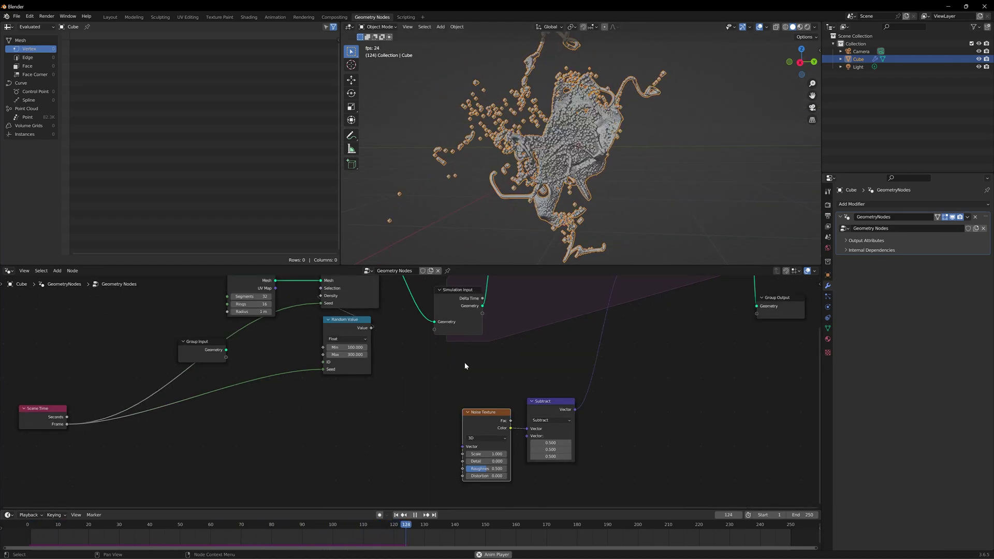
pyautogui.moveTo(568, 173); pyautogui.dragTo(644, 174, button='middle')
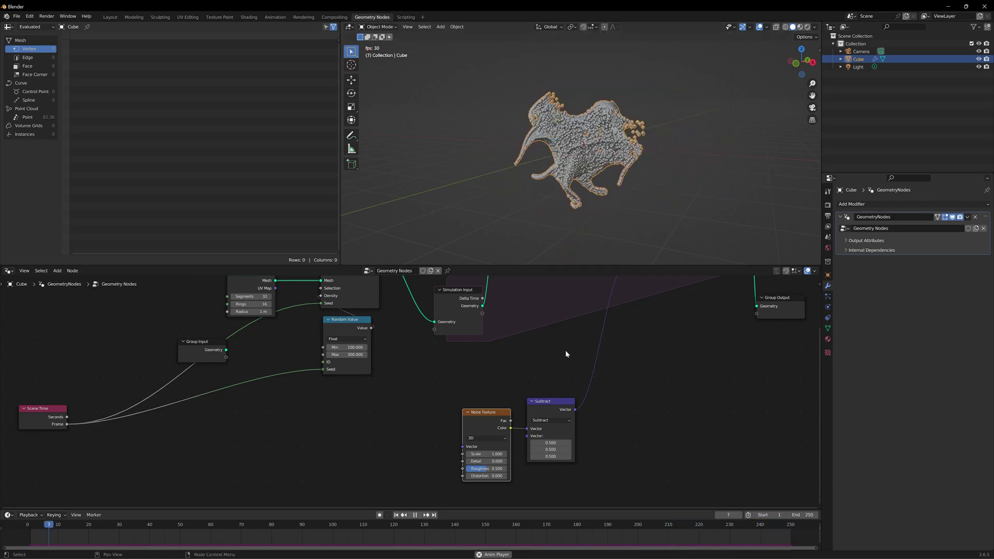
pyautogui.press('space')
# Switch the Noise Texture to 4D and drive its W value with the Scene Time node's Seconds output.
pyautogui.moveTo(526, 389); pyautogui.dragTo(564, 349, button='middle')
pyautogui.click(525, 399)
pyautogui.click(516, 429)
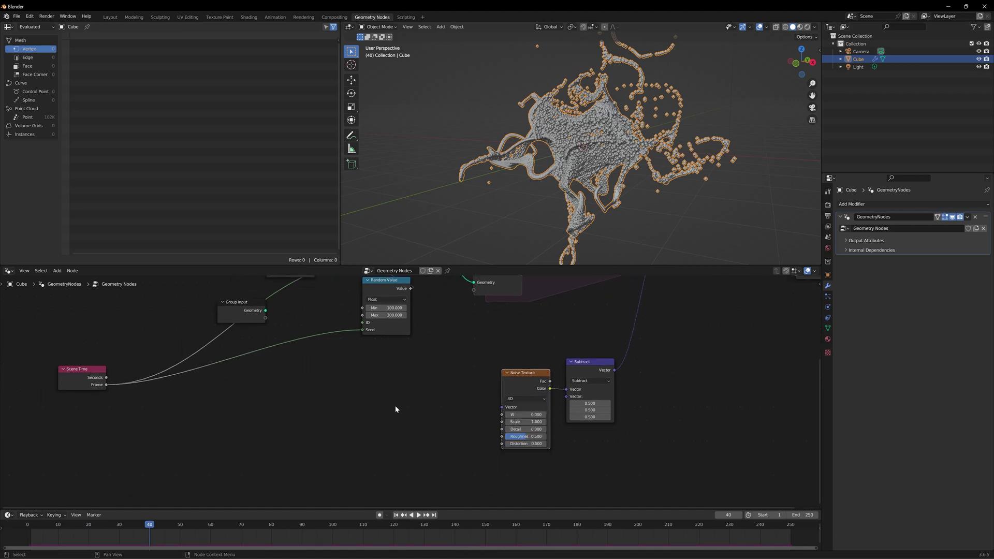
pyautogui.moveTo(396, 403); pyautogui.dragTo(414, 404, button='middle')
pyautogui.moveTo(545, 380); pyautogui.dragTo(541, 376)
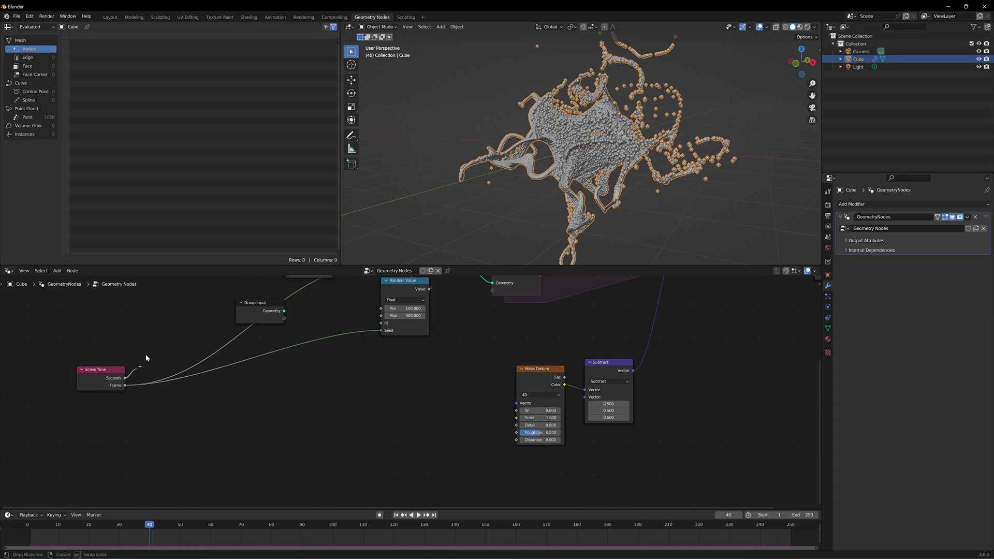
pyautogui.moveTo(125, 378); pyautogui.dragTo(548, 442)
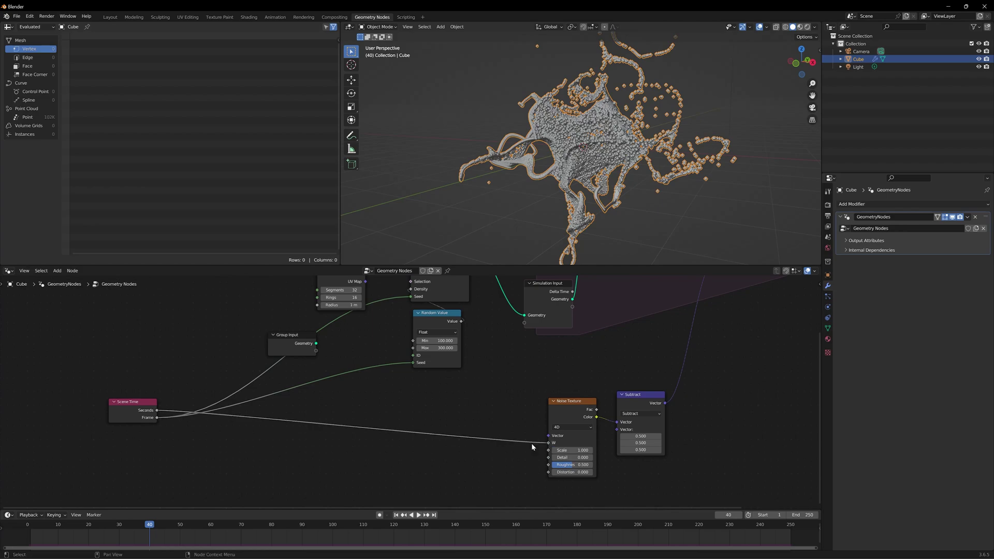
# Play the simulation from the first frame and examine the point motion driven by the animated 4D noise.
pyautogui.moveTo(412, 464); pyautogui.dragTo(390, 446, button='middle')
pyautogui.click(397, 514)
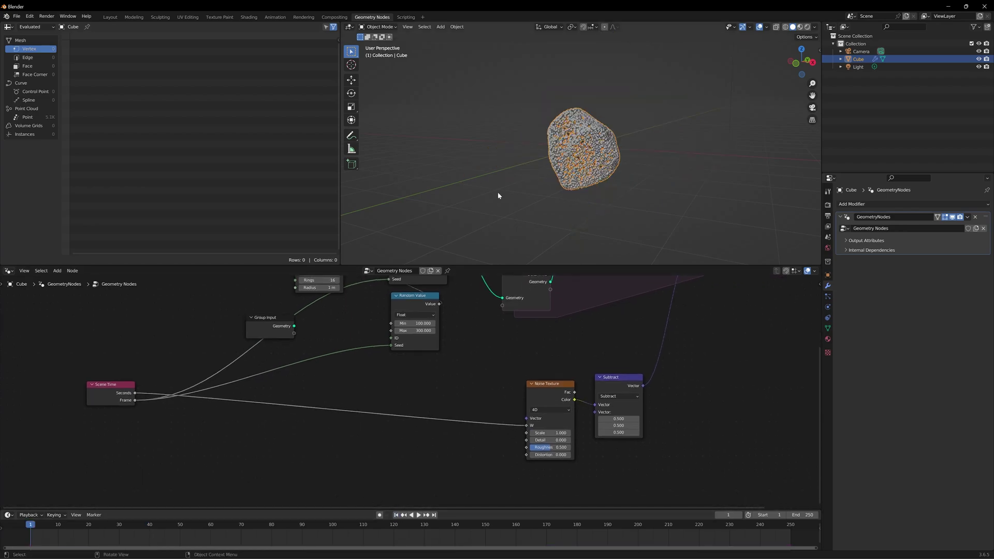
pyautogui.press('space')
pyautogui.moveTo(512, 196); pyautogui.dragTo(507, 196, button='middle')
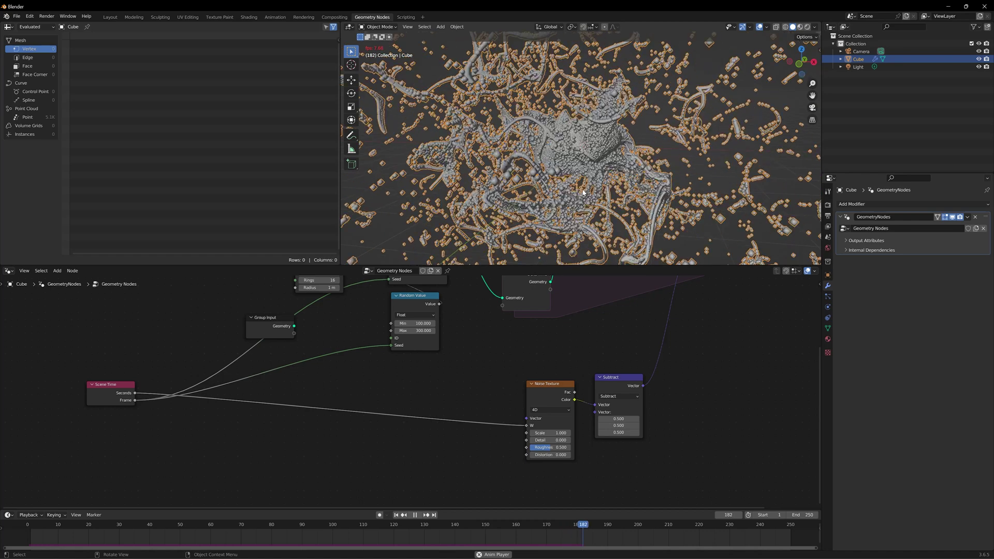
# Stop playback and route Scene Time's Frame output through a new Math node set to Multiply into the Noise Texture's W.
pyautogui.press('space')
pyautogui.moveTo(182, 404); pyautogui.dragTo(212, 393, button='middle')
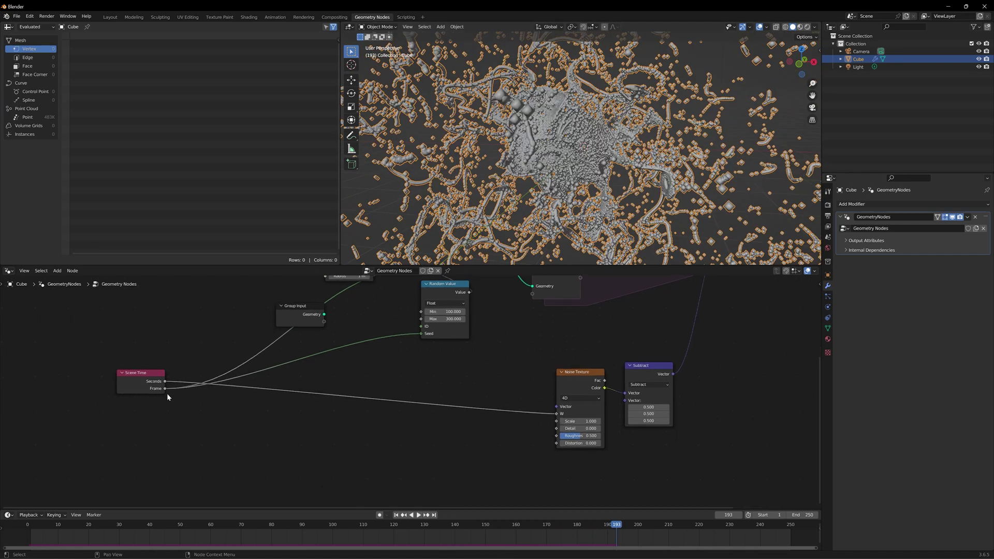
pyautogui.moveTo(166, 391); pyautogui.dragTo(473, 409)
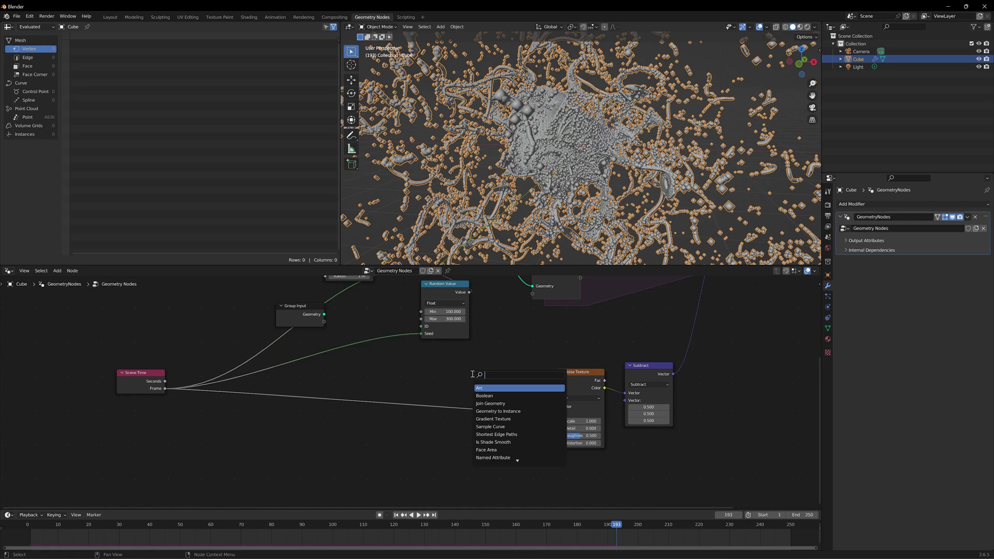
pyautogui.write('math')
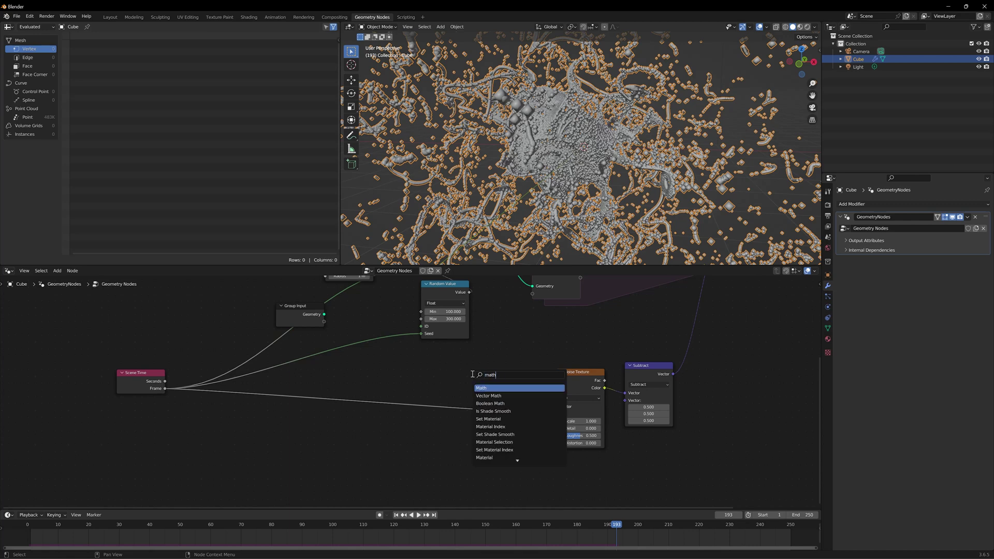
pyautogui.press('Return')
pyautogui.click(484, 390)
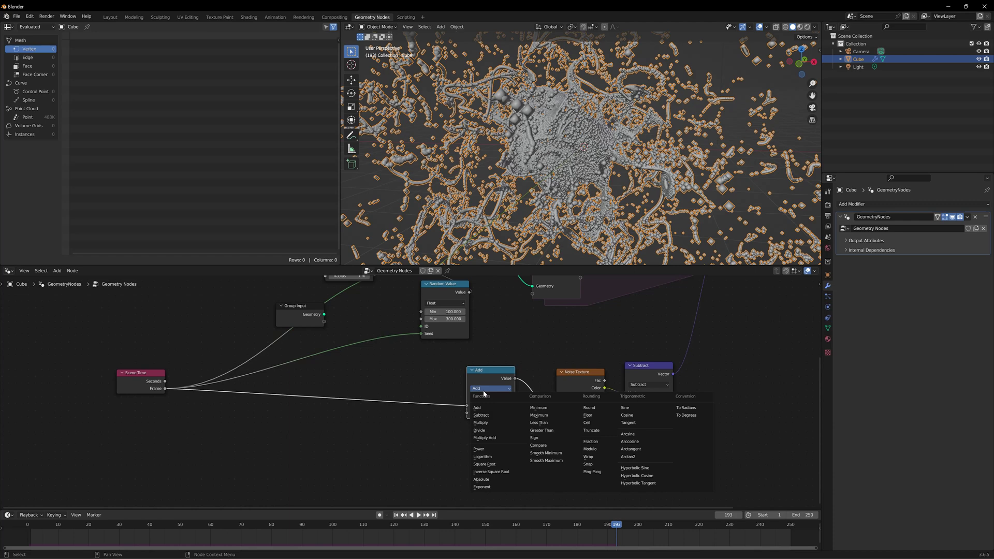
pyautogui.click(481, 423)
# Set the Multiply node's second value to 0.02.
pyautogui.scroll(1, 465, 446)
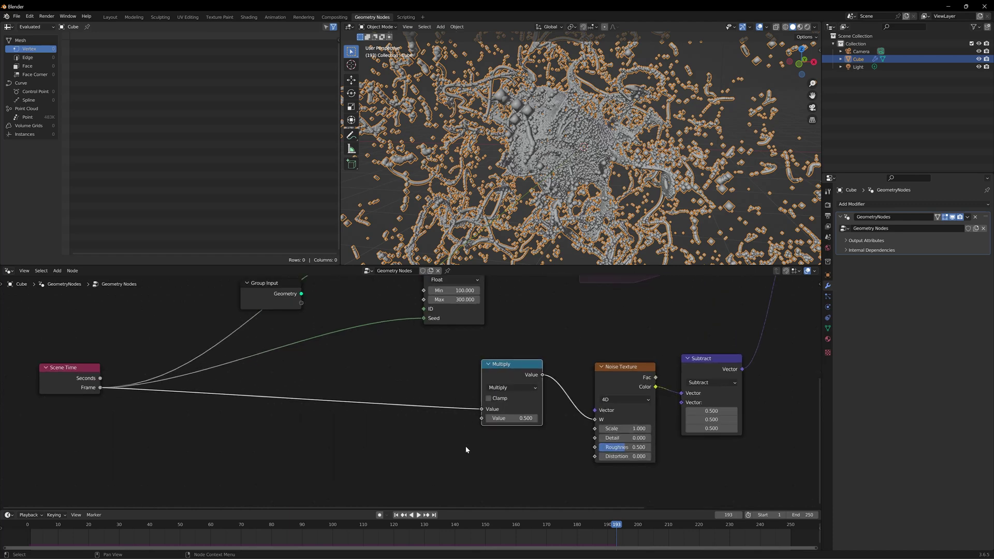
pyautogui.click(511, 419)
pyautogui.write('0.02')
pyautogui.press('Return')
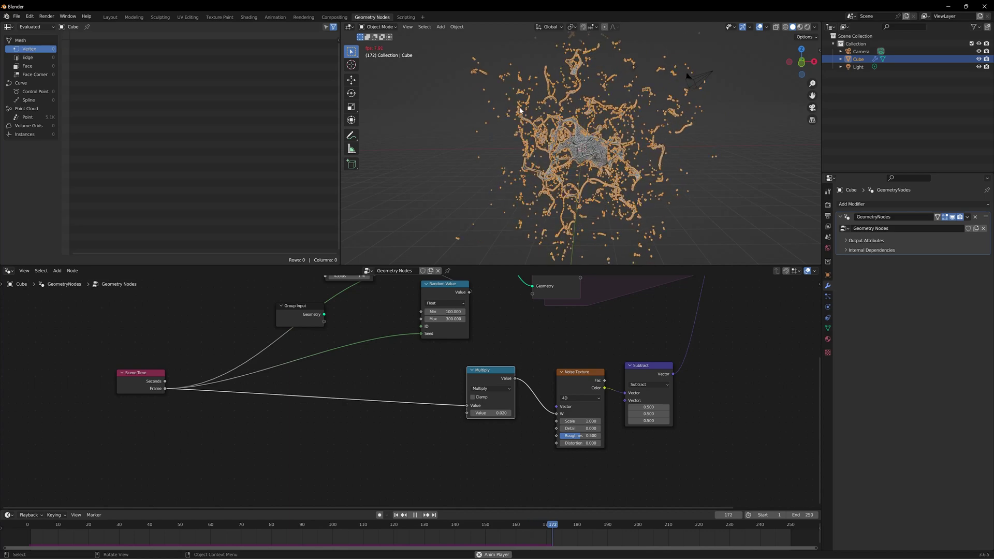
# Pause the simulation, deselect the object and inspect the particle trails around the sphere up close.
pyautogui.press('space')
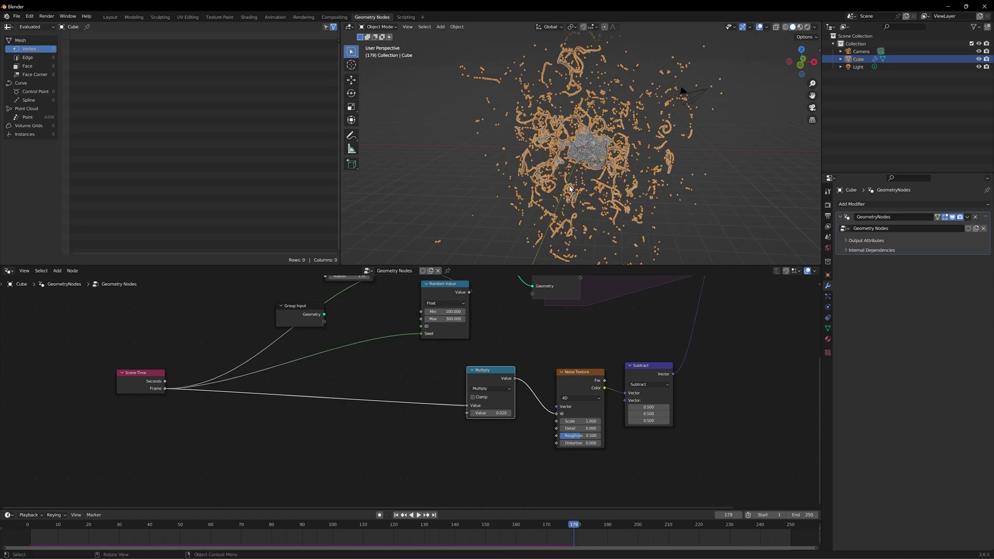
pyautogui.click(622, 196)
pyautogui.scroll(5, 600, 181)
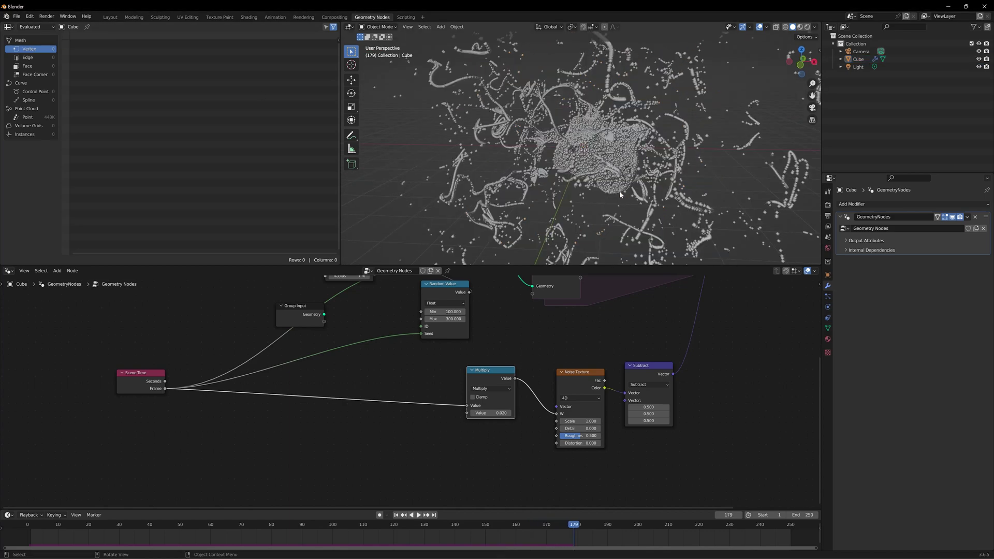
pyautogui.scroll(-6, 596, 179)
pyautogui.scroll(6, 596, 178)
pyautogui.scroll(2, 594, 178)
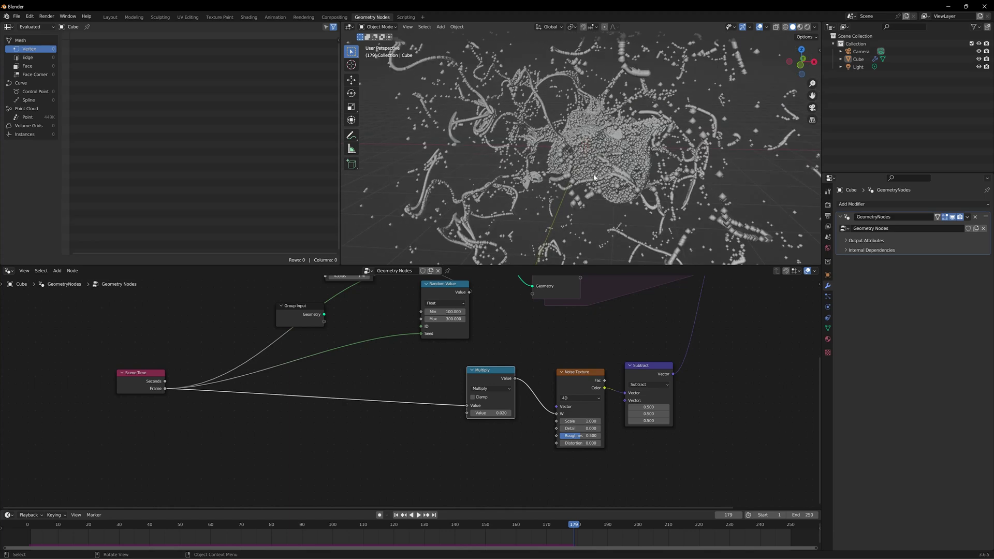
pyautogui.scroll(-3, 595, 177)
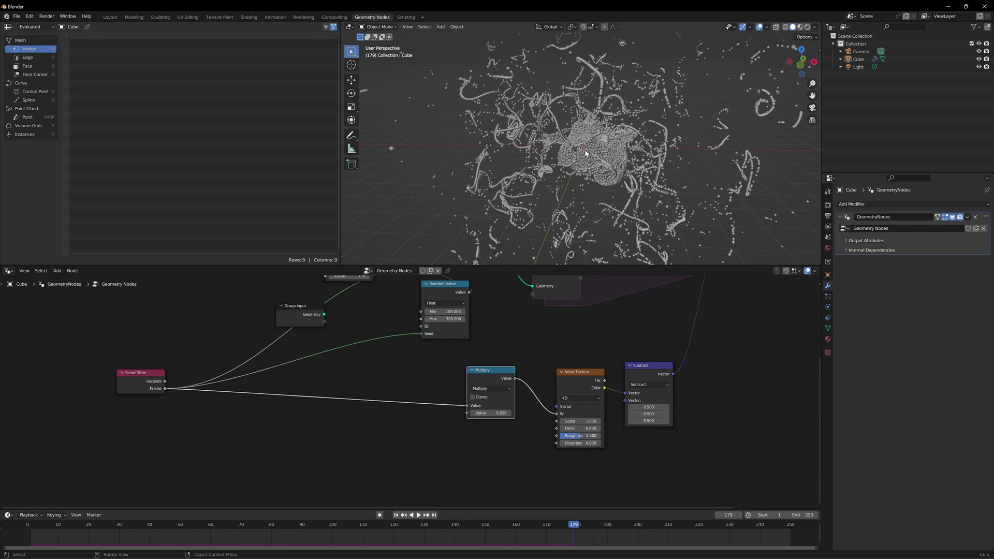
# Move the Set Position node closer to the Join Geometry node inside the simulation zone.
pyautogui.moveTo(691, 394); pyautogui.dragTo(537, 482, button='middle')
pyautogui.scroll(-4, 582, 380)
pyautogui.moveTo(610, 374); pyautogui.dragTo(542, 379)
pyautogui.moveTo(542, 379)
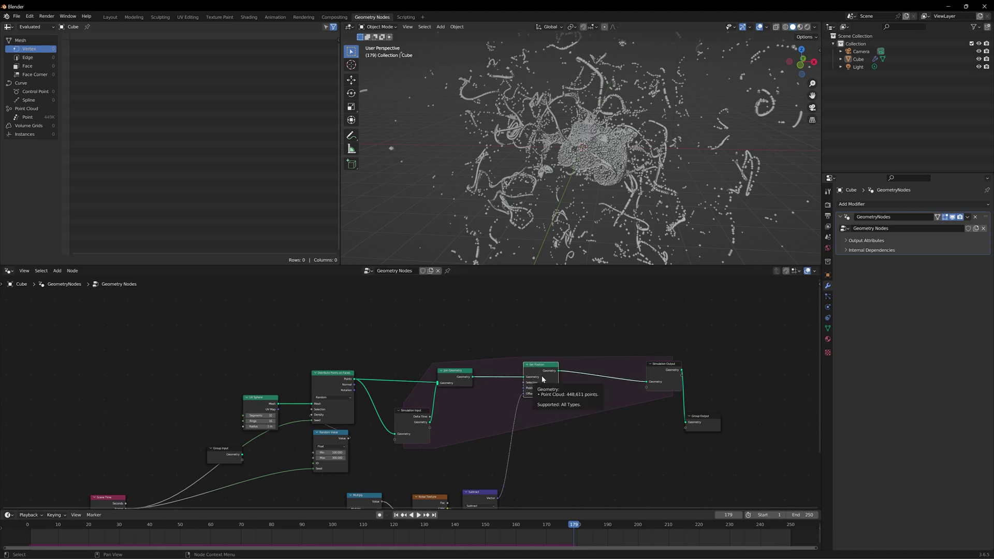
pyautogui.moveTo(559, 486); pyautogui.dragTo(550, 421, button='middle')
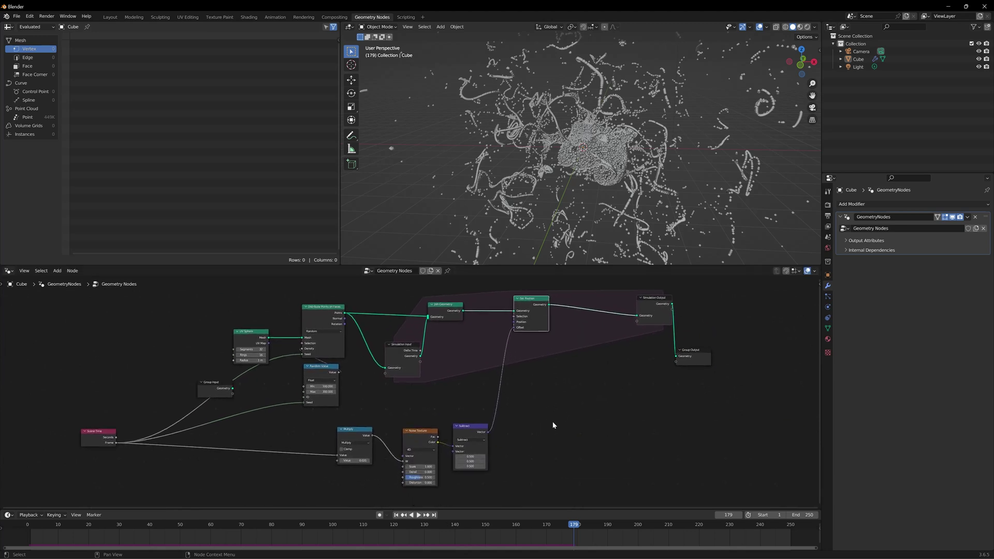
# Add a Position node beside the Subtract node and connect it to a new Vector Math node set to Length.
pyautogui.scroll(-2, 553, 426)
pyautogui.hotkey('shift', 'a')
pyautogui.write('posiu')
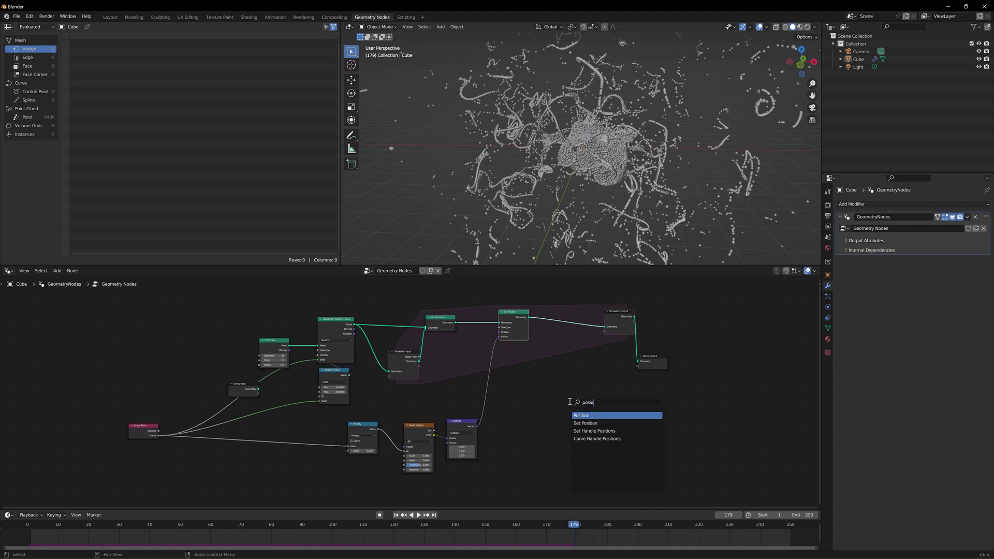
pyautogui.press('Return')
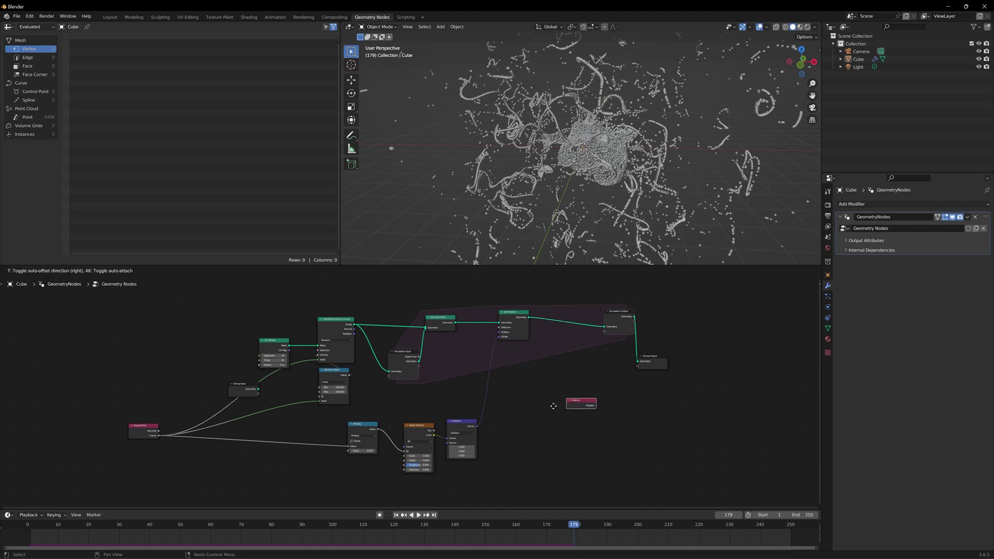
pyautogui.click(498, 408)
pyautogui.scroll(2, 497, 408)
pyautogui.moveTo(583, 419); pyautogui.dragTo(655, 399)
pyautogui.click(694, 435)
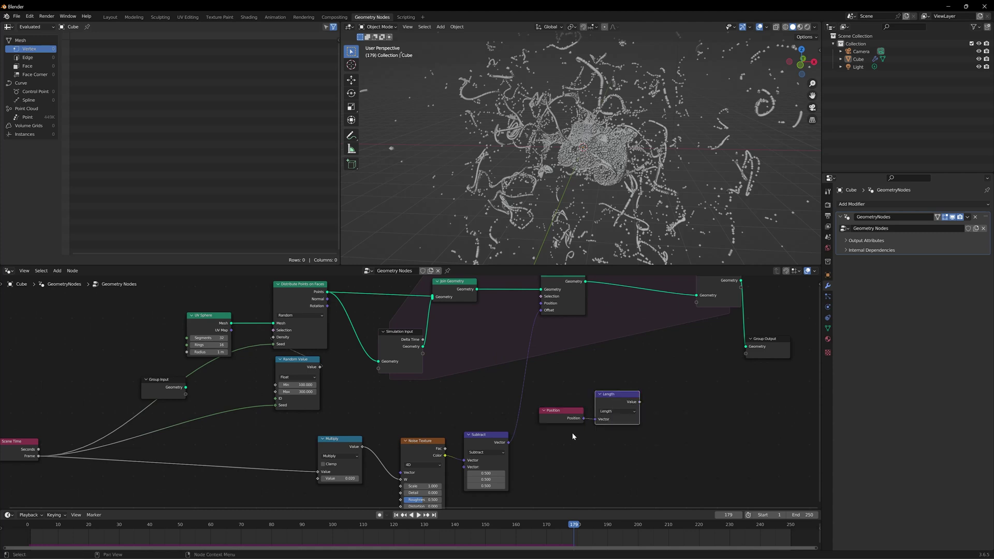
# Add a Map Range node fed by the Length node's Value output.
pyautogui.scroll(1, 572, 436)
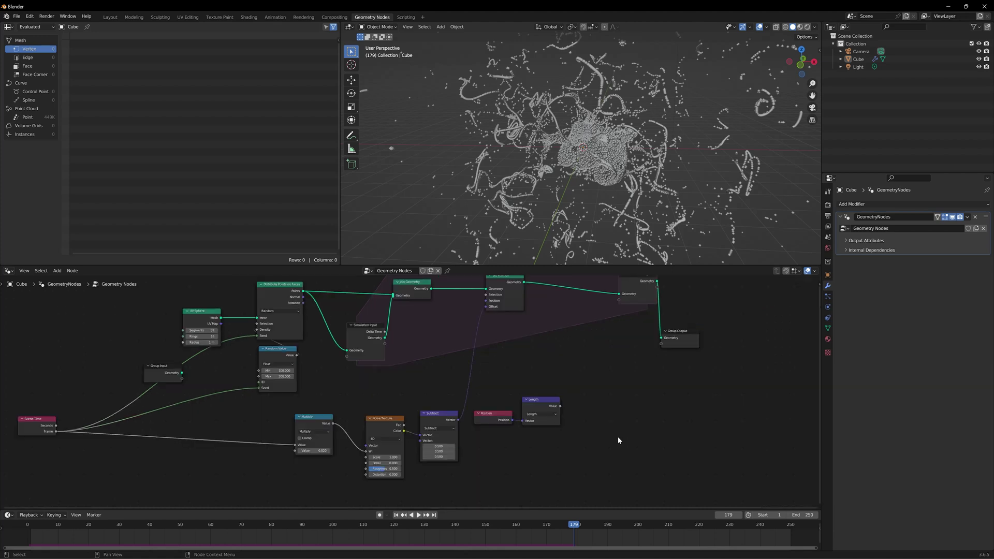
pyautogui.scroll(5, 620, 437)
pyautogui.moveTo(632, 413); pyautogui.dragTo(665, 405)
pyautogui.write('map')
# Invert the Map Range output by setting To Min to 1 and To Max to 0.
pyautogui.click(714, 414)
pyautogui.write('1')
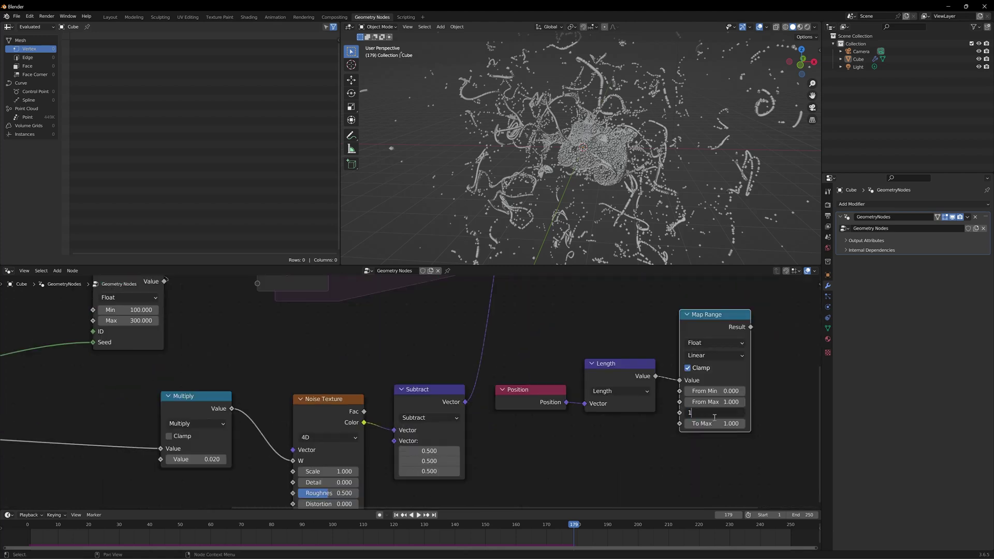
pyautogui.press('Return')
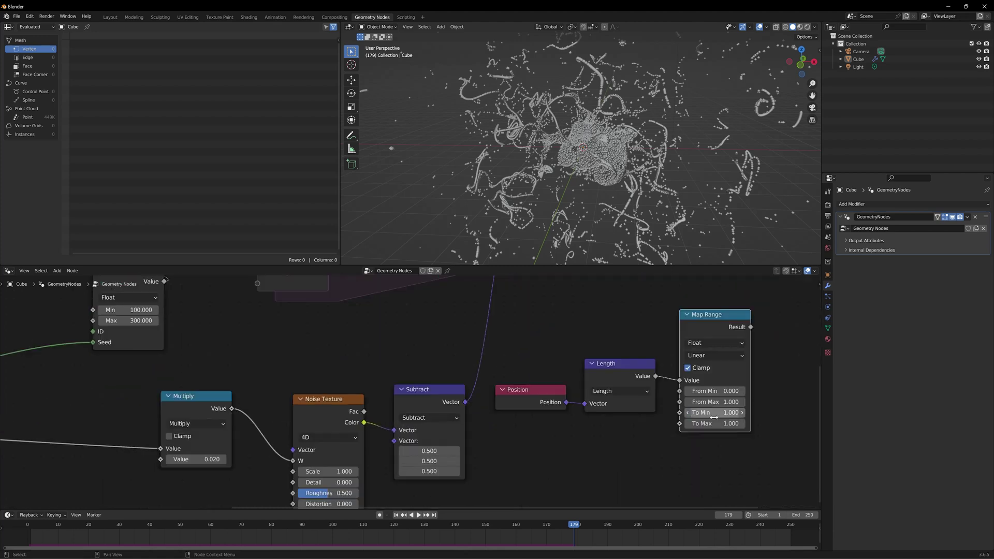
pyautogui.click(711, 423)
pyautogui.write('0')
pyautogui.press('Return')
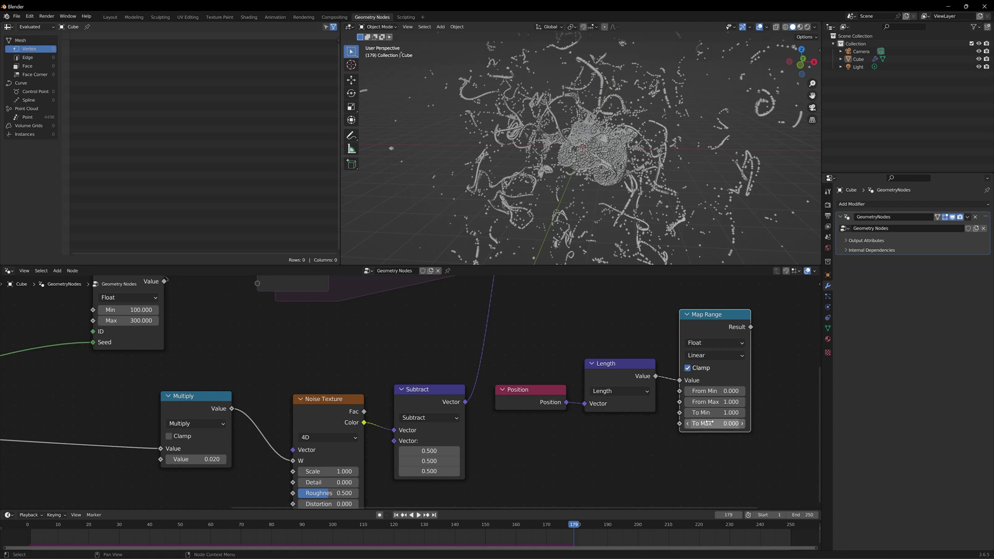
# Adjust the Length node's placement and move the Simulation Output and Group Output nodes away from Set Position to make room.
pyautogui.scroll(-3, 574, 408)
pyautogui.moveTo(574, 408); pyautogui.dragTo(562, 404)
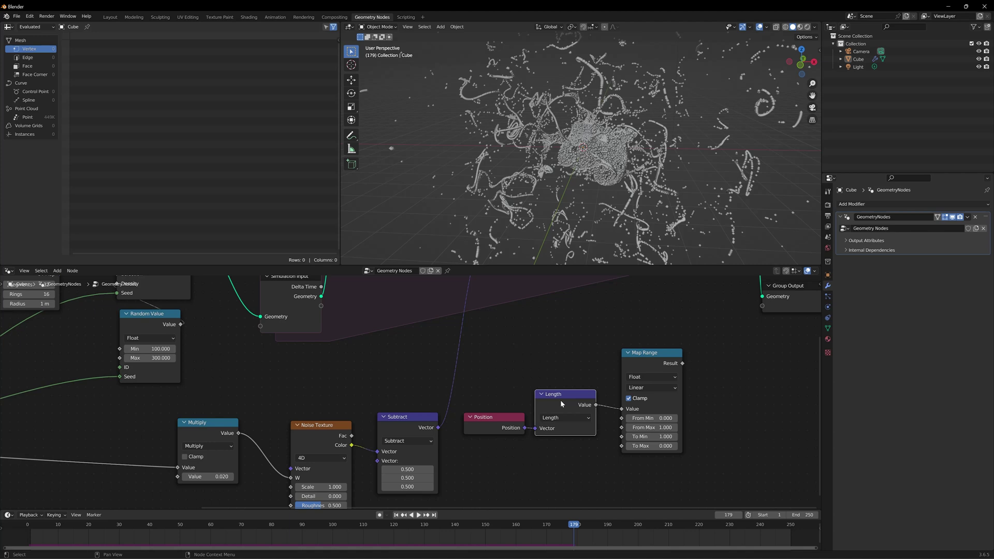
pyautogui.scroll(-3, 552, 399)
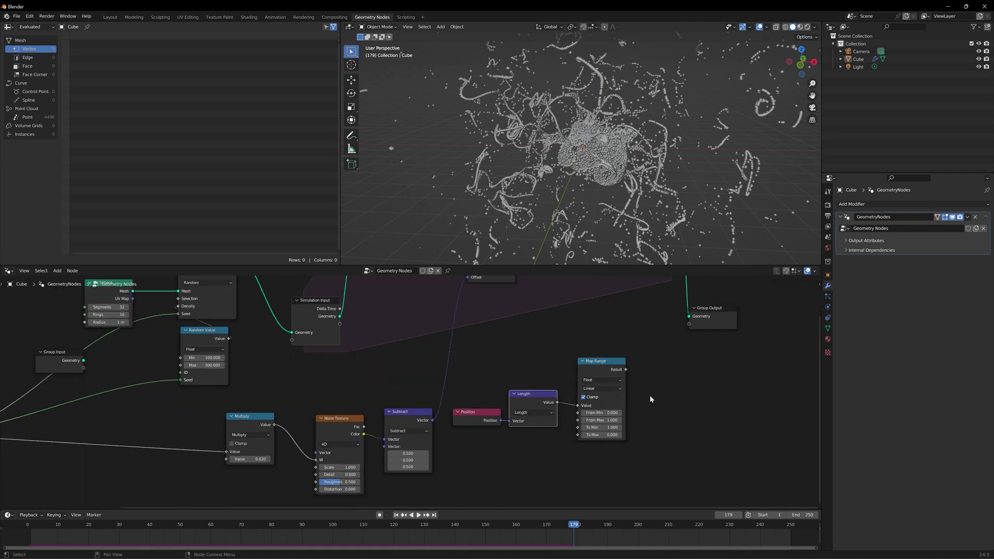
pyautogui.moveTo(657, 392); pyautogui.dragTo(656, 422, button='middle')
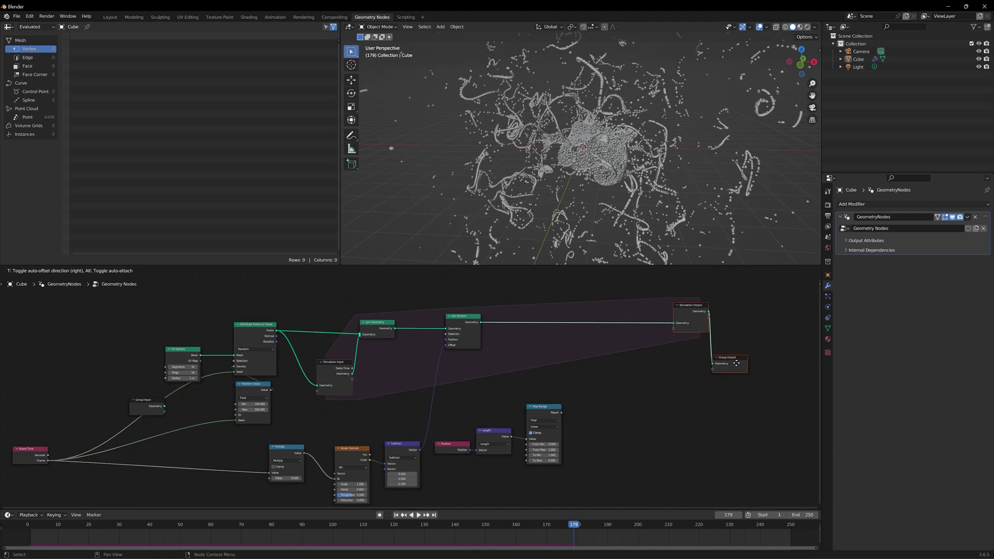
pyautogui.scroll(3, 616, 409)
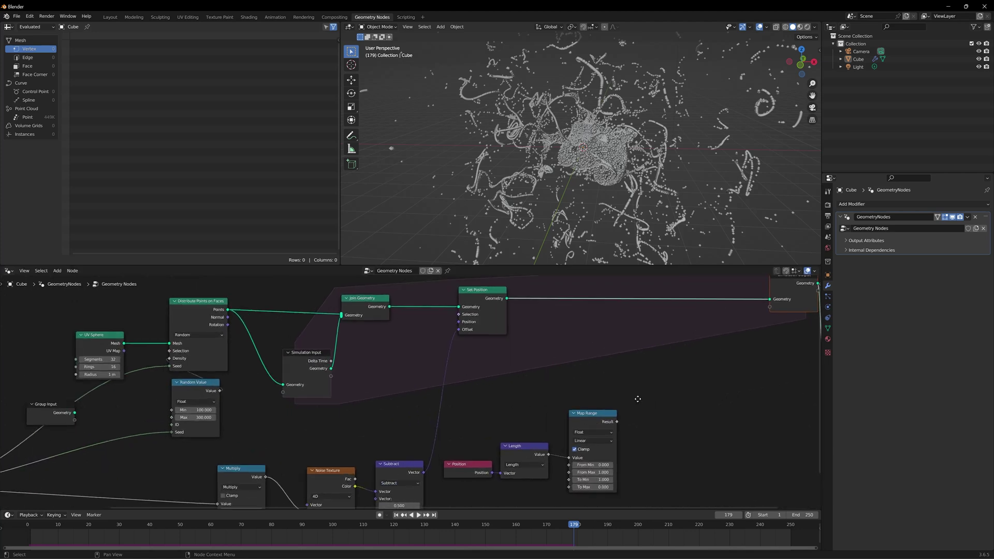
pyautogui.moveTo(612, 302); pyautogui.dragTo(622, 337, button='middle')
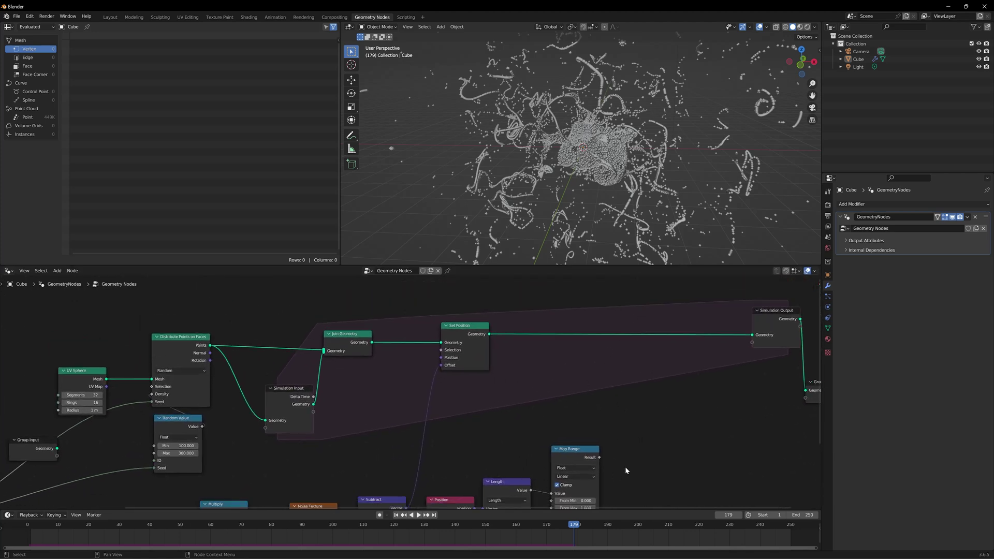
pyautogui.moveTo(638, 373); pyautogui.dragTo(633, 355, button='middle')
pyautogui.moveTo(631, 296); pyautogui.dragTo(637, 331, button='middle')
# Insert a Set Point Radius node between Set Position and Simulation Output, and drive its Radius with the Map Range result.
pyautogui.hotkey('shift', 'a')
pyautogui.write('s')
pyautogui.write('set')
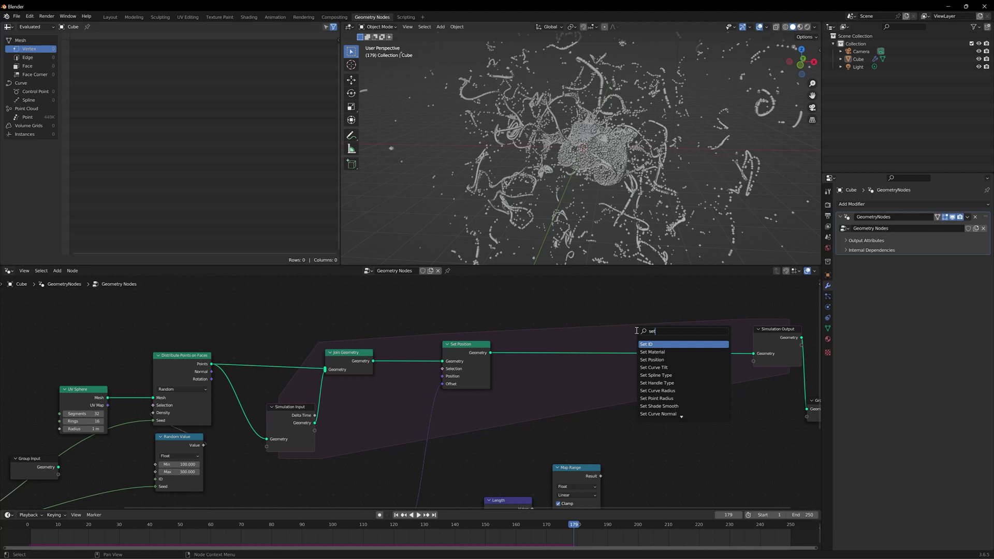
pyautogui.click(662, 399)
pyautogui.click(664, 400)
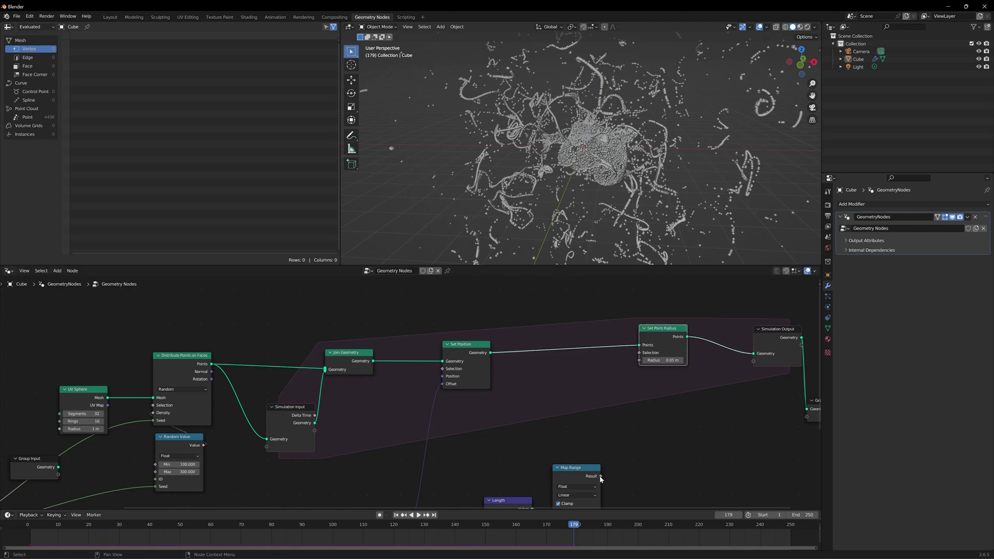
pyautogui.moveTo(600, 476); pyautogui.dragTo(639, 360)
pyautogui.moveTo(664, 434); pyautogui.dragTo(667, 410, button='middle')
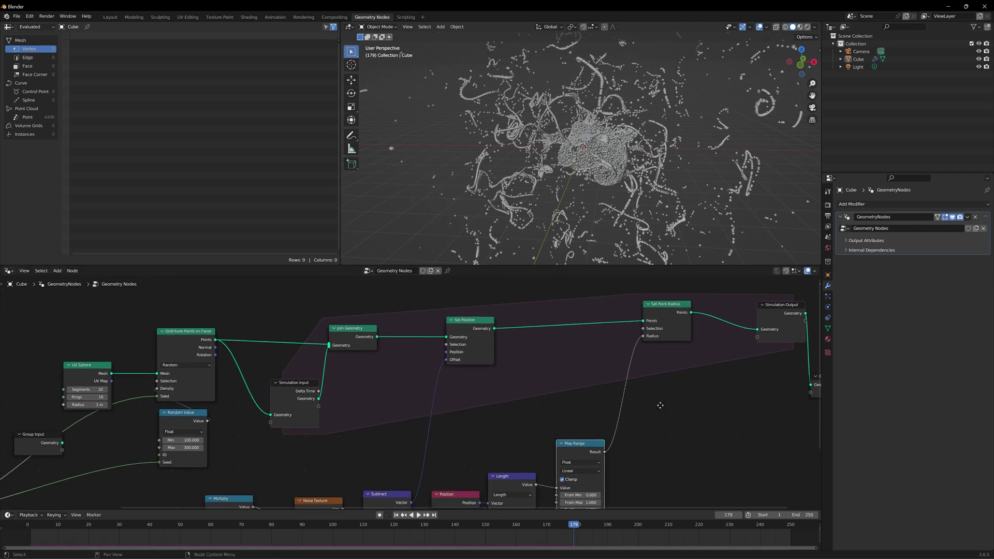
# Play the simulation from the first frame and examine the distance-based point radii.
pyautogui.hotkey('shift', 'Left')
pyautogui.press('space')
pyautogui.moveTo(543, 194); pyautogui.dragTo(595, 204, button='middle')
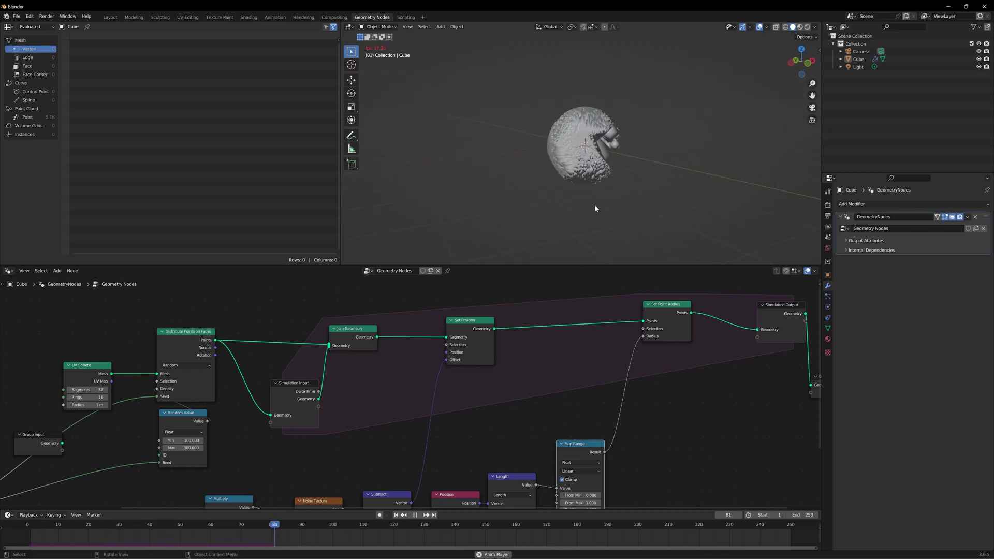
pyautogui.press('space')
# Set the Map Range node's From Max to 10.
pyautogui.scroll(-2, 631, 385)
pyautogui.moveTo(628, 397); pyautogui.dragTo(624, 330, button='middle')
pyautogui.scroll(2, 624, 397)
pyautogui.scroll(2, 665, 426)
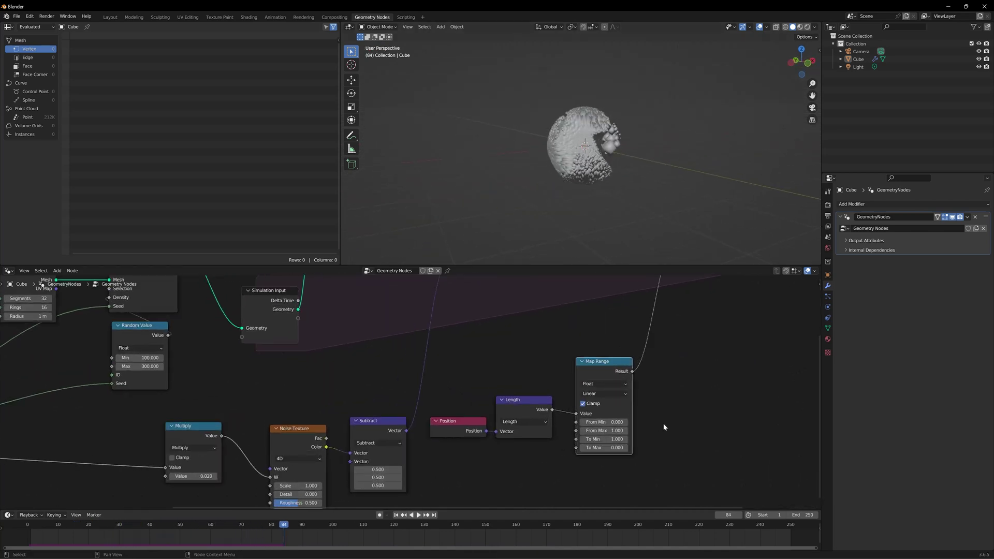
pyautogui.moveTo(665, 426); pyautogui.dragTo(634, 392, button='middle')
pyautogui.scroll(2, 558, 413)
pyautogui.click(611, 397)
pyautogui.click(615, 398)
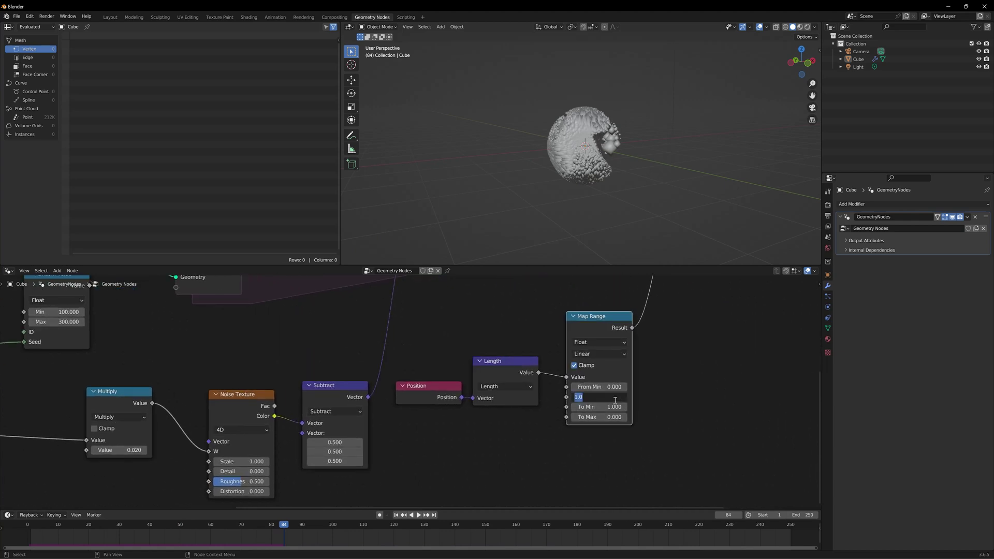
pyautogui.write('10')
pyautogui.press('Return')
# Replay the simulation from the first frame and check the point sizes with the wider input range.
pyautogui.hotkey('shift', 'Left')
pyautogui.press('space')
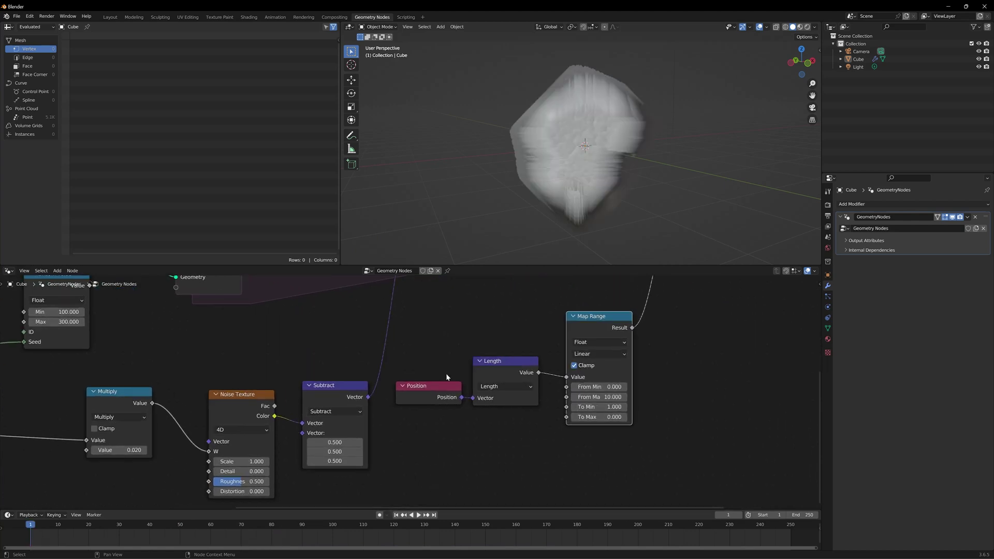
pyautogui.moveTo(544, 171); pyautogui.dragTo(570, 173, button='middle')
# Set the Map Range node's To Min to 0.1.
pyautogui.scroll(2, 627, 388)
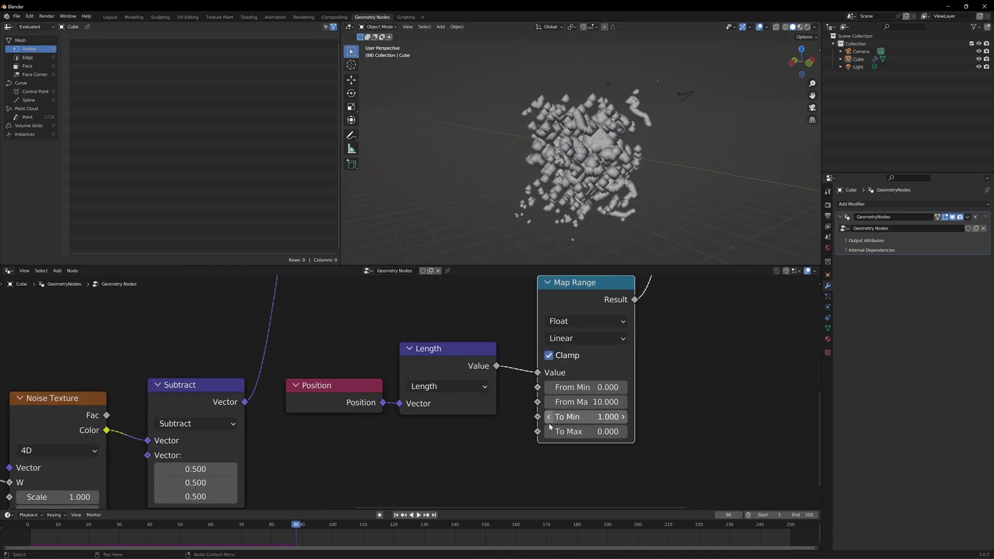
pyautogui.click(579, 421)
pyautogui.write('0.01')
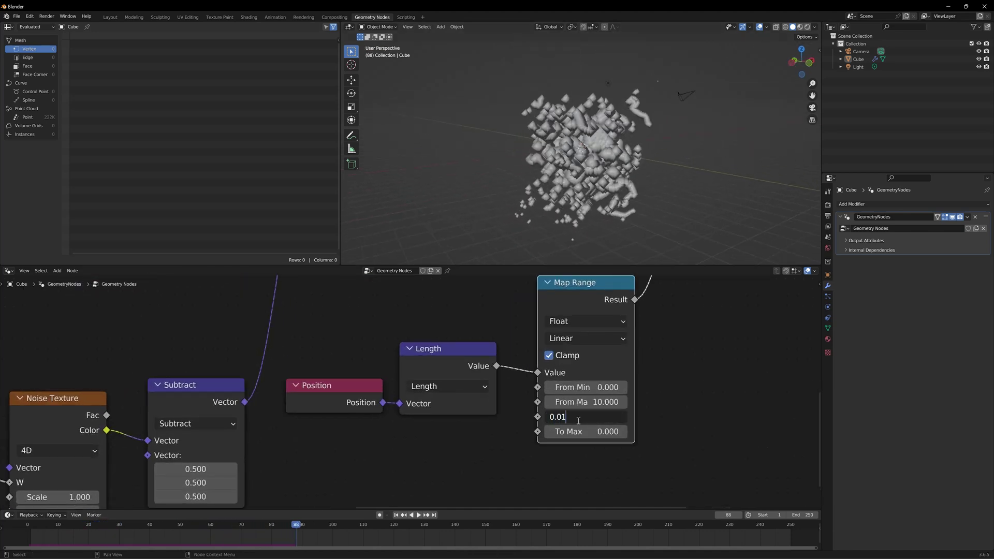
pyautogui.press('Return')
pyautogui.click(576, 422)
pyautogui.write('0.1')
pyautogui.press('Return')
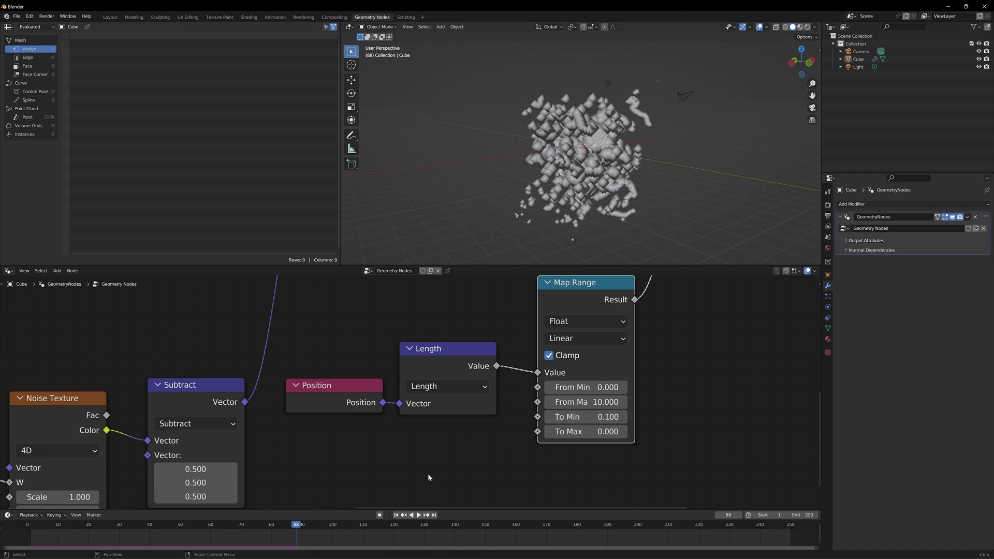
# Restart the simulation from the first frame and examine the thinner particle streams from another angle.
pyautogui.click(396, 515)
pyautogui.press('space')
pyautogui.moveTo(580, 193); pyautogui.dragTo(568, 173, button='middle')
pyautogui.scroll(-1, 568, 173)
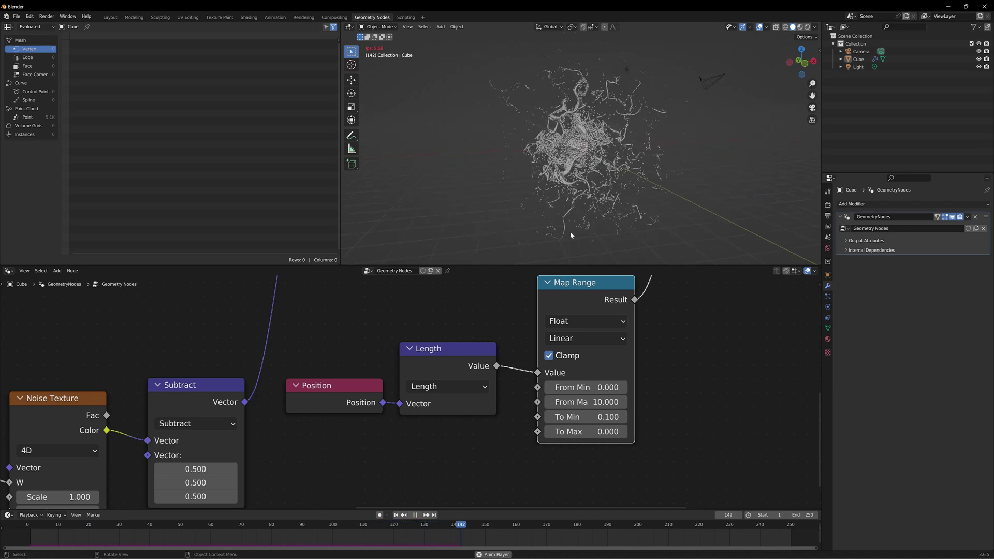
# Examine the thin particle streams up close and pause the simulation, then view the whole cloud.
pyautogui.keyDown('shift'); pyautogui.moveTo(570, 232); pyautogui.dragTo(570, 167, button='middle'); pyautogui.keyUp('shift')
pyautogui.scroll(6, 570, 168)
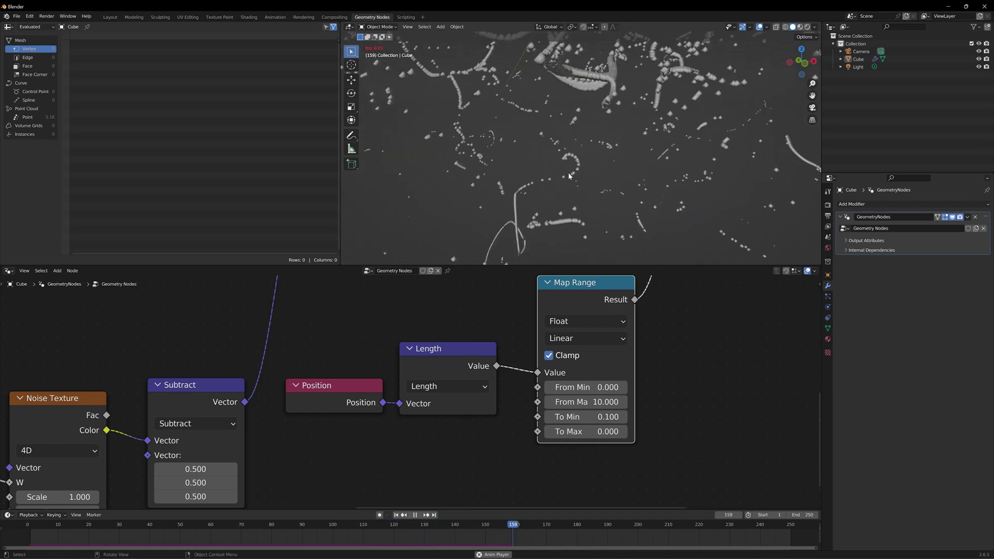
pyautogui.scroll(-4, 544, 181)
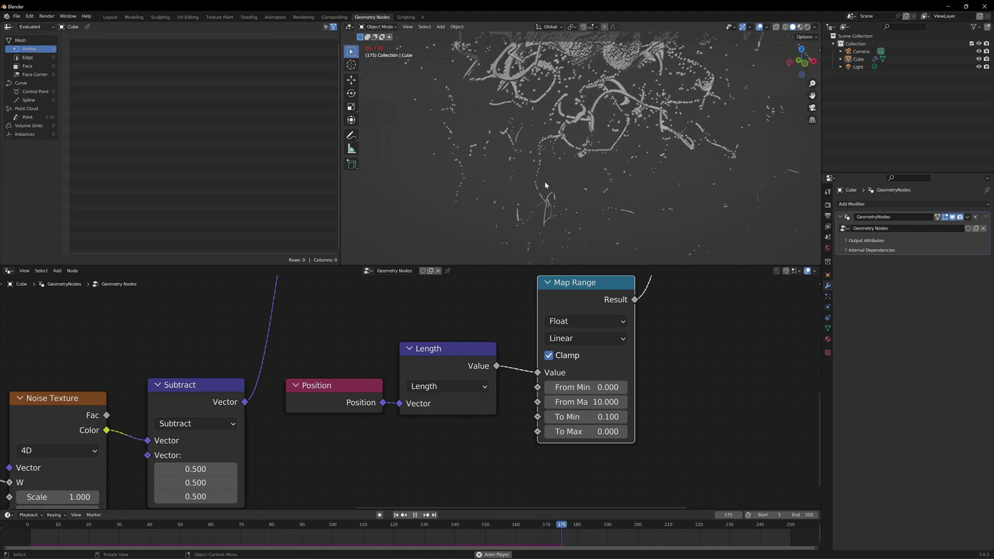
pyautogui.press('space')
pyautogui.scroll(-3, 539, 163)
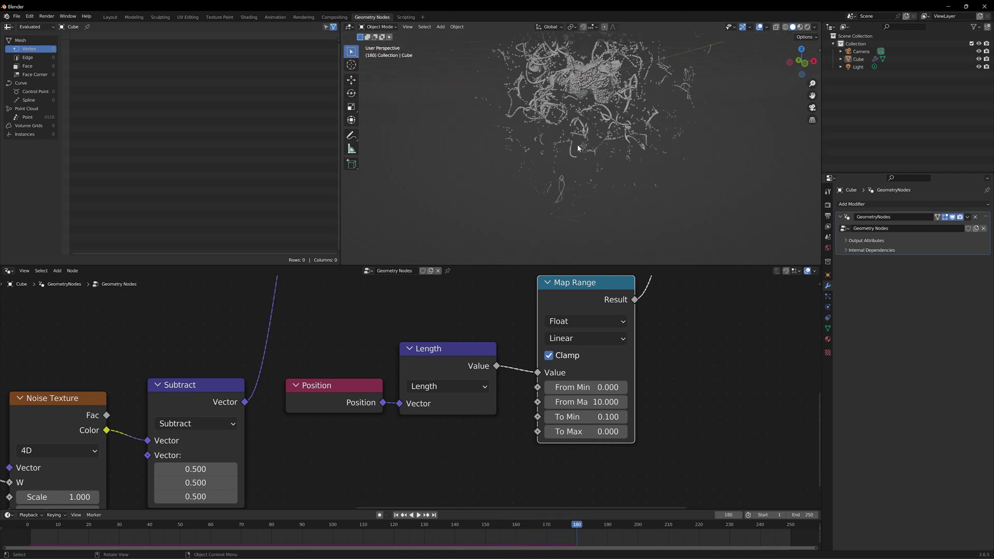
pyautogui.keyDown('shift'); pyautogui.moveTo(591, 146); pyautogui.dragTo(624, 181, button='middle'); pyautogui.keyUp('shift')
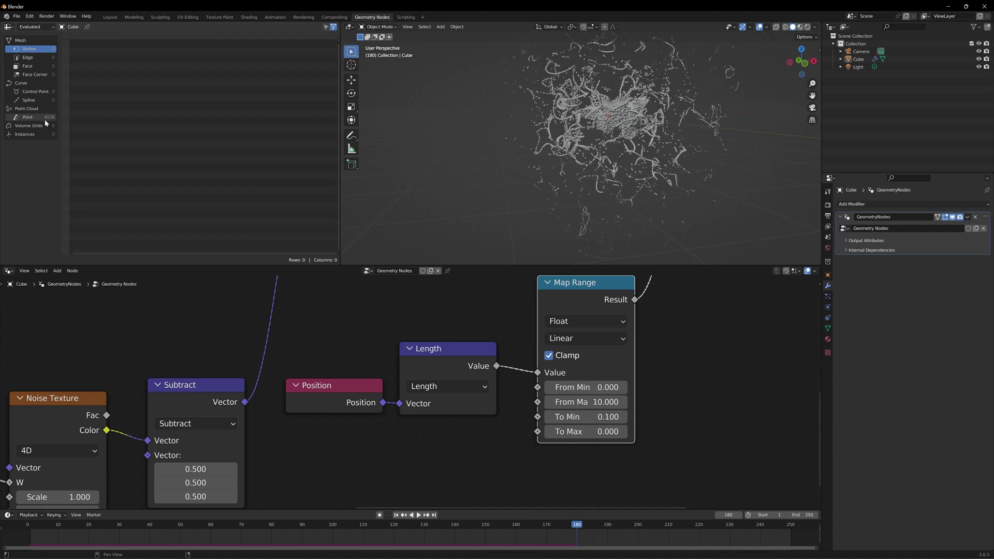
# Add a Less Than or Equal compare node fed by the Map Range result.
pyautogui.scroll(-6, 678, 384)
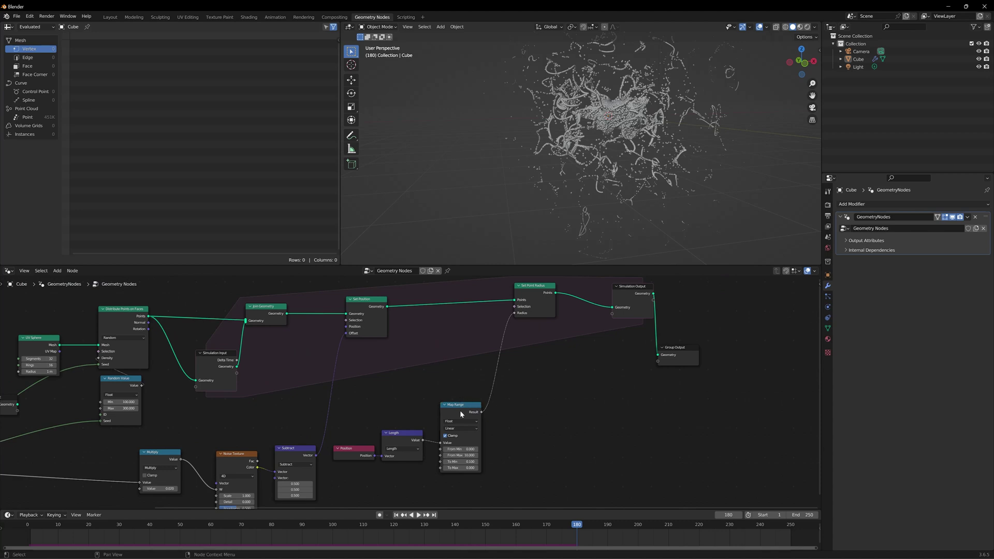
pyautogui.moveTo(459, 410); pyautogui.dragTo(457, 411)
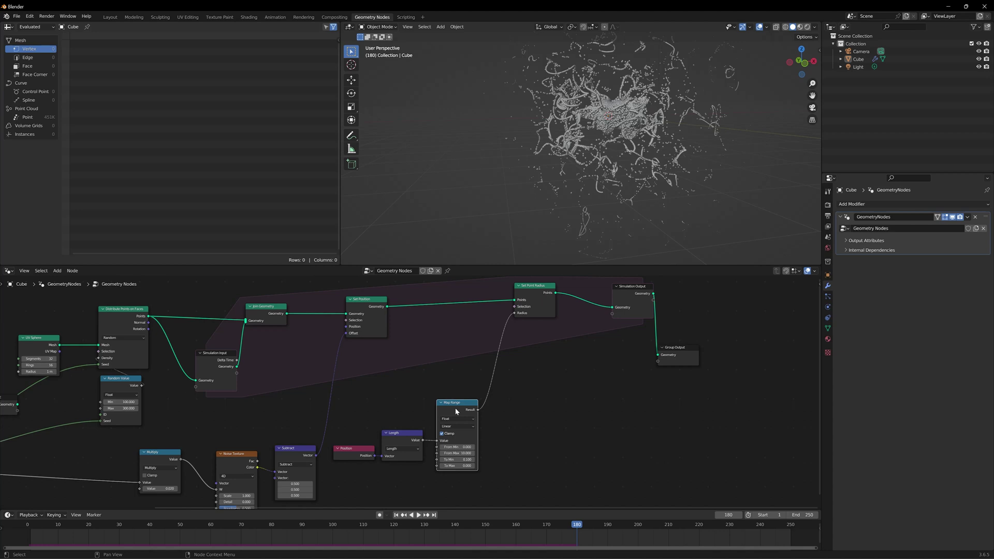
pyautogui.scroll(2, 477, 417)
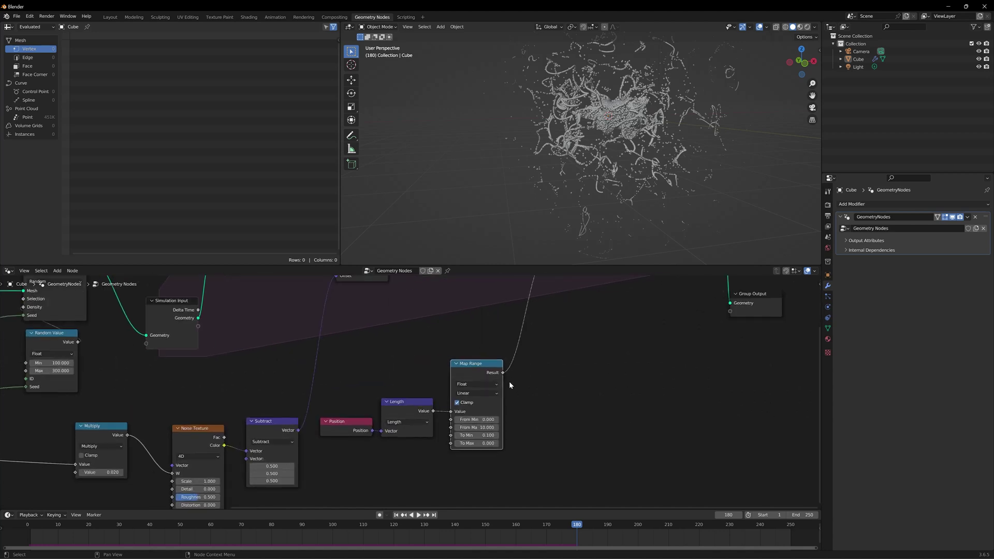
pyautogui.moveTo(502, 373); pyautogui.dragTo(575, 378)
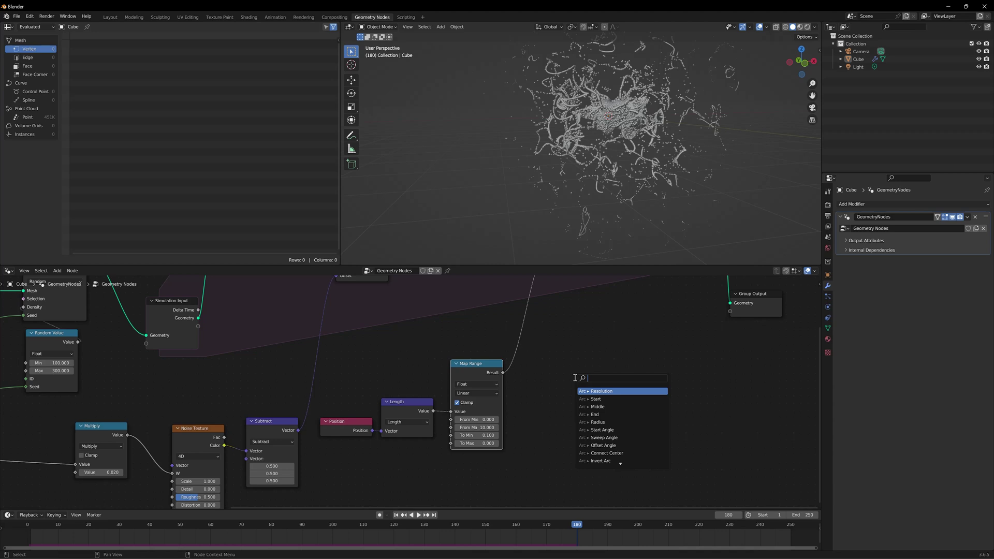
pyautogui.write('less')
pyautogui.press('Return')
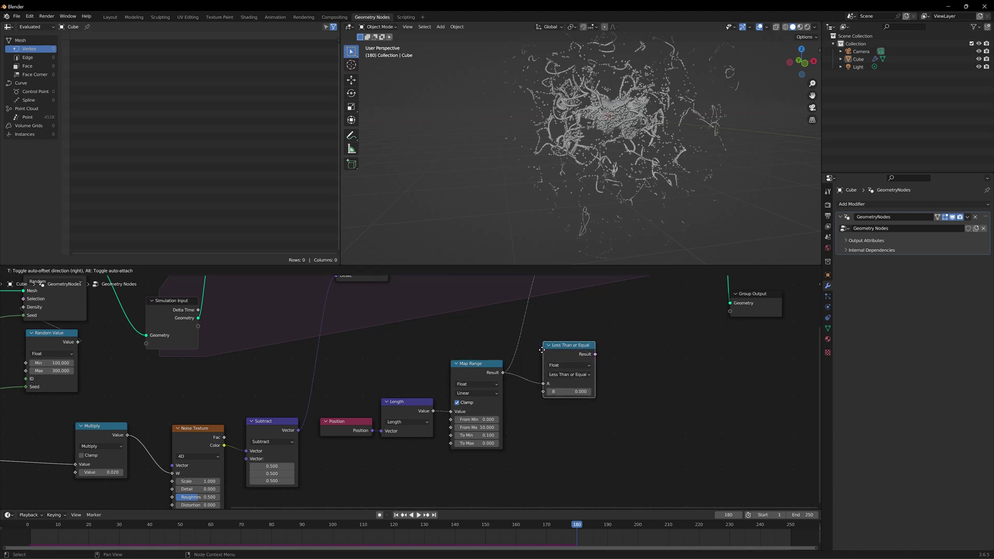
pyautogui.click(545, 342)
# Set the Less Than or Equal node's B value to 0.001.
pyautogui.click(576, 384)
pyautogui.write('0.00')
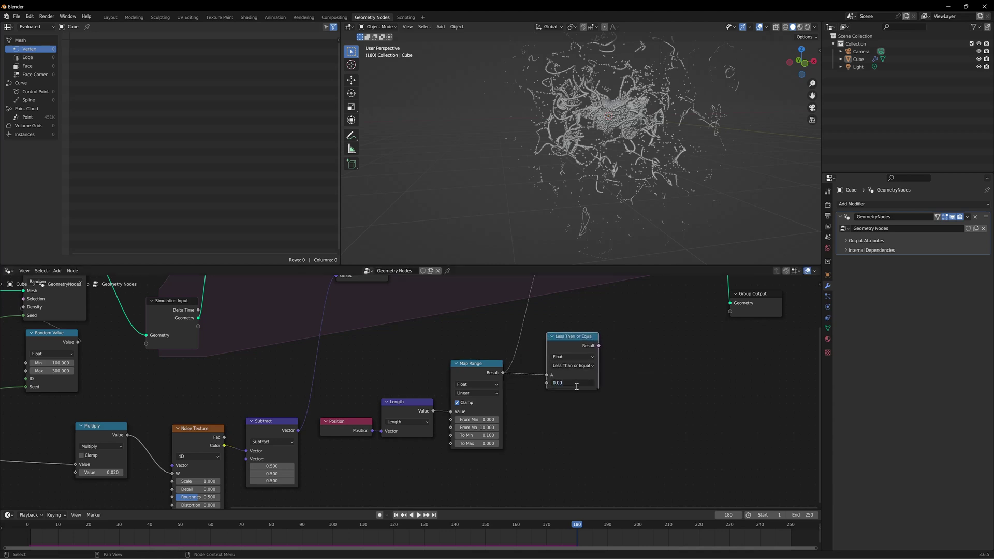
pyautogui.write('1')
pyautogui.press('Return')
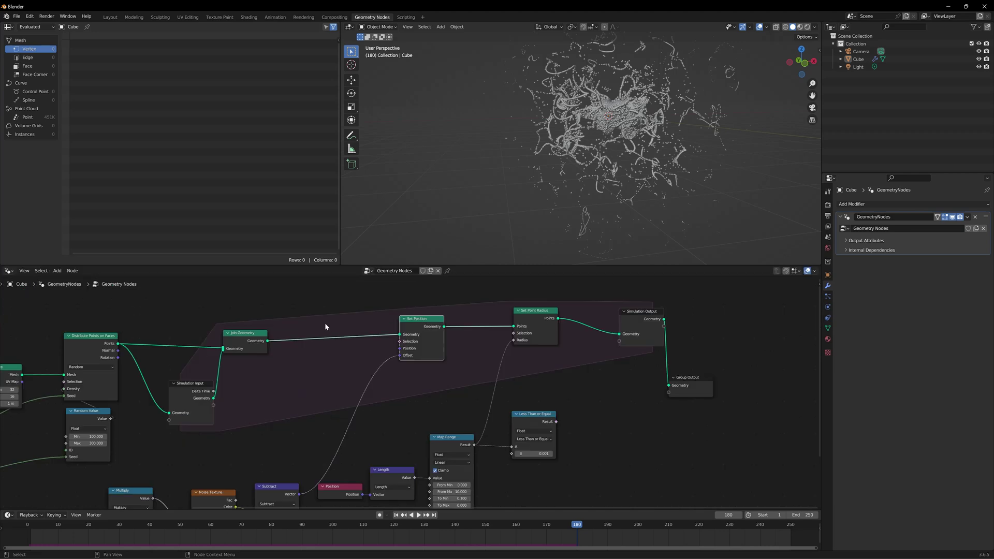
# Insert a Delete Geometry node between Join Geometry and Set Position, with its Selection driven by the Less Than or Equal result.
pyautogui.hotkey('shift', 'a')
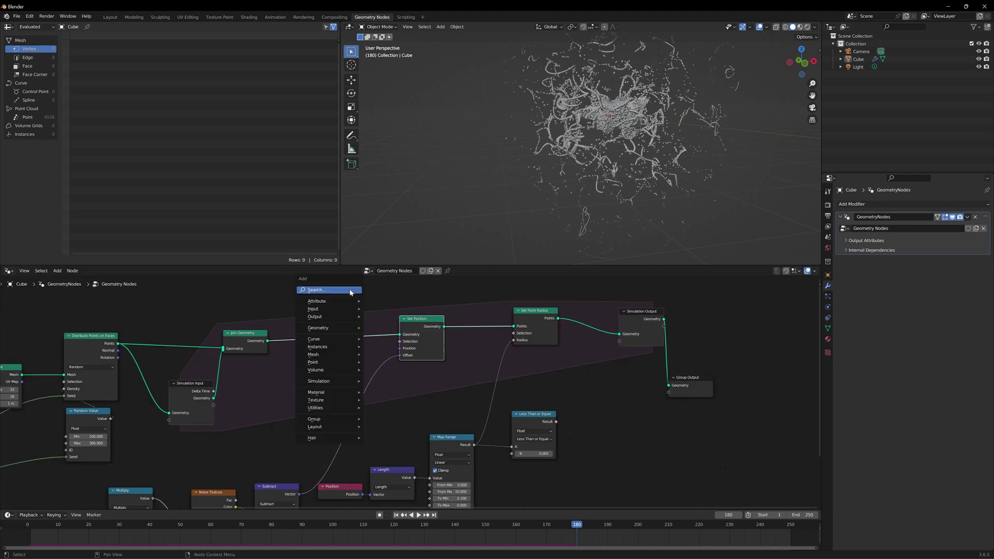
pyautogui.write('dew')
pyautogui.press('BackSpace')
pyautogui.write('le')
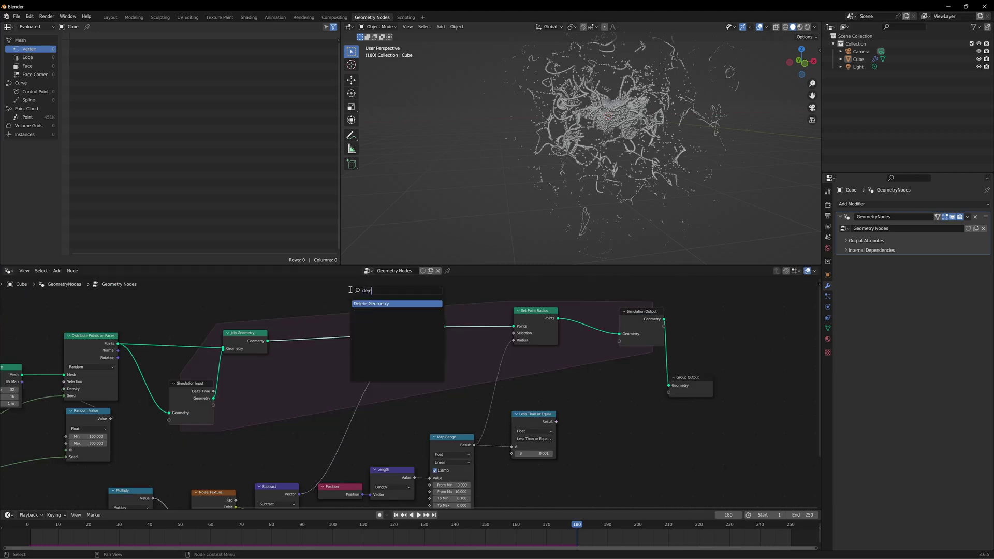
pyautogui.press('Return')
pyautogui.click(322, 319)
pyautogui.moveTo(298, 371); pyautogui.dragTo(355, 362, button='middle')
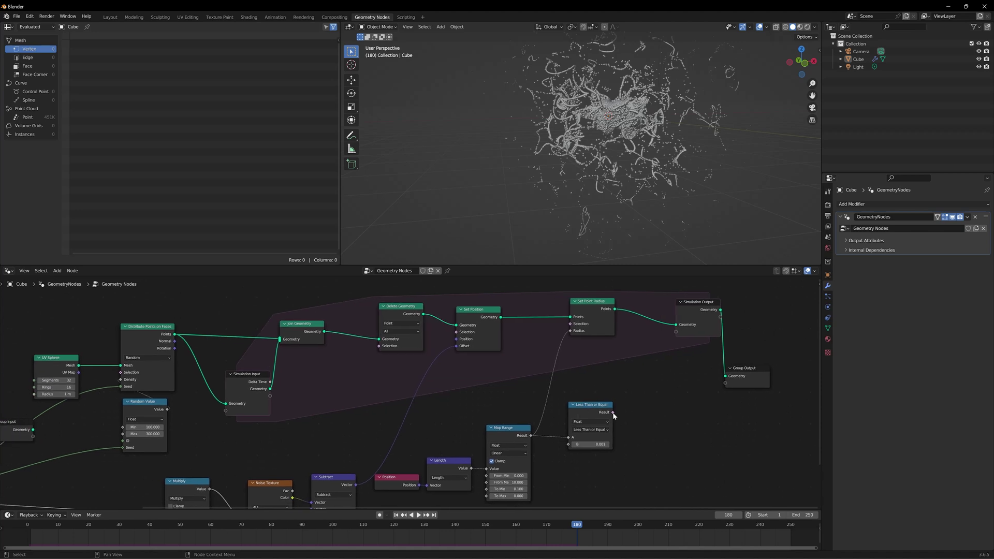
pyautogui.moveTo(613, 412); pyautogui.dragTo(487, 386)
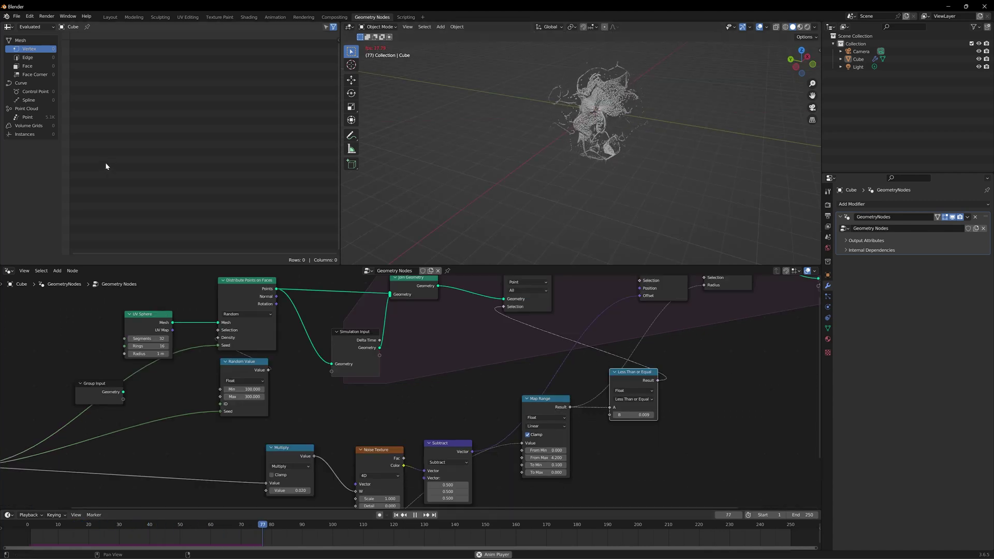
# Pause and replay the simulation, examining from several angles how the outlying points get deleted.
pyautogui.press('space')
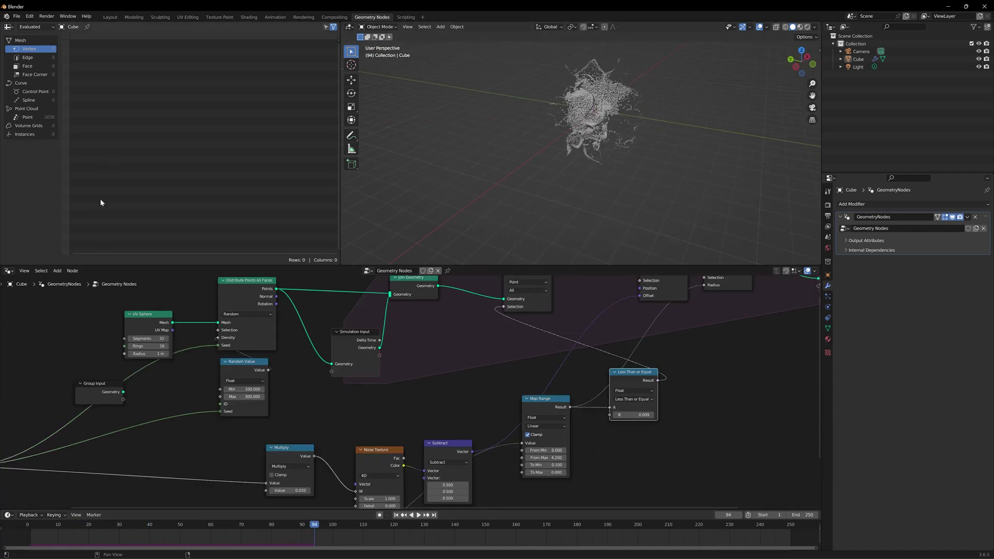
pyautogui.press('space')
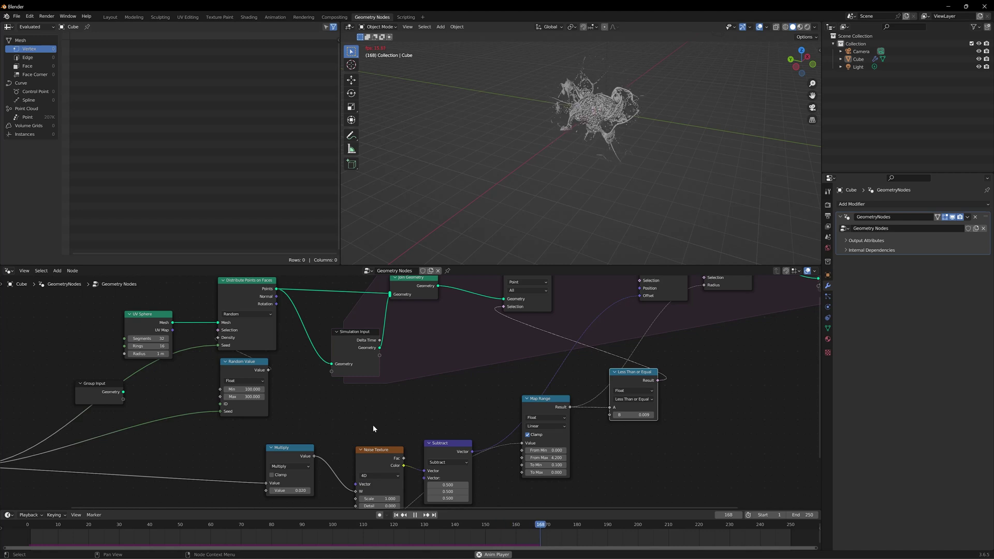
pyautogui.press('space')
pyautogui.scroll(-2, 569, 419)
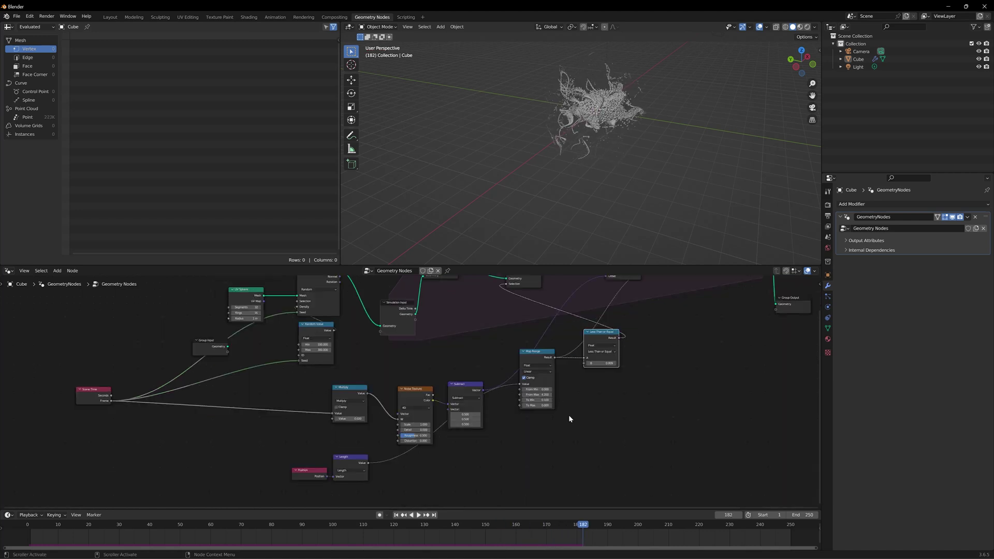
pyautogui.moveTo(619, 155); pyautogui.dragTo(632, 175, button='middle')
pyautogui.scroll(4, 600, 127)
pyautogui.press('space')
pyautogui.scroll(3, 616, 175)
pyautogui.scroll(-5, 632, 174)
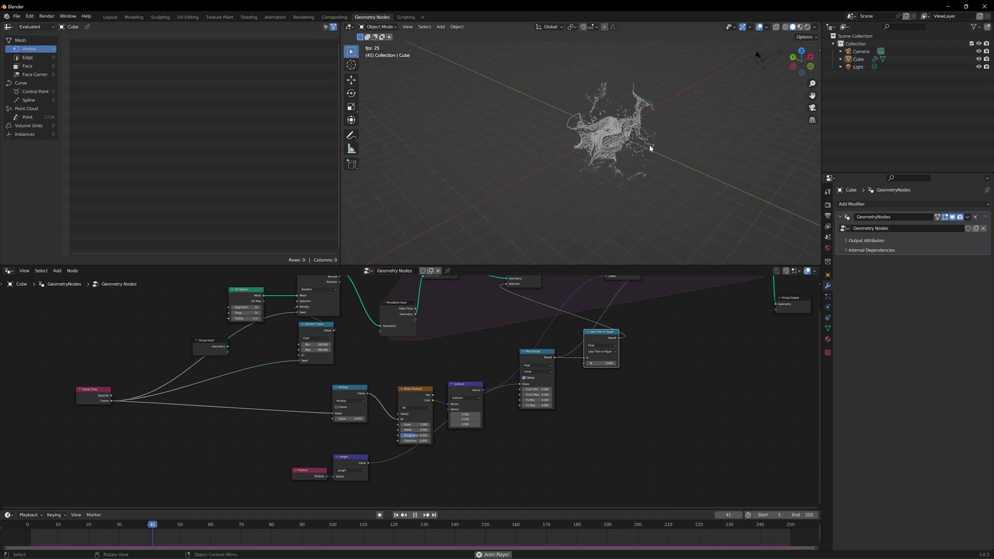
pyautogui.moveTo(650, 149); pyautogui.dragTo(573, 242, button='middle')
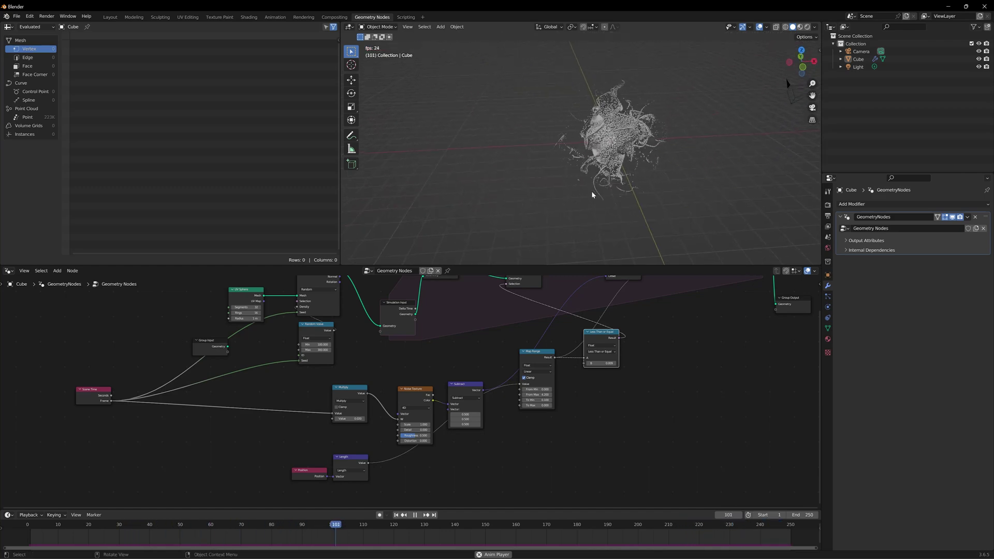
# Add a vector Scale node fed by the Position output.
pyautogui.moveTo(352, 387); pyautogui.dragTo(392, 365)
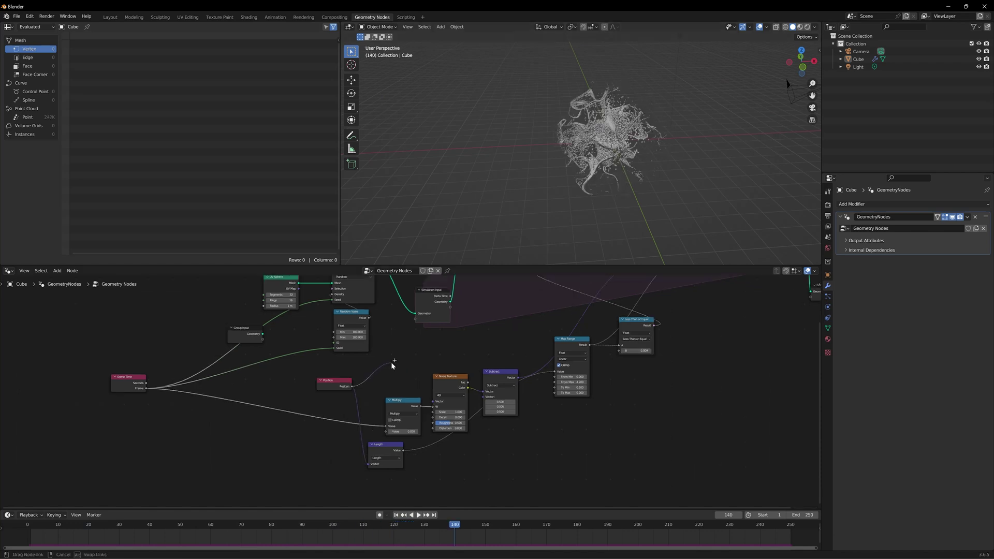
pyautogui.write('scale')
pyautogui.press('Return')
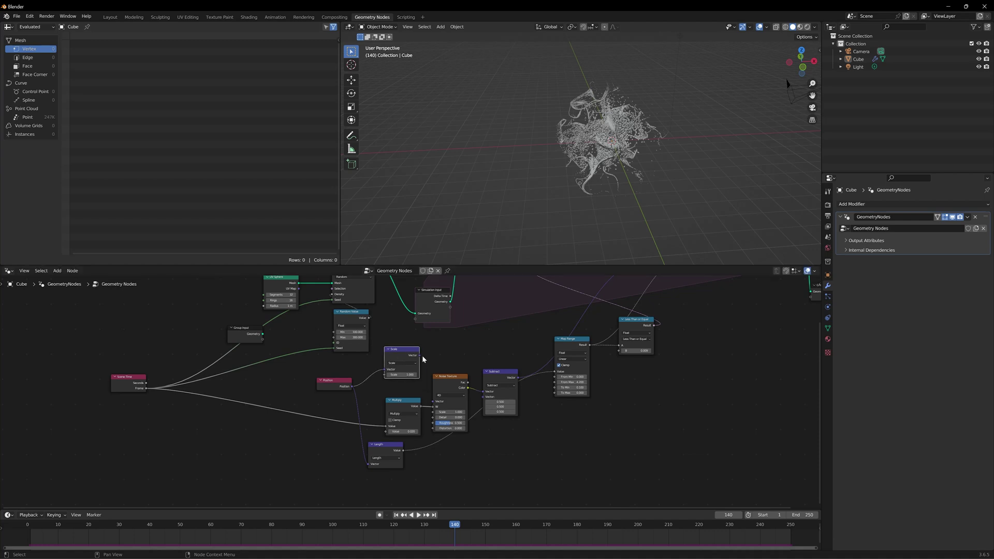
# Combine the Scale and noise Subtract vectors in another vector math node set to Add, and feed it into Set Position's Offset.
pyautogui.moveTo(426, 401); pyautogui.dragTo(490, 438)
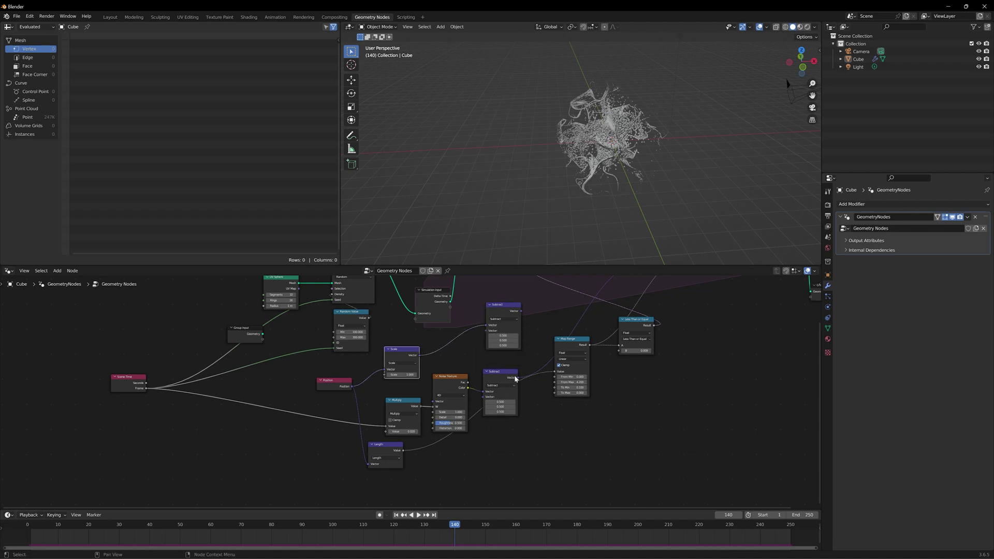
pyautogui.moveTo(489, 330); pyautogui.dragTo(486, 331)
pyautogui.moveTo(545, 315); pyautogui.dragTo(539, 376, button='middle')
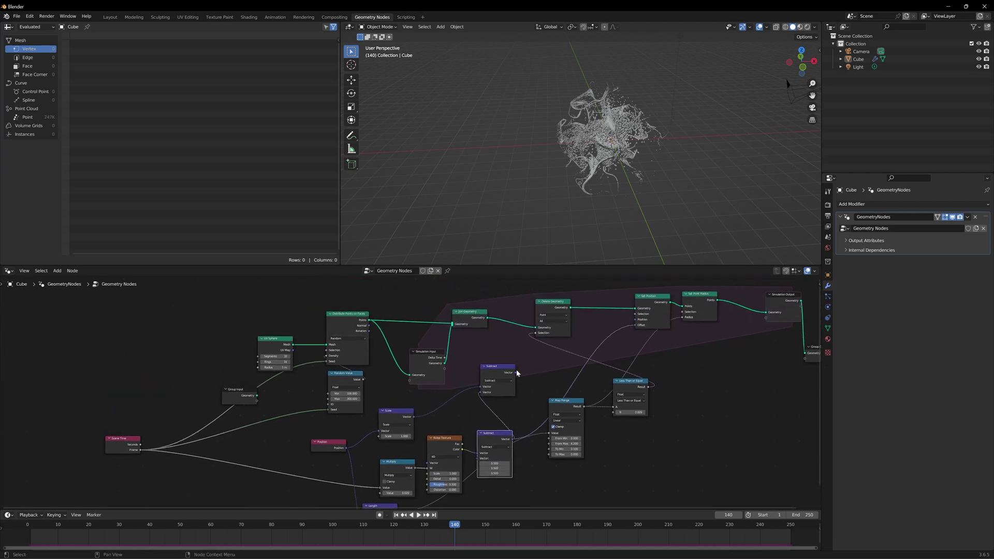
pyautogui.moveTo(516, 371); pyautogui.dragTo(635, 326)
pyautogui.scroll(1, 516, 376)
pyautogui.click(516, 379)
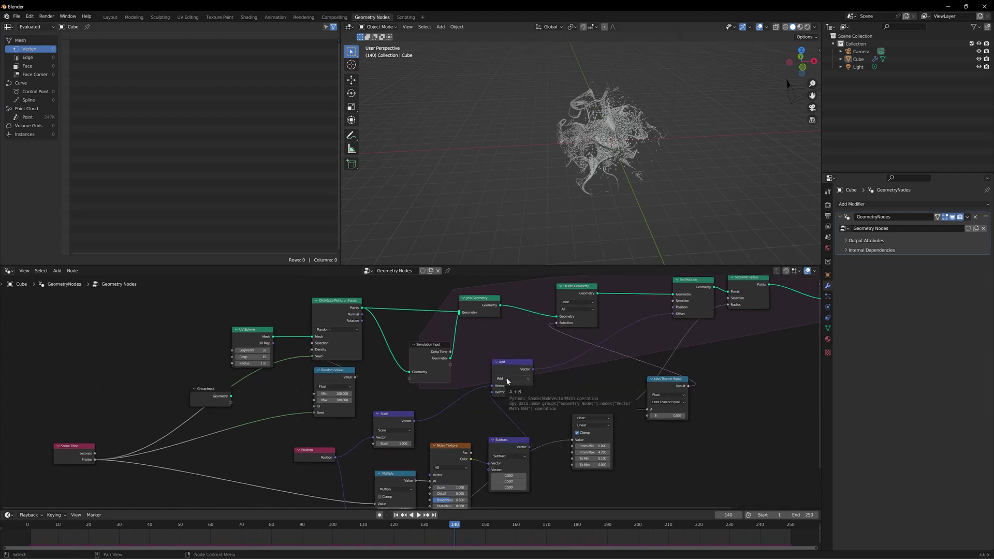
# Replay the simulation from the first frame to check the outward point motion, and pause it.
pyautogui.click(396, 515)
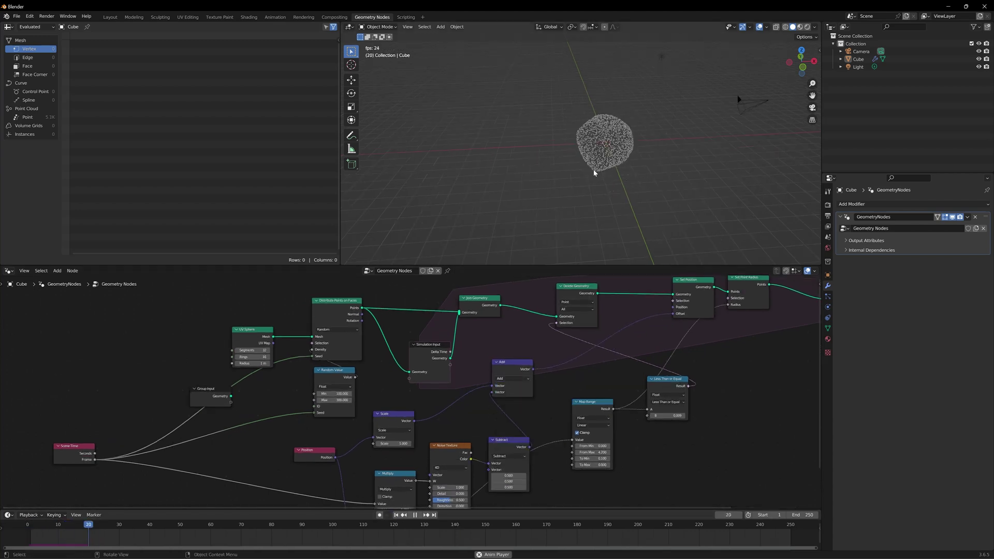
pyautogui.moveTo(595, 156)
pyautogui.mouseDown(button='middle')
pyautogui.moveTo(629, 169)
pyautogui.moveTo(583, 169)
pyautogui.mouseUp(button='middle')
pyautogui.press('space')
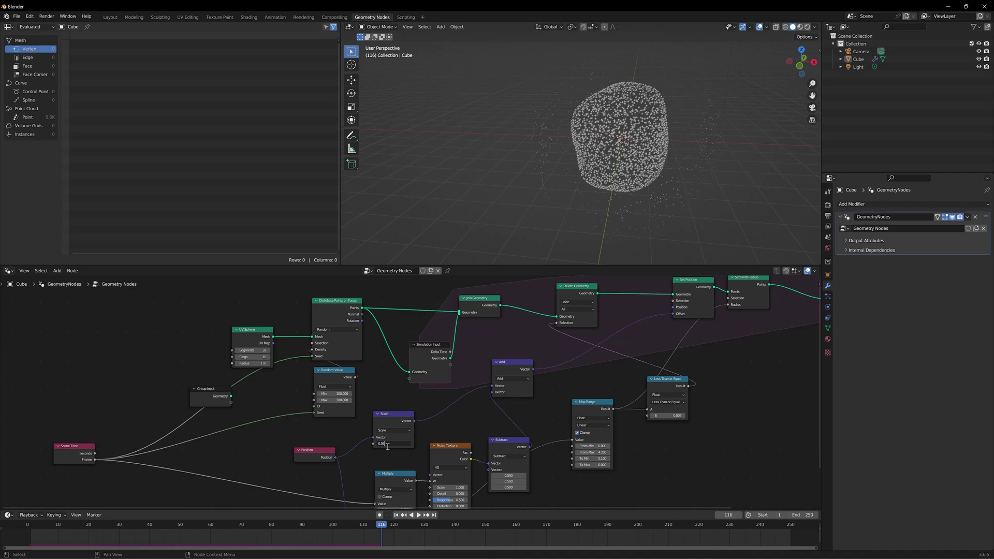
# Replay the simulation from the first frame and examine the outward motion from several angles with the position scale at 0.05.
pyautogui.click(396, 515)
pyautogui.press('space')
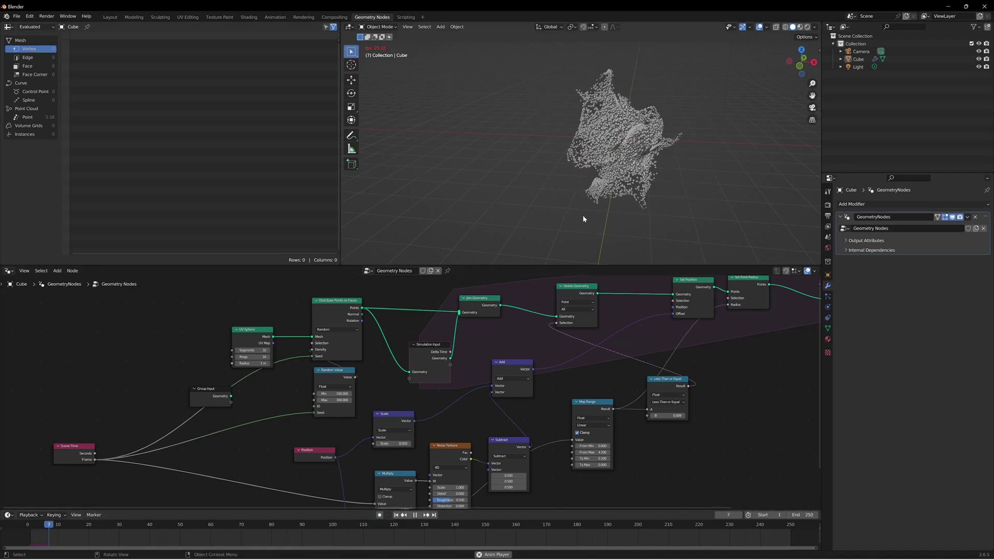
pyautogui.moveTo(583, 216); pyautogui.dragTo(610, 177, button='middle')
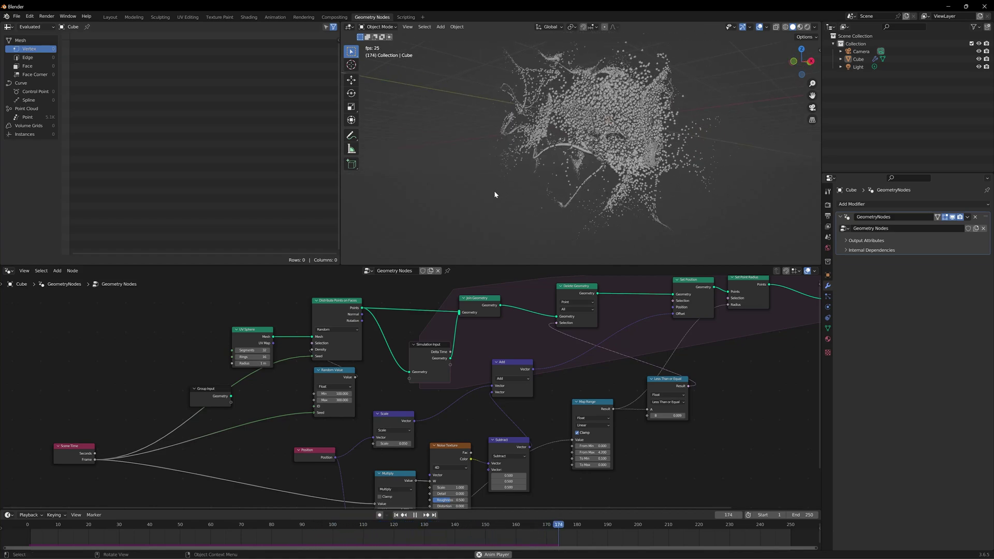
pyautogui.scroll(-4, 495, 193)
pyautogui.moveTo(495, 194); pyautogui.dragTo(560, 223, button='middle')
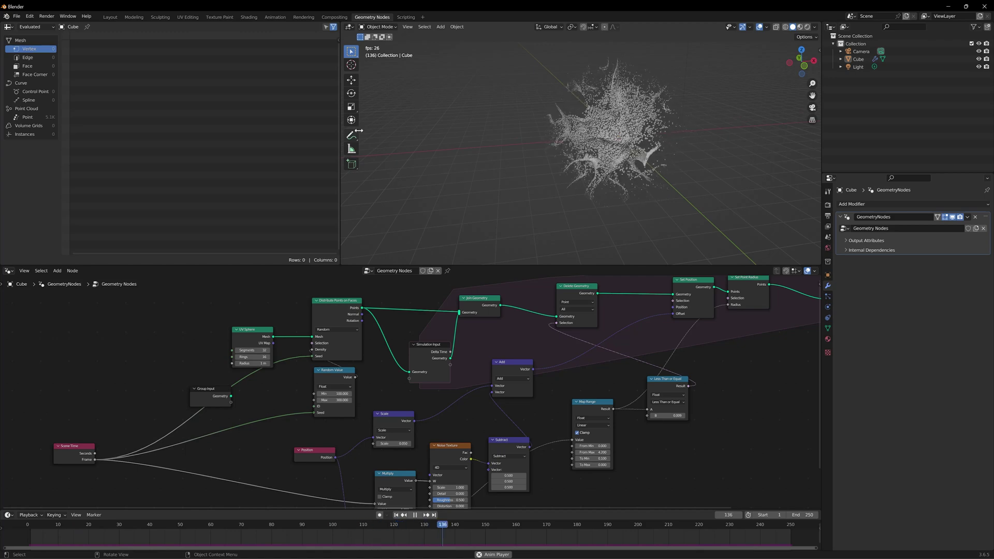
# Annotate the outer edge of the particle cloud in front view and pause the simulation.
pyautogui.moveTo(673, 81)
pyautogui.mouseDown()
pyautogui.moveTo(596, 187)
pyautogui.moveTo(681, 107)
pyautogui.moveTo(652, 77)
pyautogui.mouseUp()
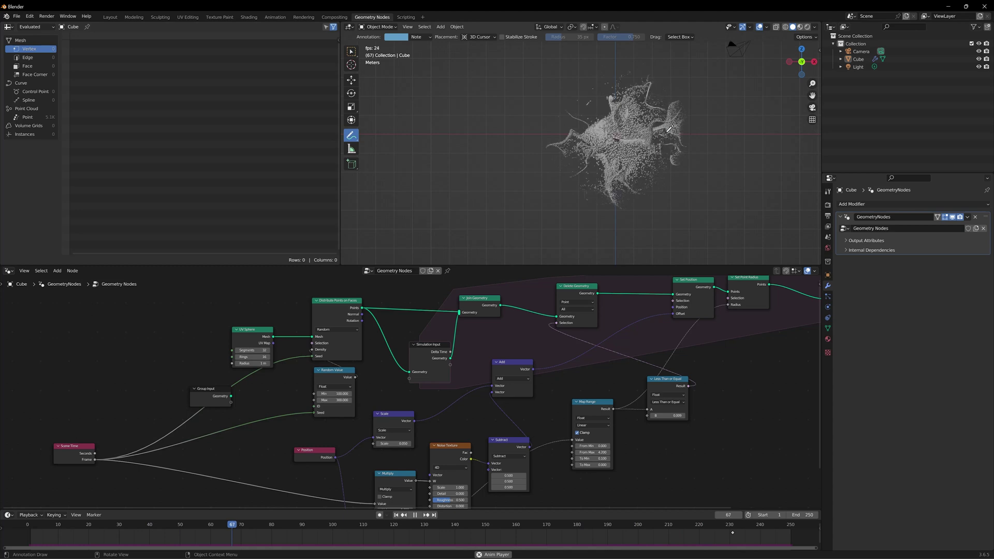
pyautogui.press('KP_1')
pyautogui.press('space')
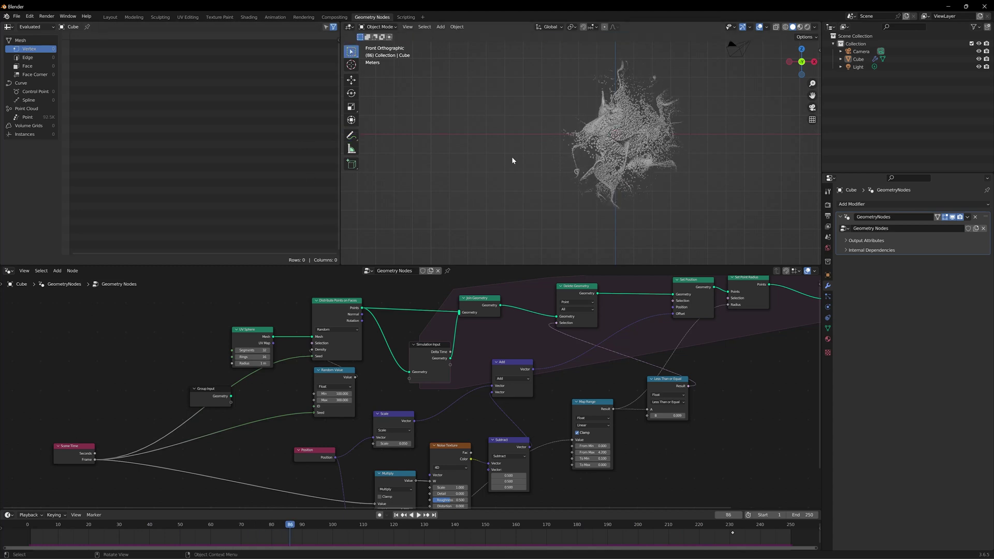
# Drive the Map Range From Max with a Random Value node, Min 5 and Max 10, seeded by the Scene Time Frame.
pyautogui.scroll(3, 621, 456)
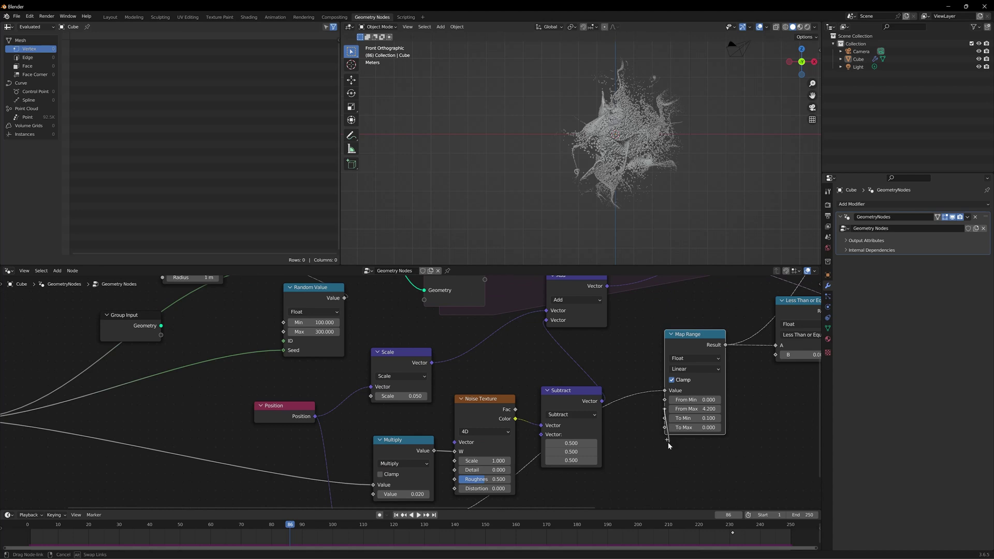
pyautogui.moveTo(634, 487); pyautogui.dragTo(629, 487)
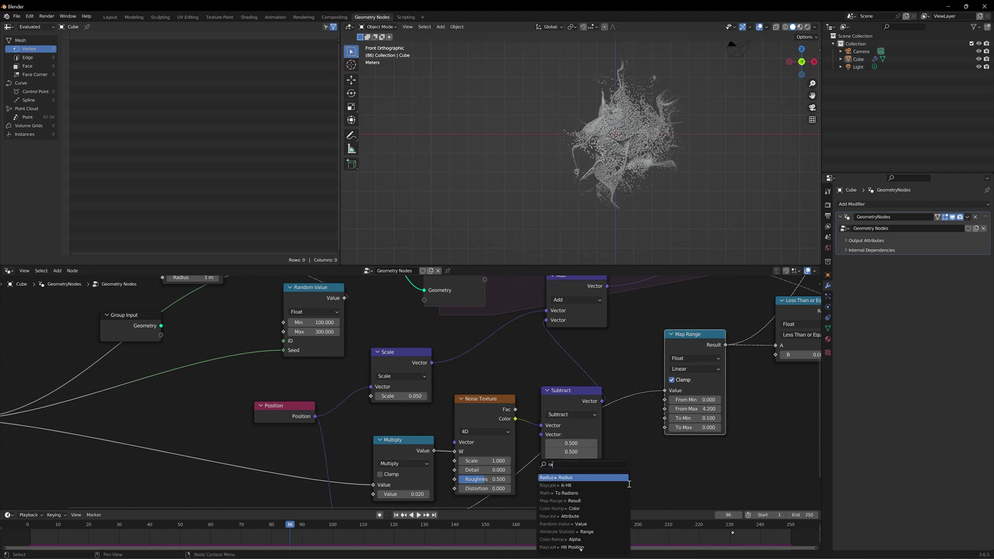
pyautogui.write('rando')
pyautogui.press('Return')
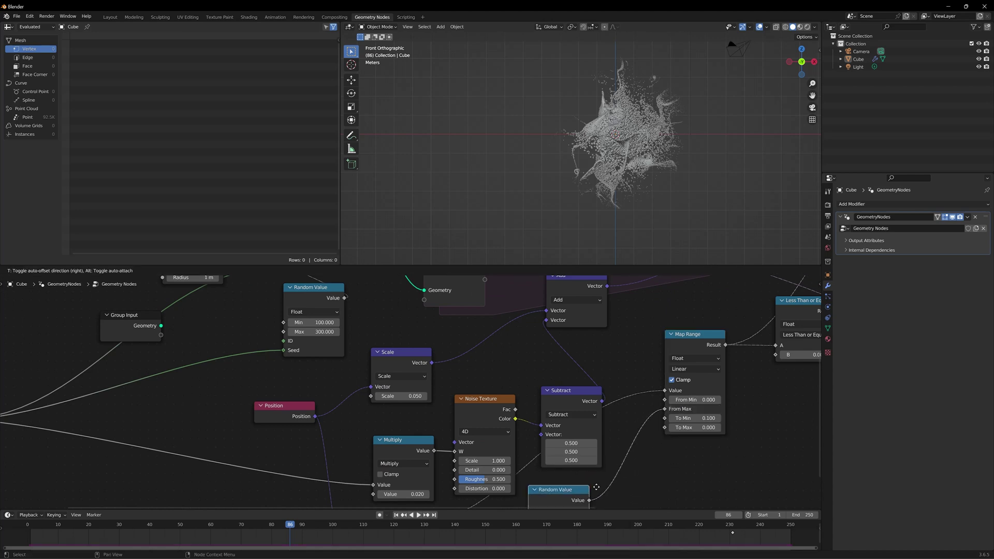
pyautogui.click(569, 430)
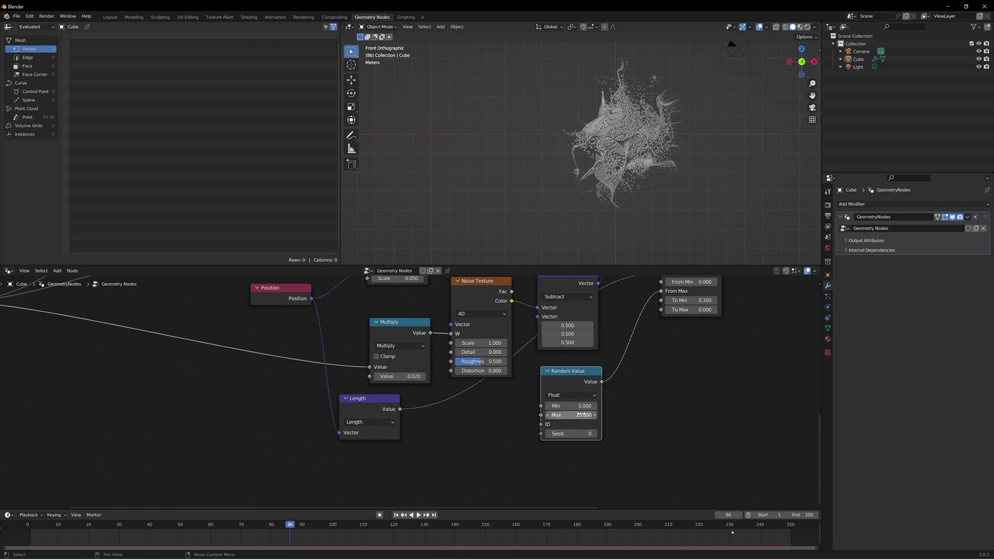
pyautogui.scroll(-2, 459, 461)
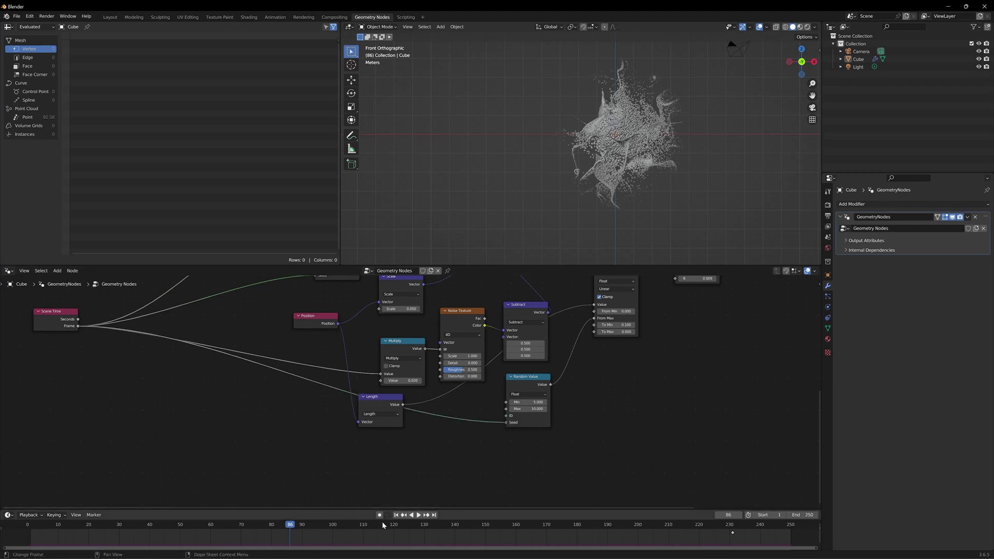
# Replay the simulation from the first frame to check the particle spread with the randomized distance limit.
pyautogui.click(396, 515)
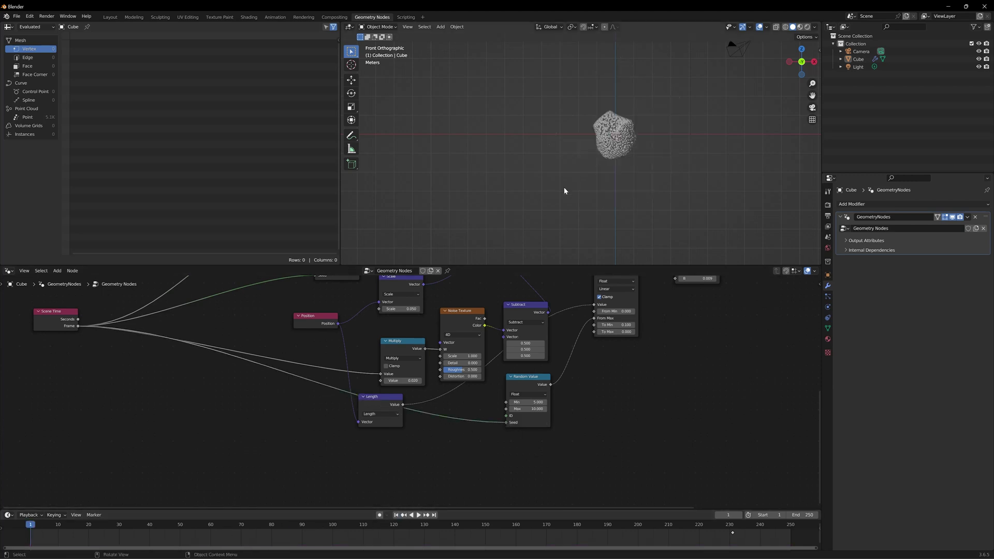
pyautogui.press('space')
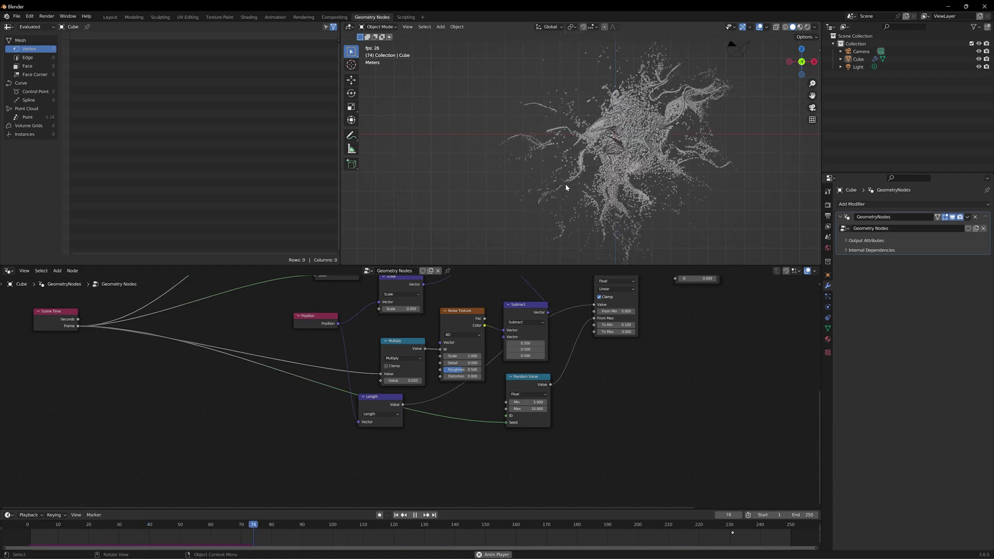
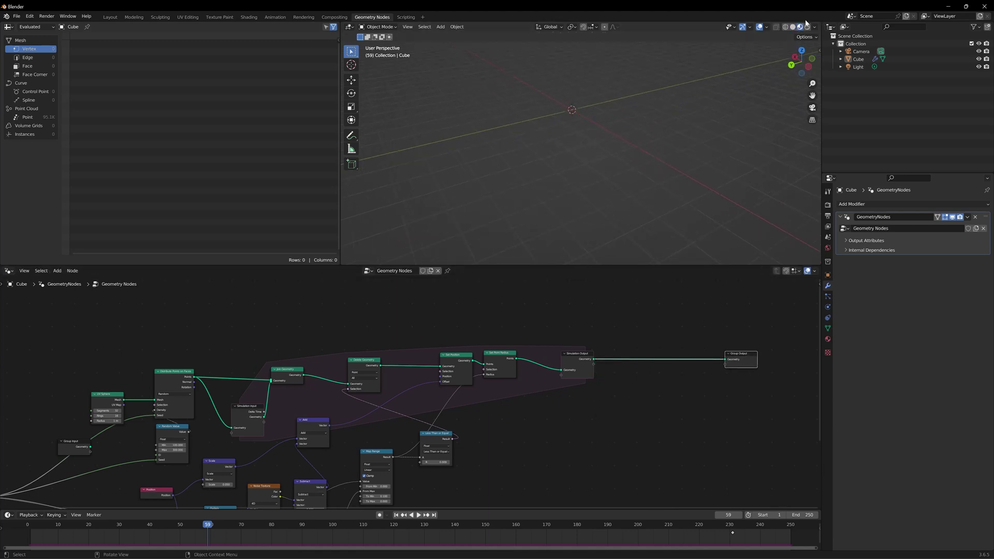
pyautogui.scroll(-3, 612, 192)
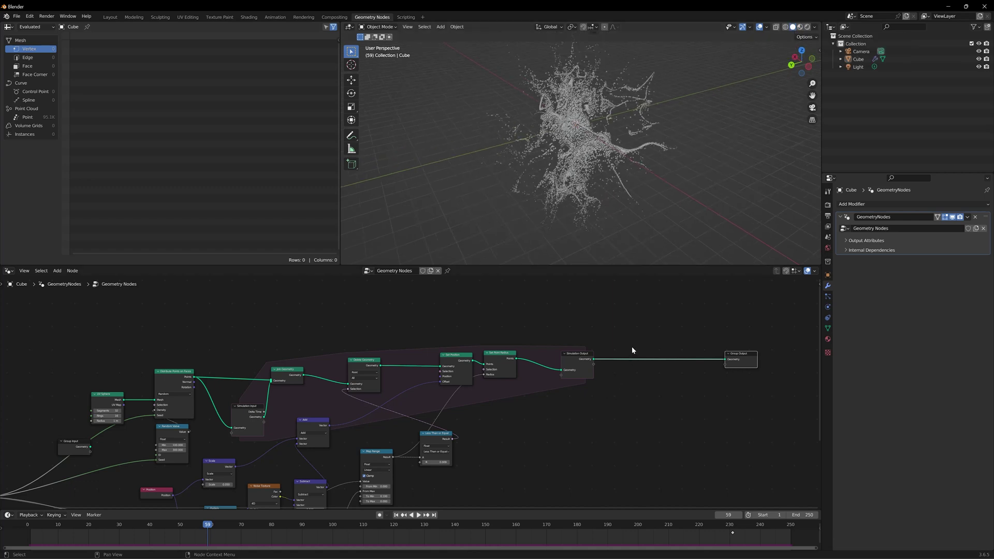
# Add an Instance on Points node fed by the Simulation Output geometry and connect its Instances to the Group Output.
pyautogui.moveTo(633, 332); pyautogui.dragTo(606, 330, button='middle')
pyautogui.scroll(9, 592, 382)
pyautogui.moveTo(709, 384); pyautogui.dragTo(486, 362, button='middle')
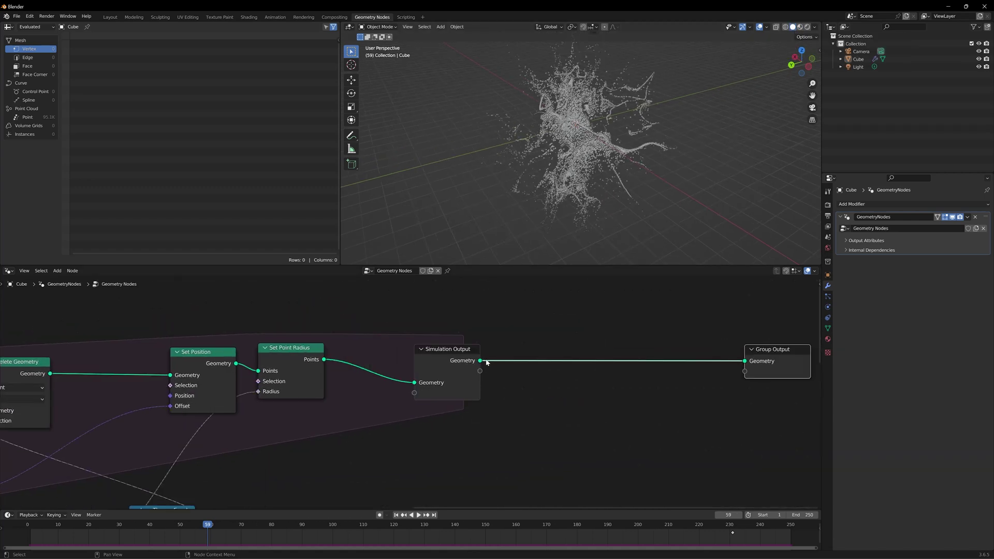
pyautogui.moveTo(480, 361); pyautogui.dragTo(564, 421)
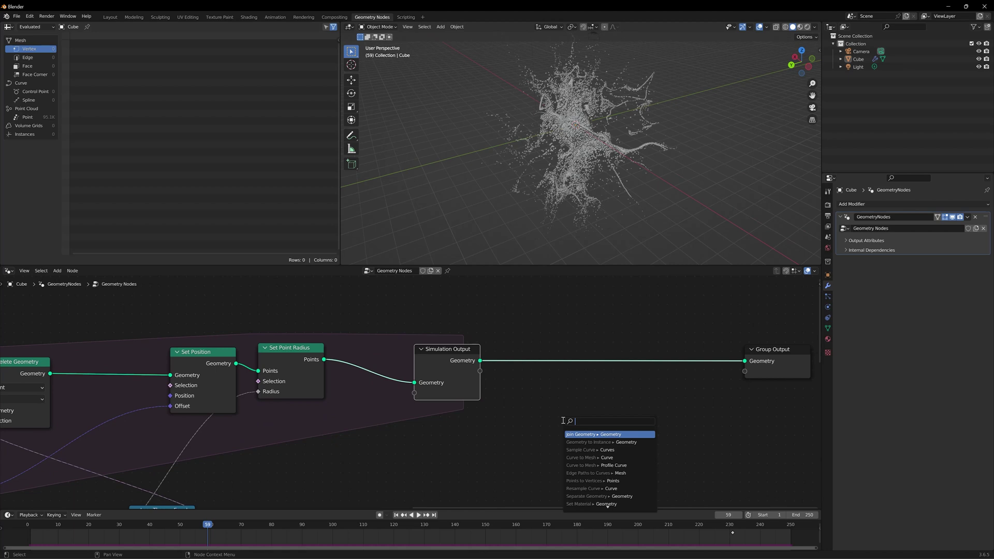
pyautogui.write('Instance')
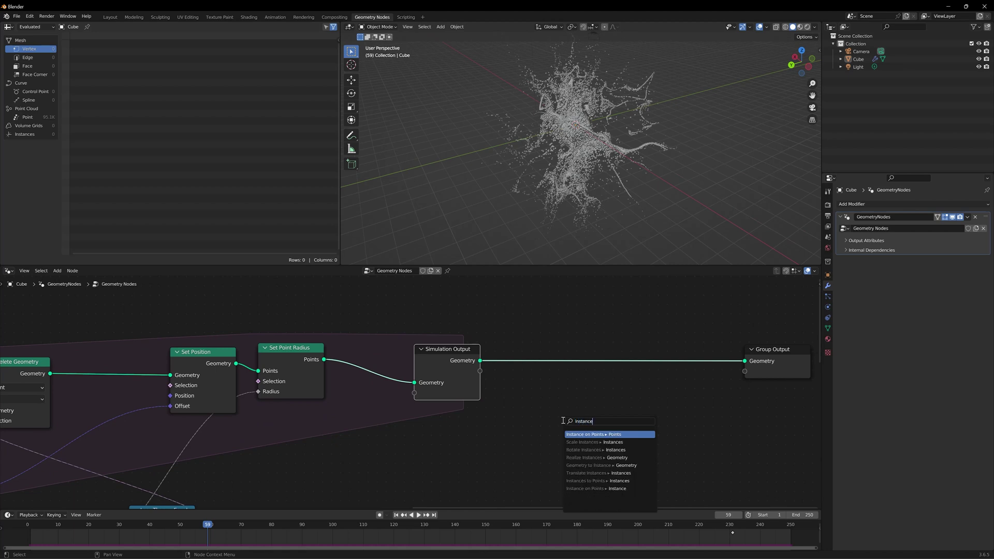
pyautogui.press('Return')
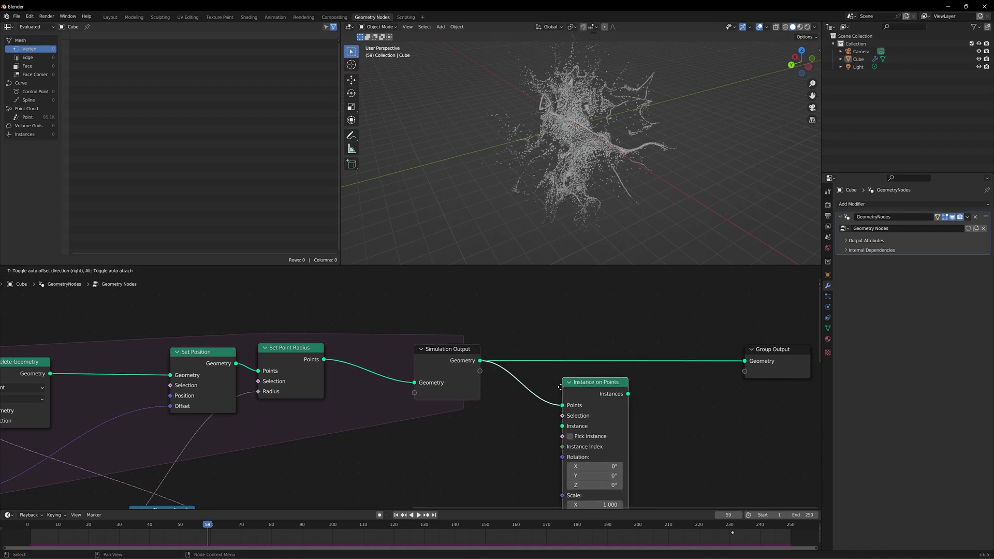
pyautogui.click(561, 387)
pyautogui.moveTo(627, 394); pyautogui.dragTo(745, 361)
pyautogui.click(711, 417)
# Add a UV Sphere mesh node and connect it to the Instance input of Instance on Points.
pyautogui.moveTo(677, 425); pyautogui.dragTo(751, 366, button='middle')
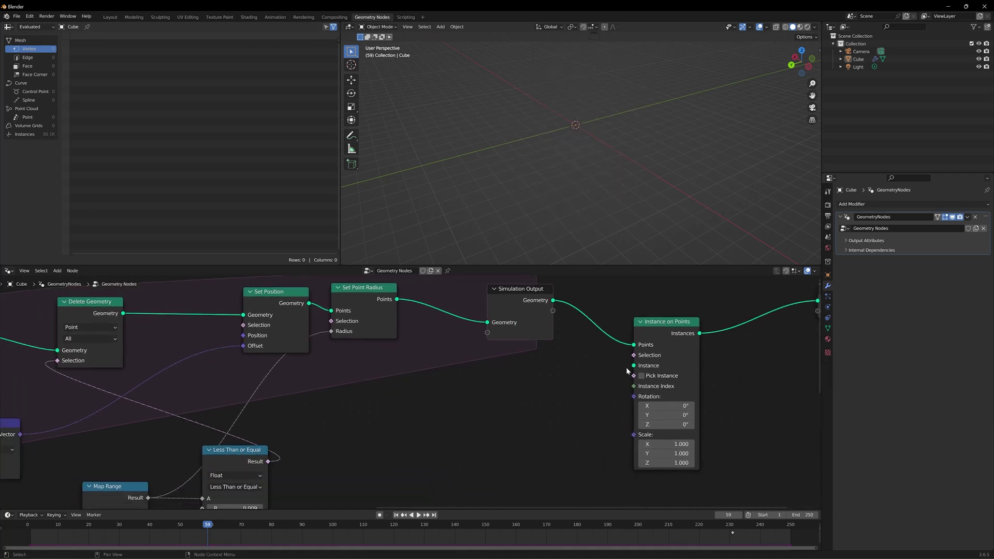
pyautogui.moveTo(634, 366); pyautogui.dragTo(530, 438)
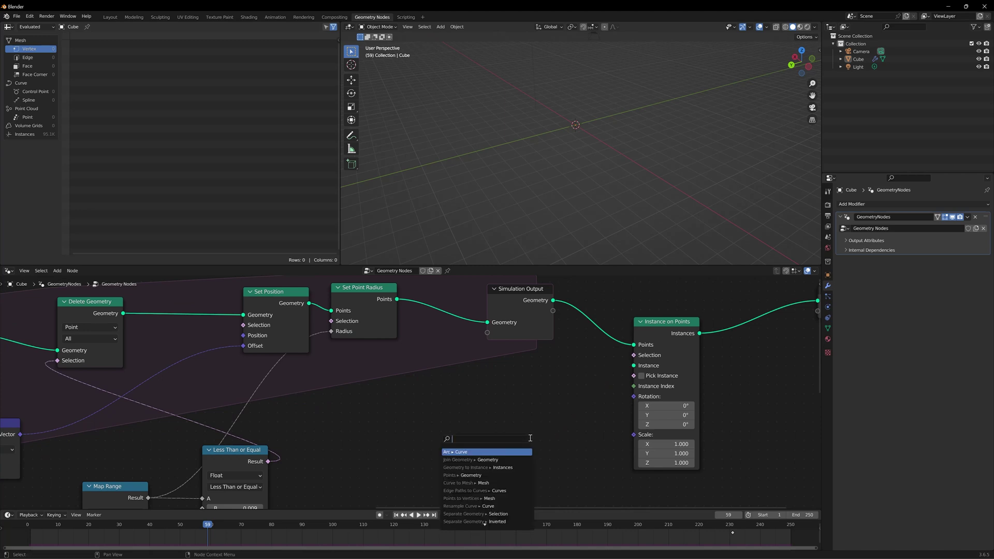
pyautogui.write('u')
pyautogui.press('Return')
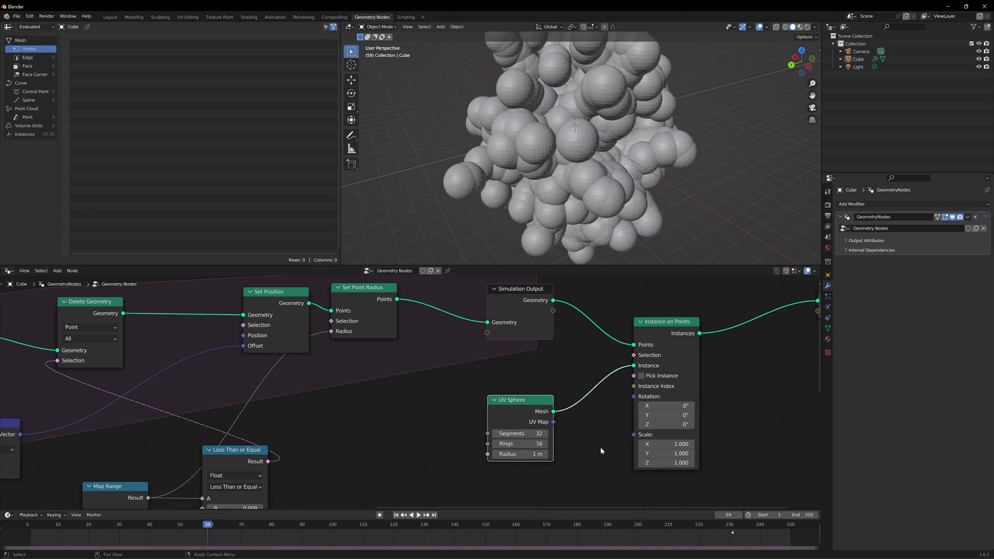
pyautogui.scroll(-2, 601, 447)
pyautogui.moveTo(603, 144); pyautogui.dragTo(574, 155, button='middle')
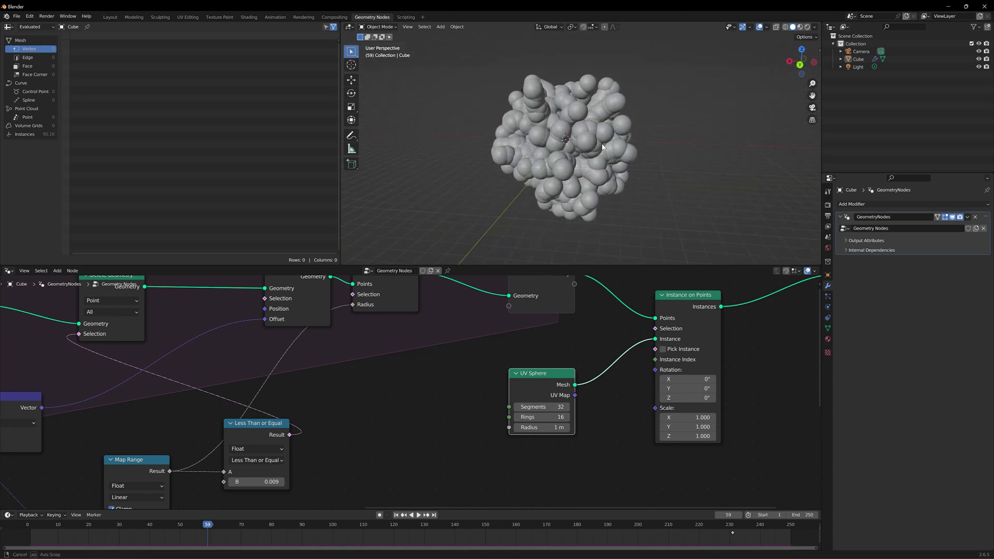
pyautogui.scroll(-1, 468, 403)
pyautogui.scroll(-1, 468, 404)
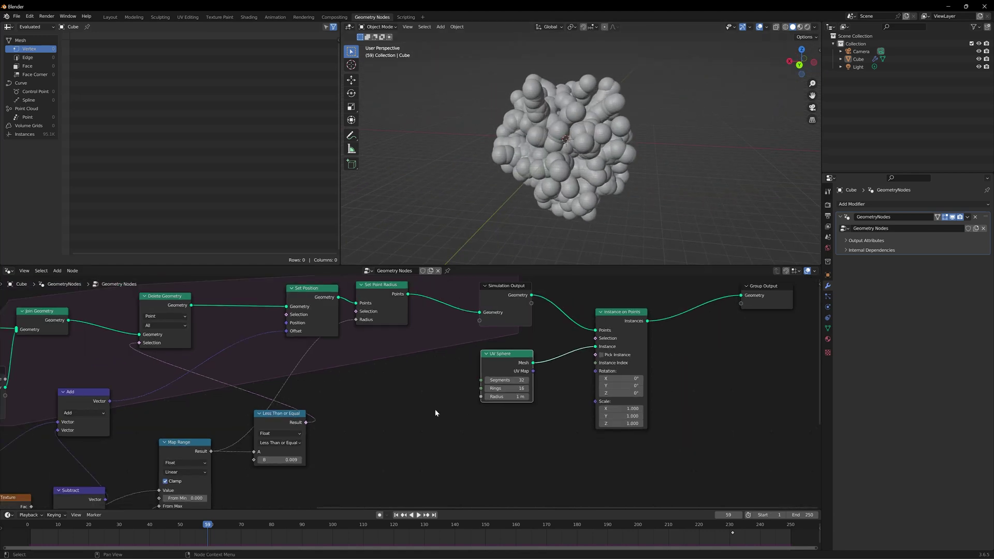
# Add a Radius node beside the instanced UV Sphere and connect it to the Scale of Instance on Points.
pyautogui.moveTo(380, 312)
pyautogui.click(459, 426)
pyautogui.hotkey('shift', 'a')
pyautogui.click(457, 404)
pyautogui.write('radi')
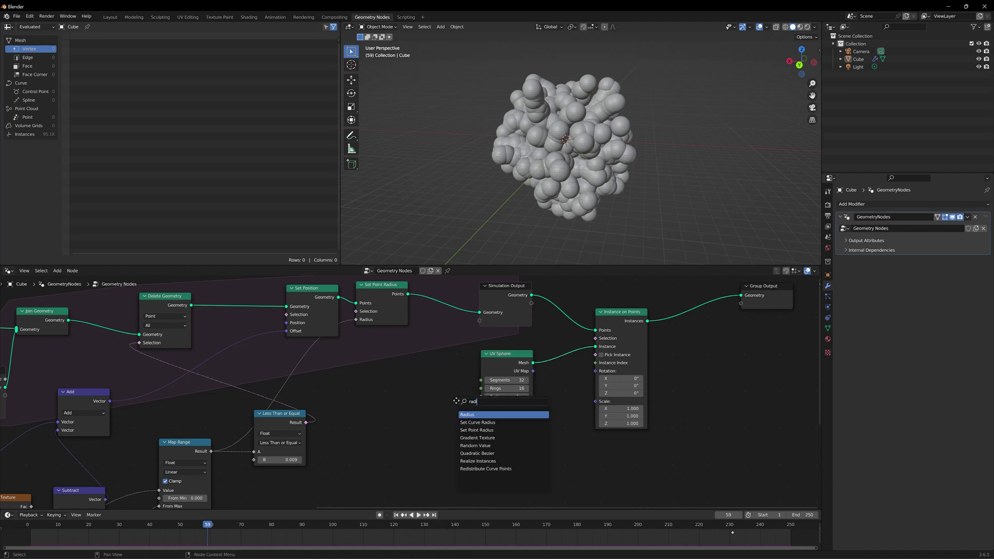
pyautogui.press('Return')
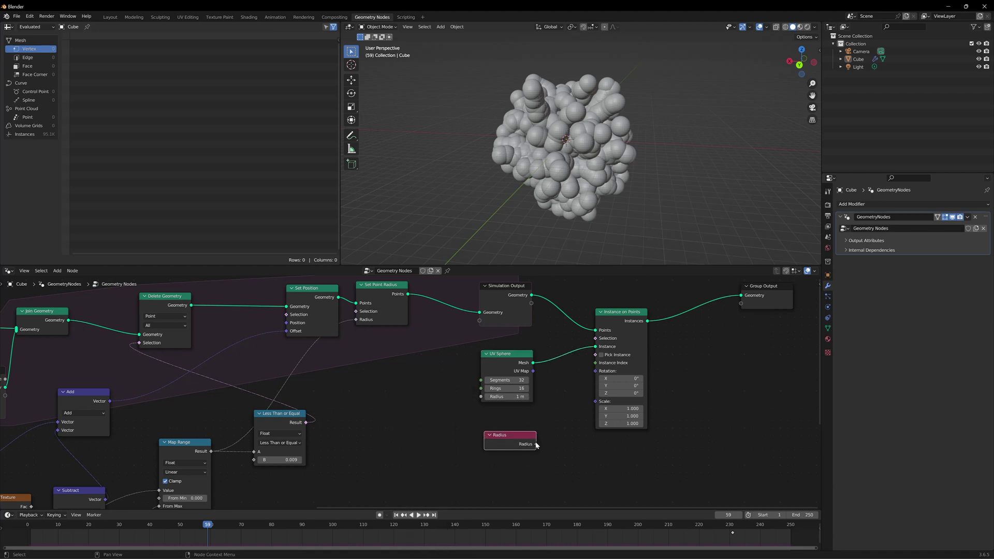
pyautogui.moveTo(537, 444); pyautogui.dragTo(596, 401)
# Reduce the instanced UV Sphere to 3 segments and 3 rings.
pyautogui.moveTo(580, 238); pyautogui.dragTo(551, 165, button='middle')
pyautogui.scroll(9, 601, 168)
pyautogui.scroll(-6, 601, 168)
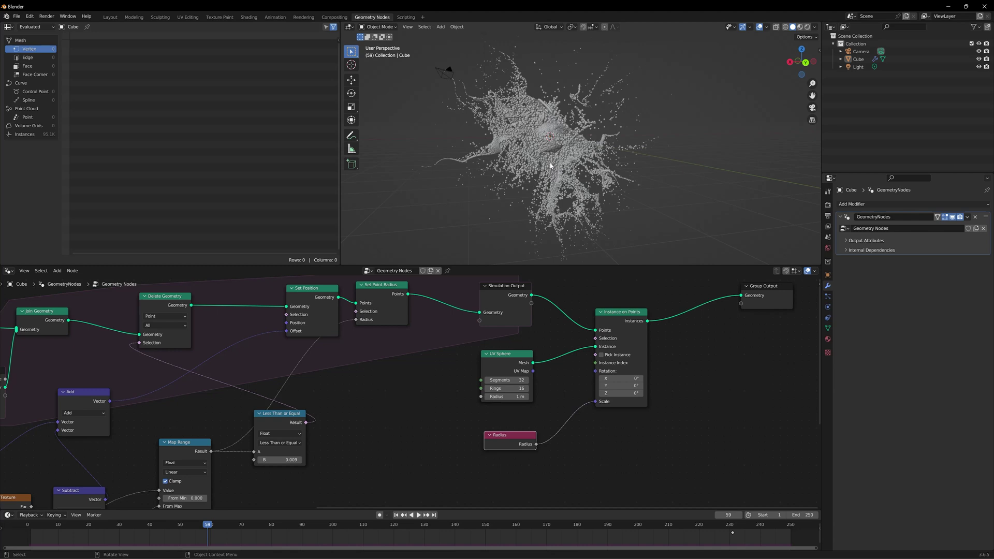
pyautogui.scroll(4, 576, 151)
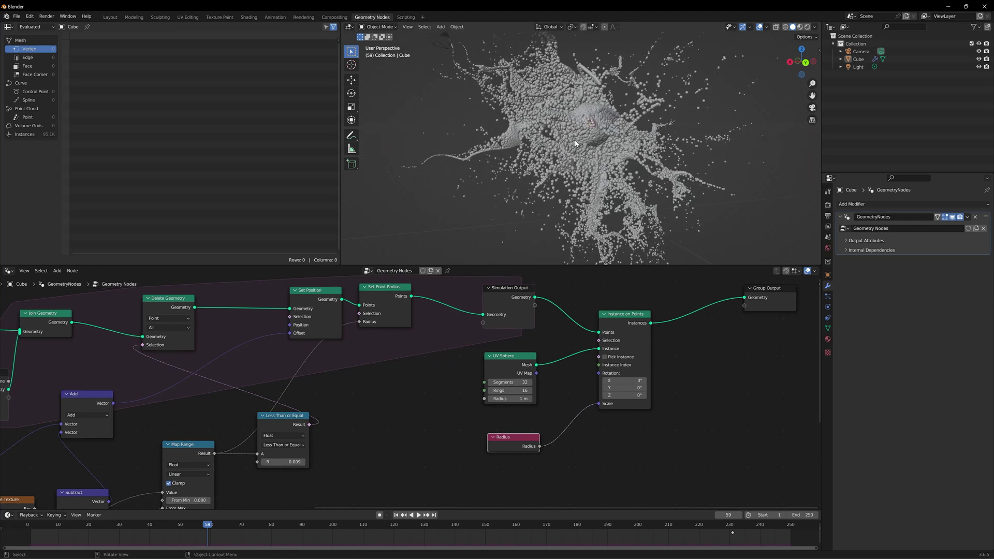
pyautogui.scroll(8, 572, 186)
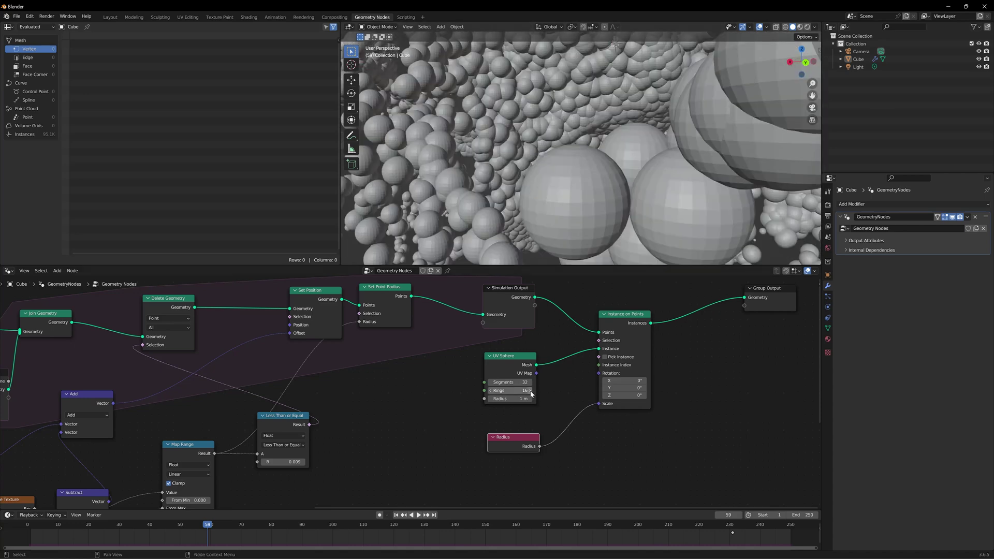
pyautogui.moveTo(520, 384); pyautogui.dragTo(481, 391)
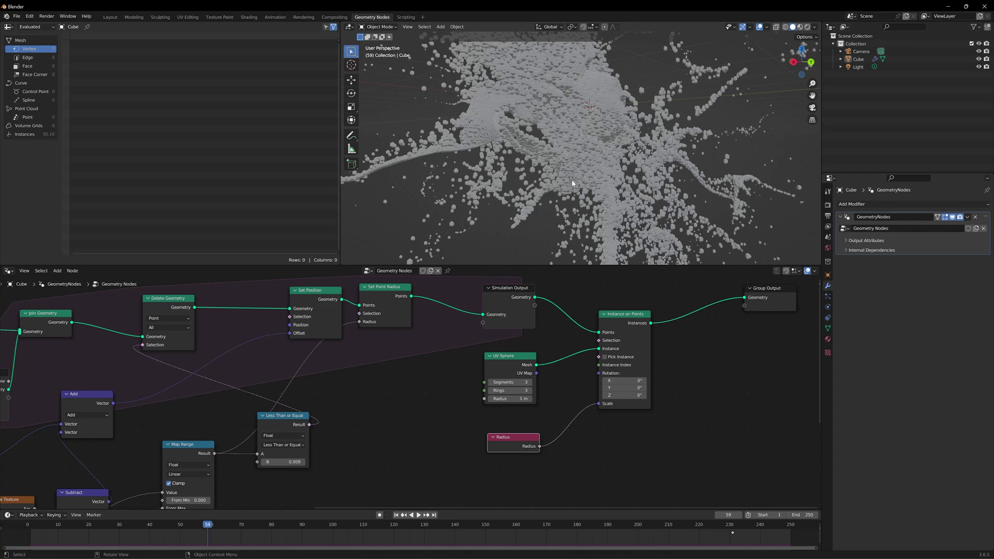
# Try a radius of 0.5 m on the instanced UV Sphere.
pyautogui.scroll(1, 561, 372)
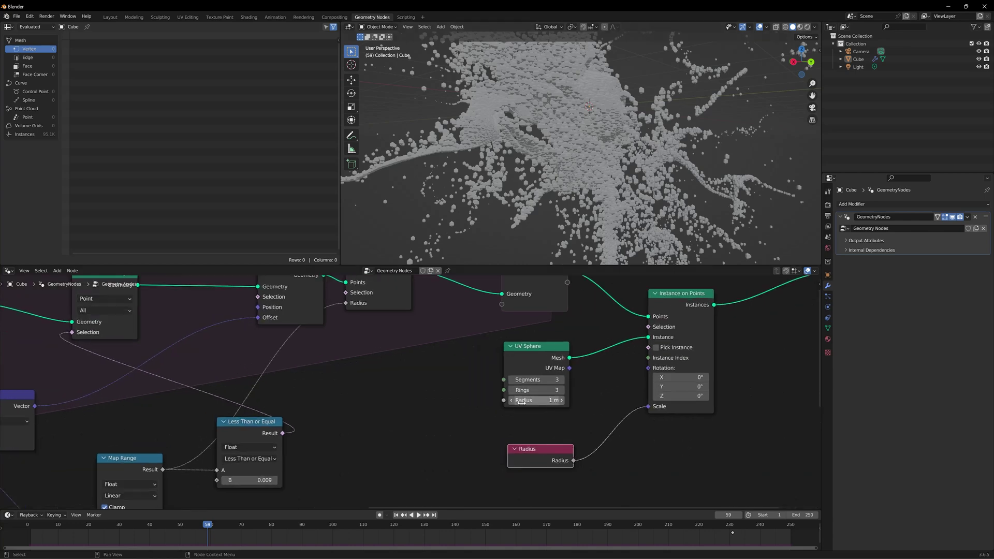
pyautogui.scroll(-1, 465, 402)
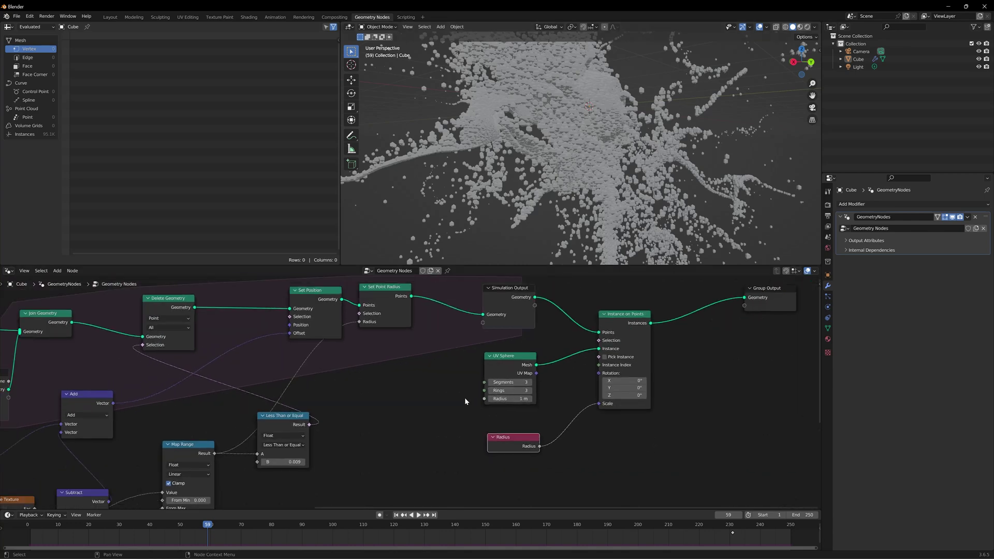
pyautogui.scroll(1, 465, 401)
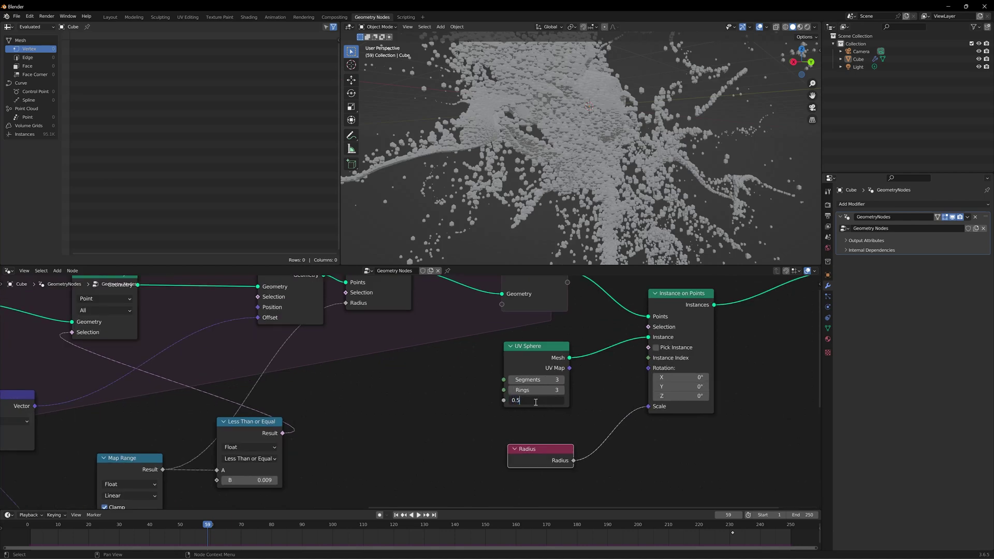
pyautogui.press('Return')
pyautogui.scroll(4, 502, 218)
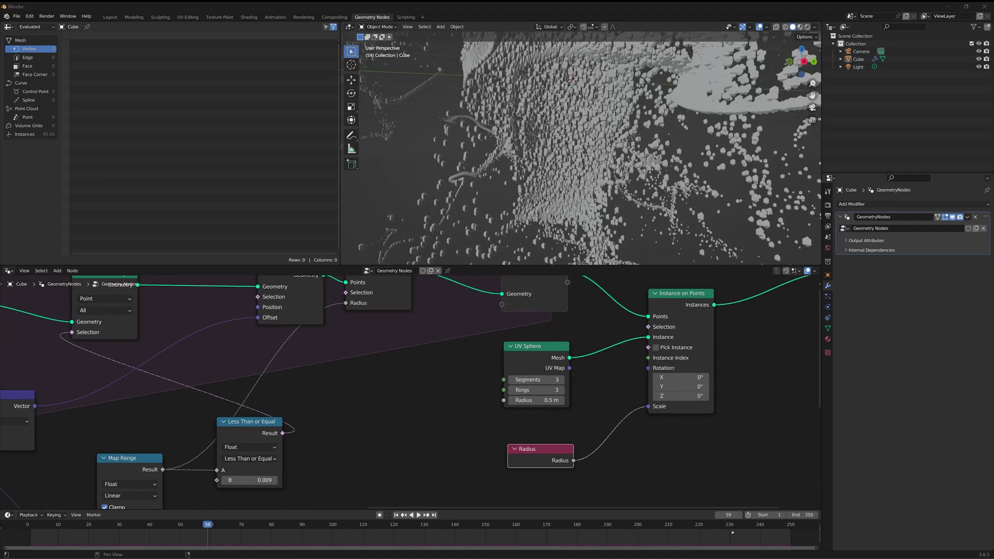
# Set the instanced UV Sphere's radius to 0.9 m.
pyautogui.click(541, 401)
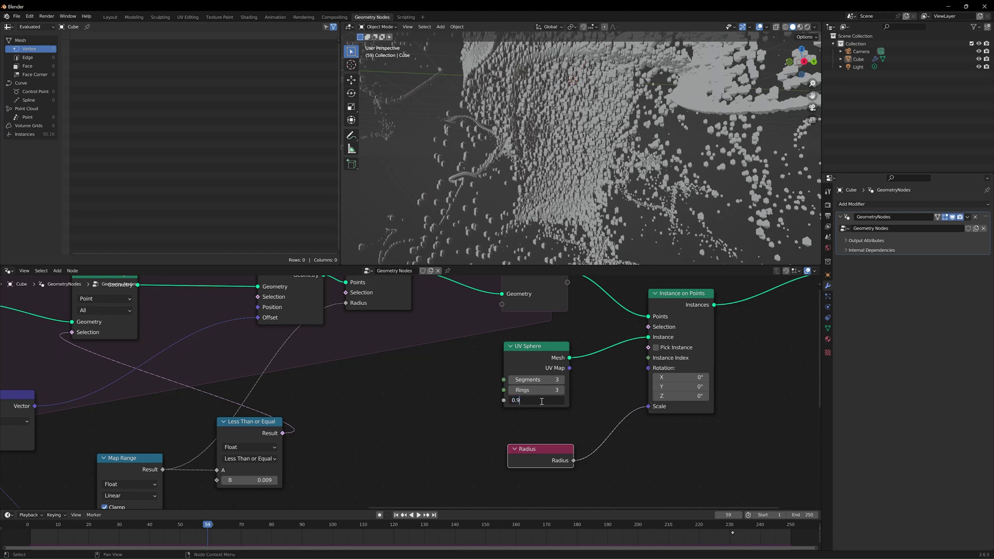
pyautogui.write('0.9')
pyautogui.press('Return')
pyautogui.scroll(-5, 618, 195)
pyautogui.moveTo(632, 191); pyautogui.dragTo(512, 233, button='middle')
# Randomize the instances' Rotation with a vector Random Value node whose Max is 6.283 on all three axes.
pyautogui.moveTo(430, 421); pyautogui.dragTo(462, 432, button='middle')
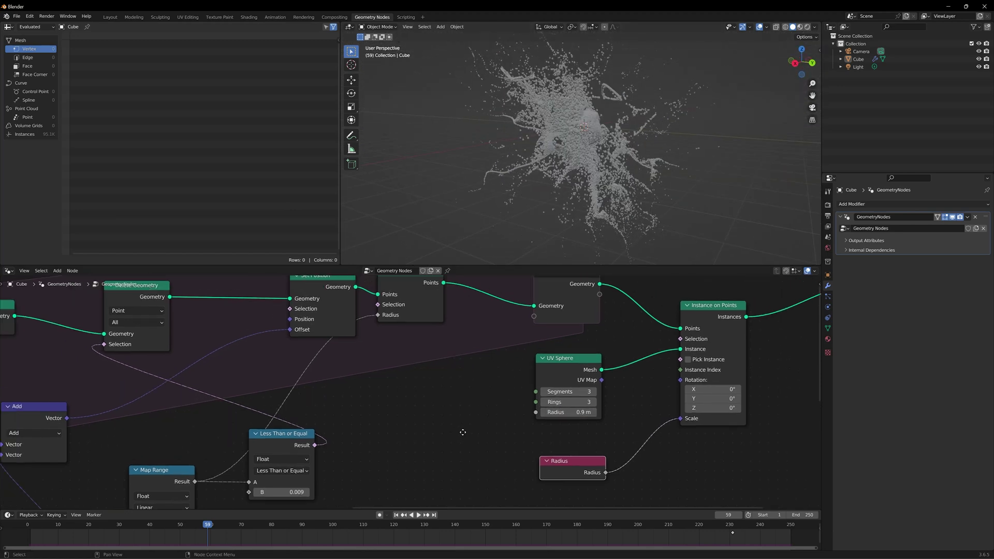
pyautogui.scroll(-2, 463, 433)
pyautogui.scroll(8, 538, 153)
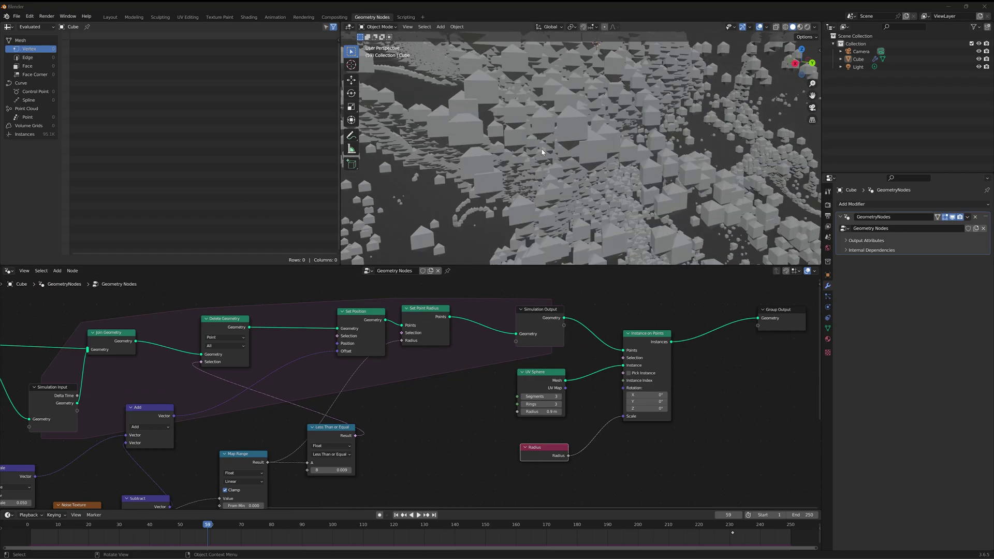
pyautogui.moveTo(547, 150); pyautogui.dragTo(513, 151, button='middle')
pyautogui.moveTo(720, 453); pyautogui.dragTo(648, 414, button='middle')
pyautogui.moveTo(551, 378); pyautogui.dragTo(553, 433)
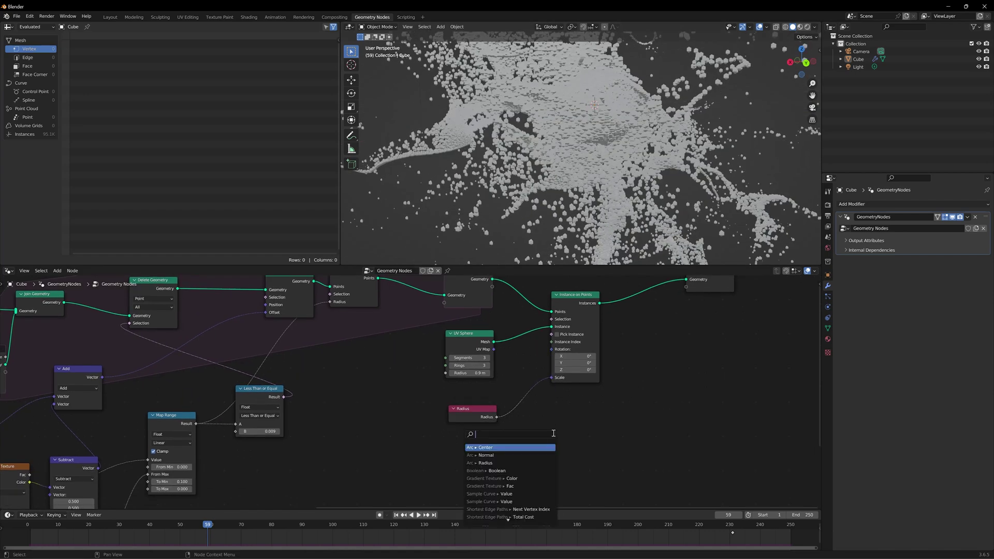
pyautogui.write('random')
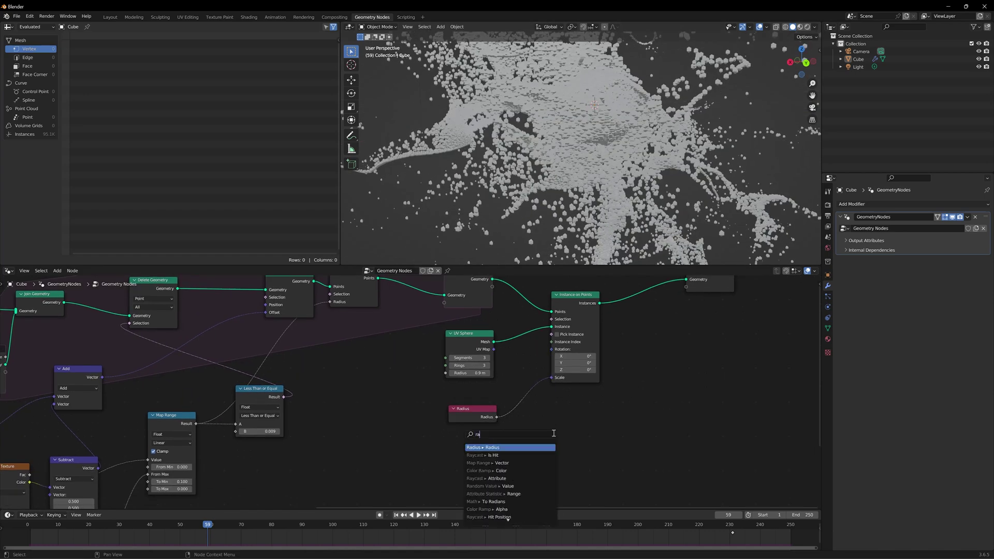
pyautogui.press('Return')
pyautogui.click(601, 377)
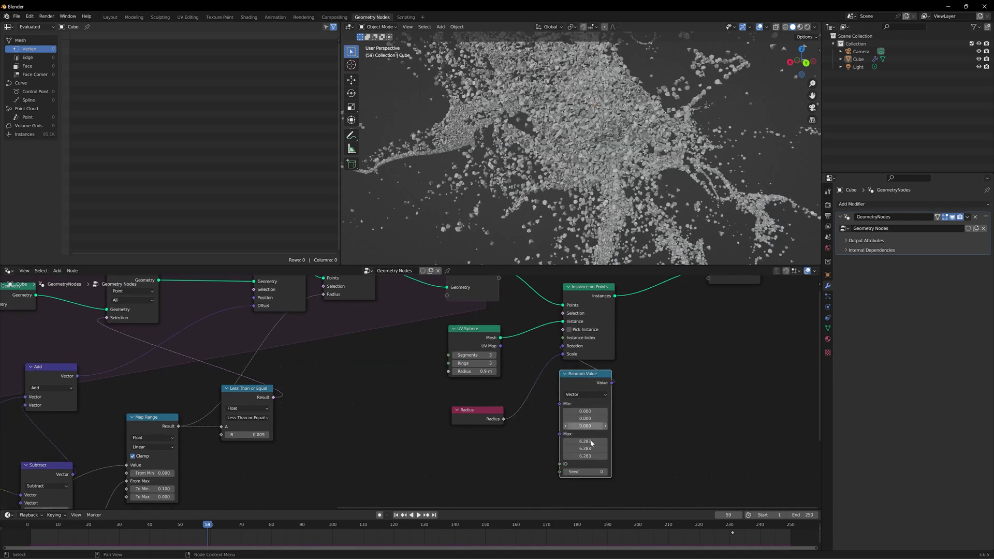
pyautogui.moveTo(645, 469); pyautogui.dragTo(607, 428, button='middle')
pyautogui.scroll(4, 608, 427)
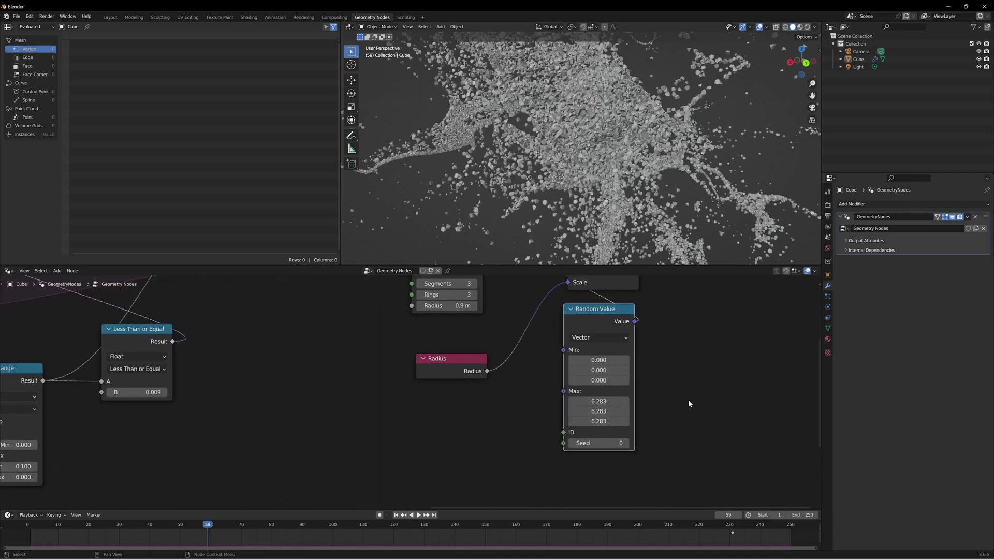
# Duplicate the Scene Time node and place the copy beside the vector Random Value node that drives the instances' rotation.
pyautogui.scroll(-4, 554, 184)
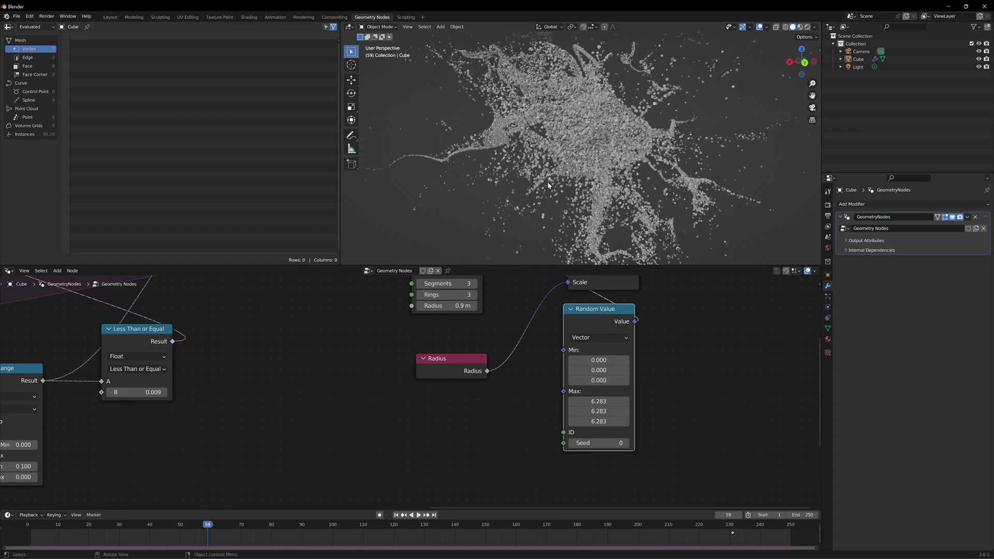
pyautogui.scroll(-12, 585, 346)
pyautogui.click(46, 388)
pyautogui.hotkey('shift', 'd')
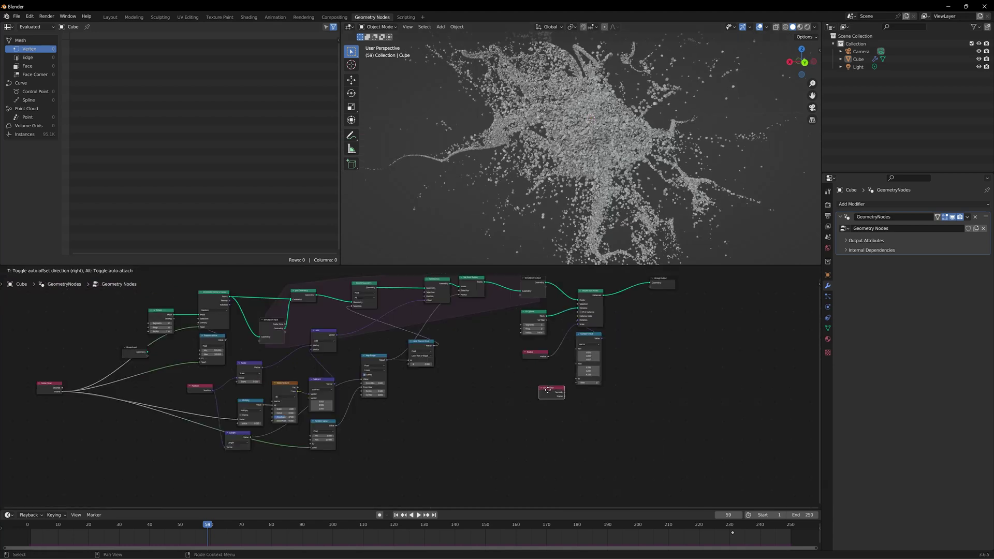
pyautogui.click(561, 406)
pyautogui.moveTo(563, 409); pyautogui.dragTo(619, 412, button='middle')
pyautogui.scroll(3, 620, 413)
pyautogui.scroll(3, 517, 424)
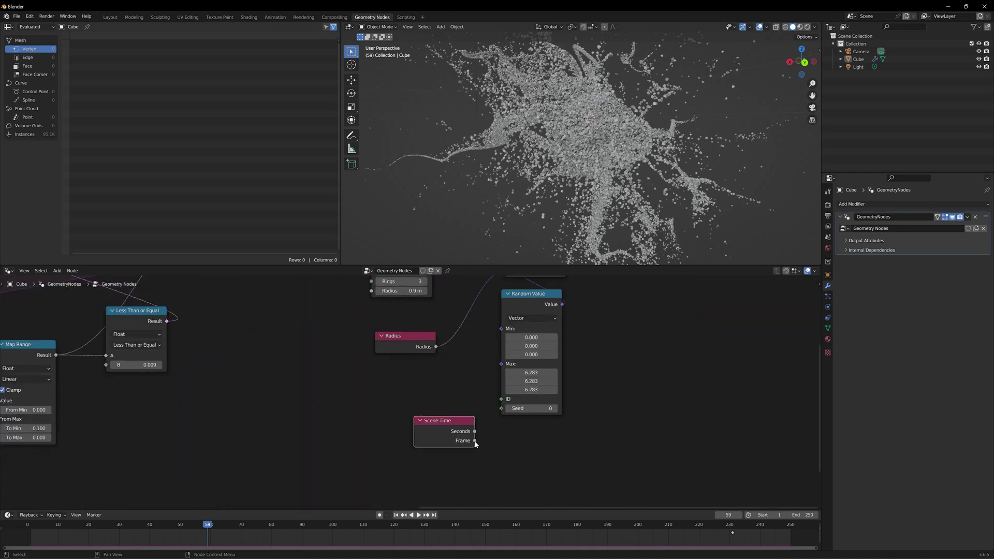
# Drive the rotation Random Value node's Seed with the Seconds output of the duplicated Scene Time node.
pyautogui.moveTo(475, 441); pyautogui.dragTo(505, 409)
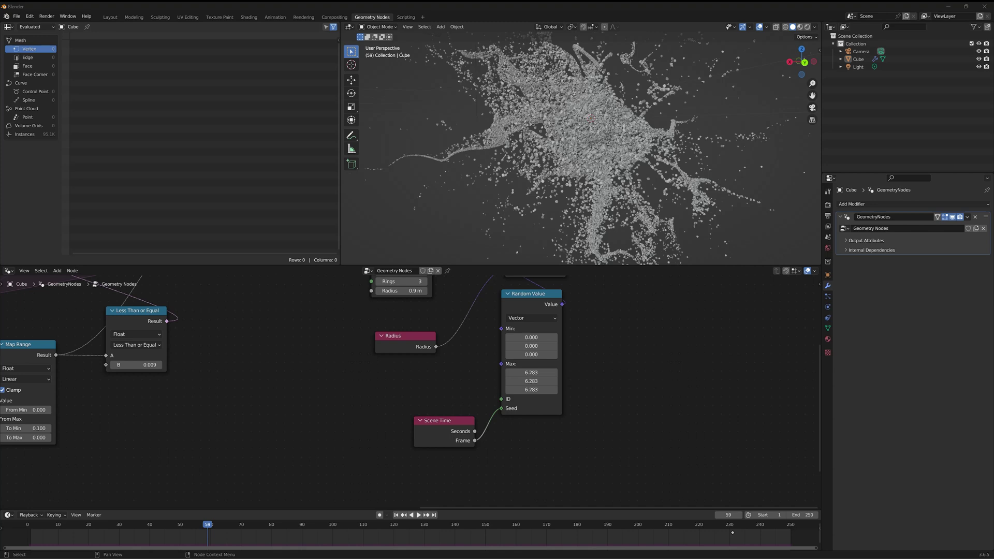
pyautogui.scroll(4, 410, 394)
pyautogui.moveTo(499, 446); pyautogui.dragTo(537, 414)
pyautogui.scroll(-5, 595, 398)
pyautogui.moveTo(678, 369); pyautogui.dragTo(565, 434, button='middle')
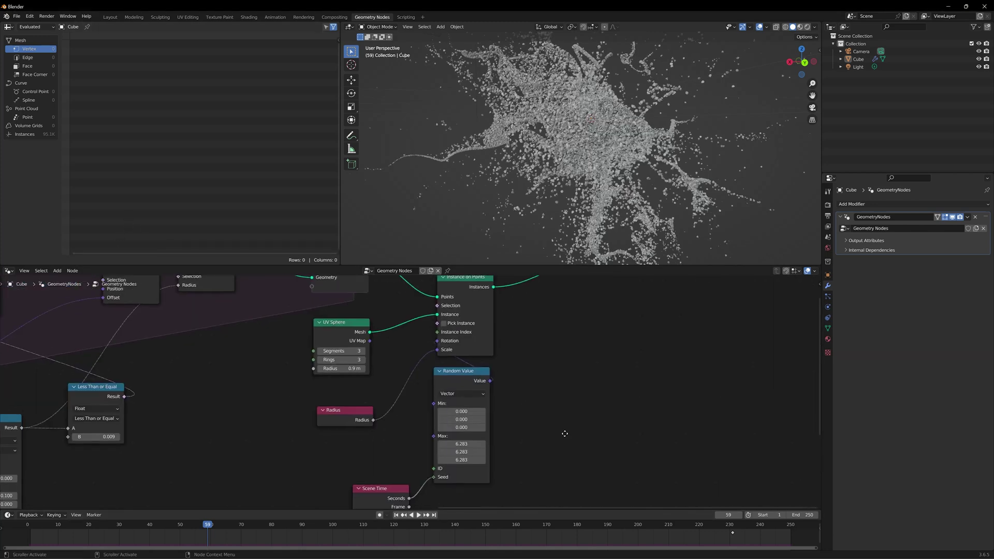
# Insert a Scale Instances node between Instance on Points and Group Output.
pyautogui.scroll(-3, 565, 434)
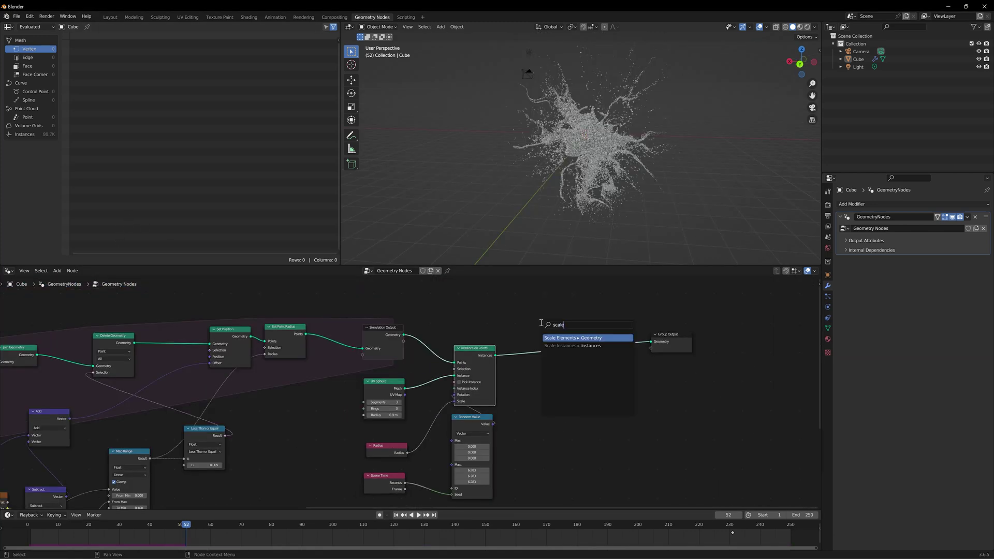
pyautogui.click(574, 345)
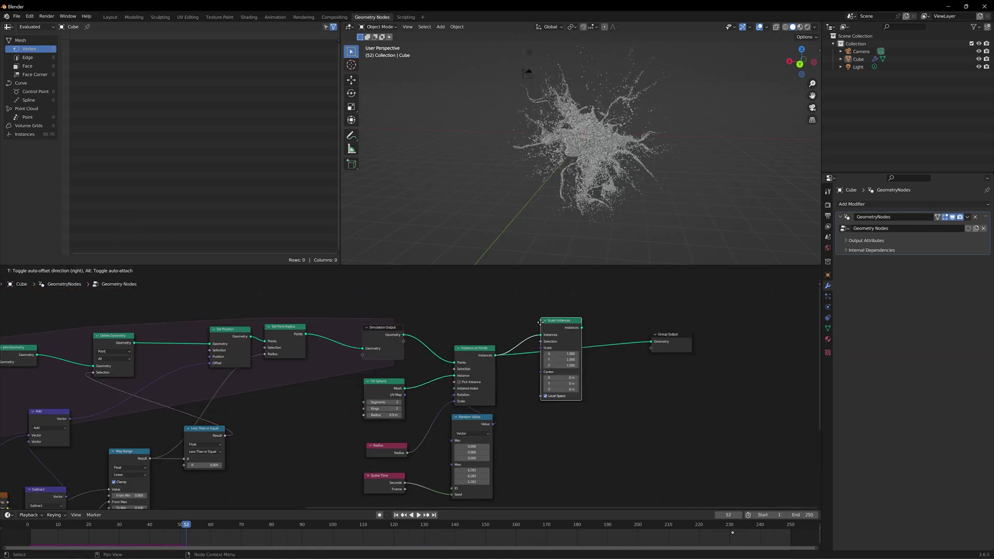
pyautogui.click(574, 324)
pyautogui.moveTo(582, 327); pyautogui.dragTo(652, 342)
pyautogui.scroll(3, 625, 398)
# Duplicate the Random Value node, change its type to Float, and connect it to the Scale of Scale Instances.
pyautogui.click(580, 336)
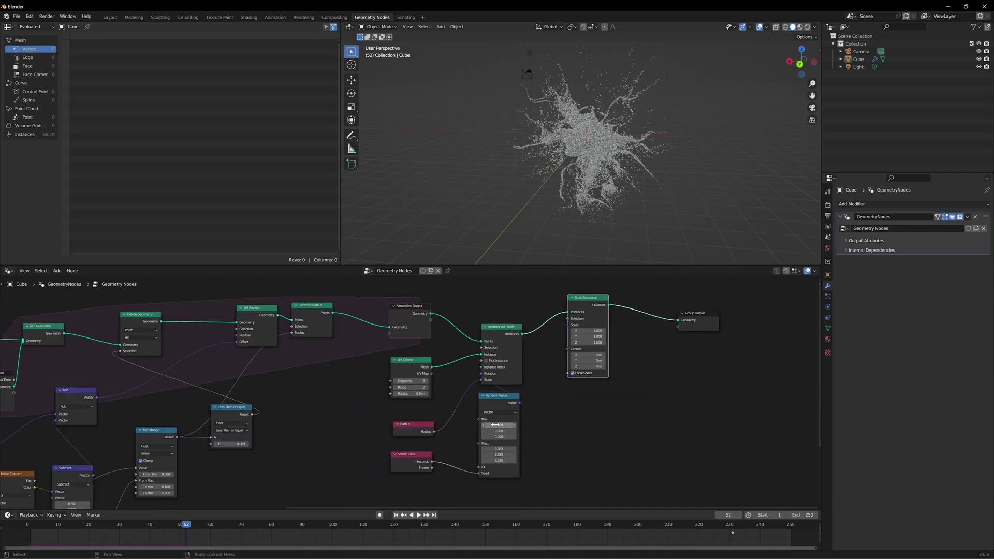
pyautogui.click(509, 398)
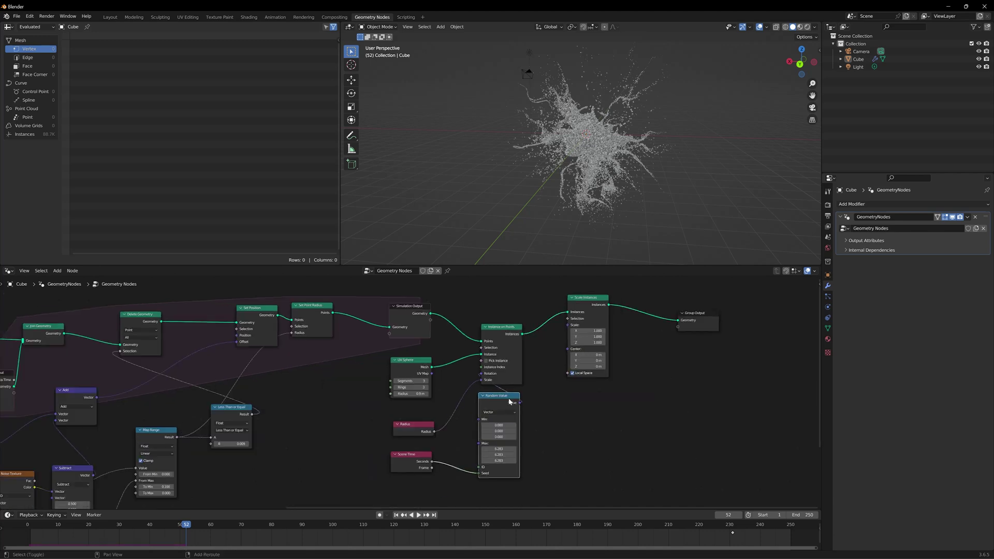
pyautogui.hotkey('shift', 'd')
pyautogui.click(596, 403)
pyautogui.click(584, 413)
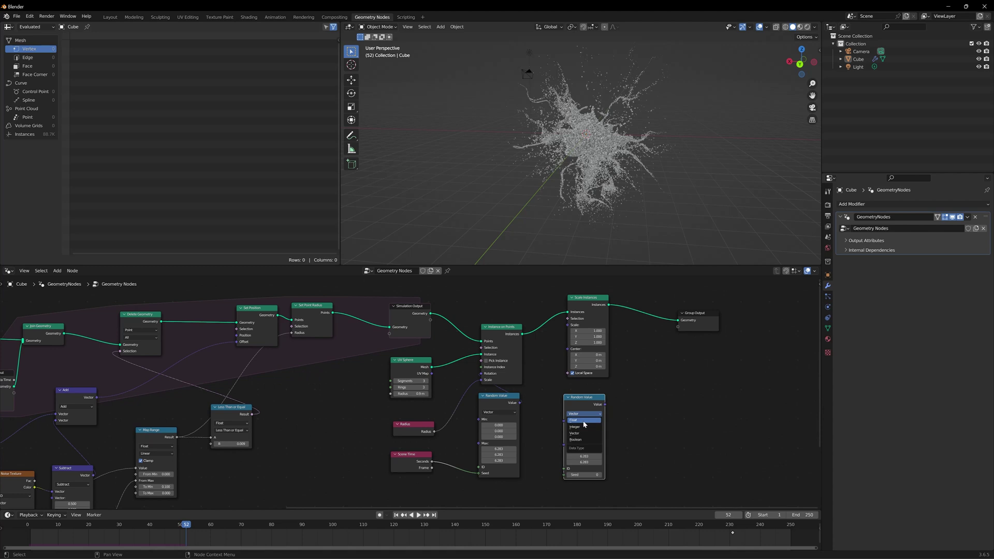
pyautogui.click(584, 421)
pyautogui.moveTo(605, 404); pyautogui.dragTo(611, 392)
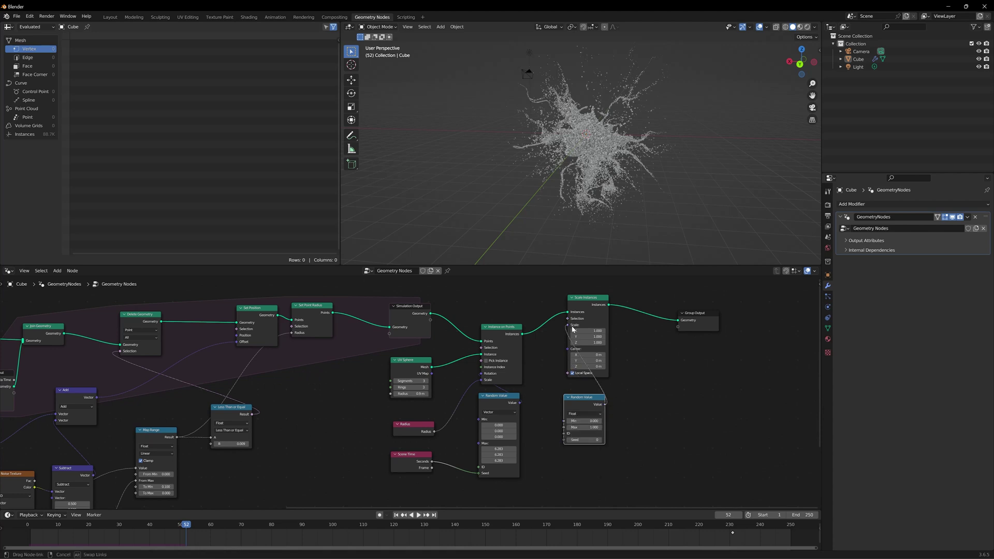
pyautogui.moveTo(574, 328); pyautogui.dragTo(568, 325)
# Set the Min of the Float Random Value node driving the instance scale to 0.8.
pyautogui.scroll(4, 614, 334)
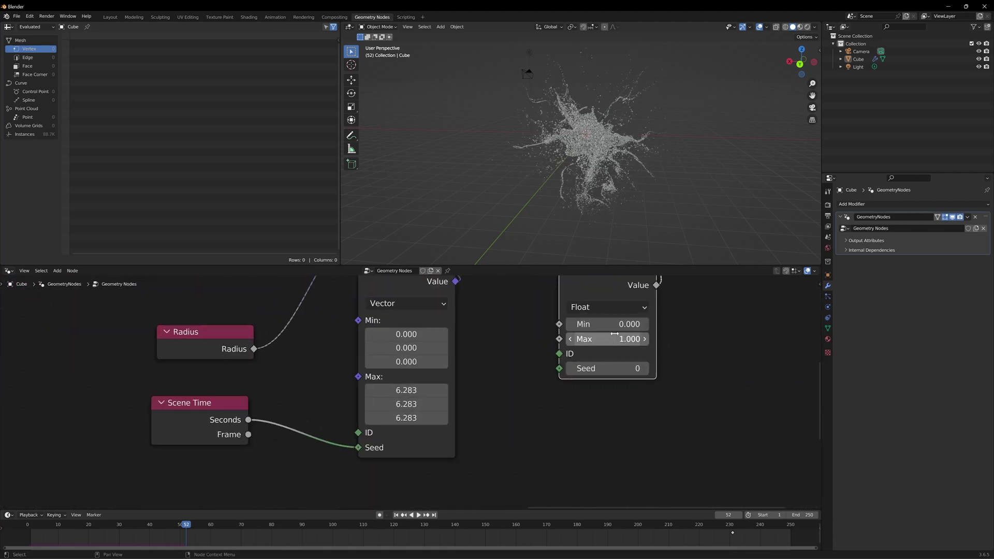
pyautogui.click(615, 335)
pyautogui.click(621, 327)
pyautogui.click(620, 327)
pyautogui.write('0')
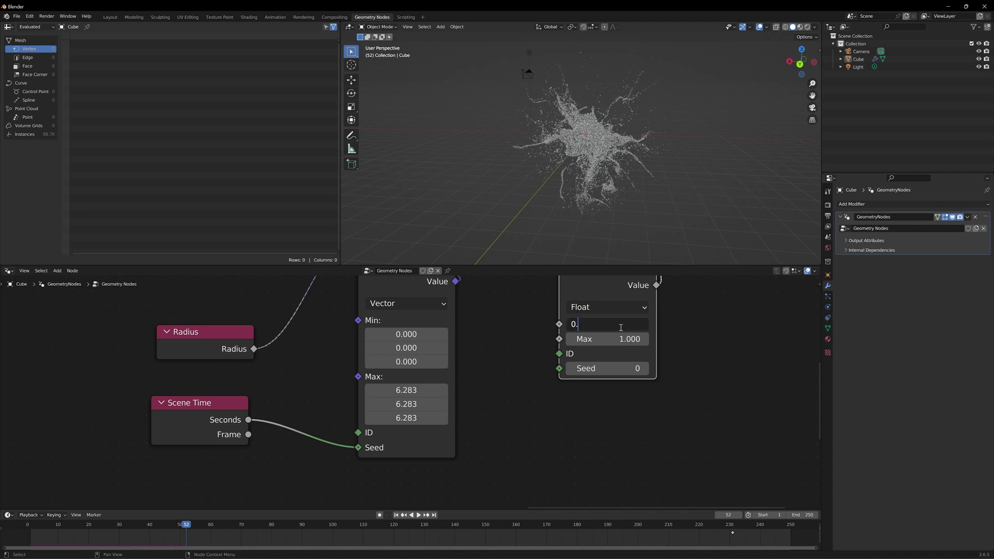
pyautogui.write('.8')
pyautogui.press('Return')
# Connect Scene Time to the scale Random Value node's Seed and move Group Output farther from Scale Instances.
pyautogui.scroll(-3, 466, 492)
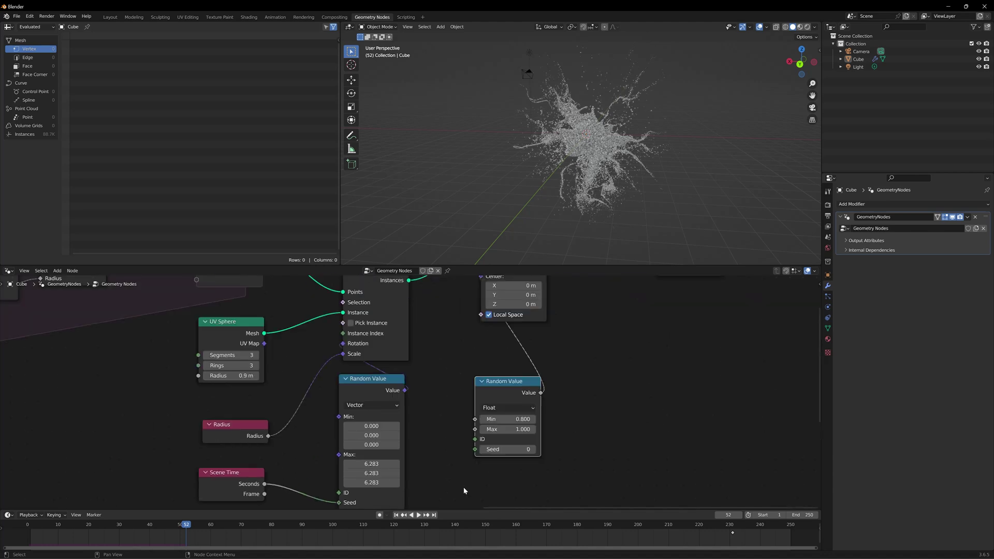
pyautogui.moveTo(274, 454); pyautogui.dragTo(492, 419)
pyautogui.moveTo(614, 331); pyautogui.dragTo(604, 439, button='middle')
pyautogui.moveTo(616, 337); pyautogui.dragTo(705, 338)
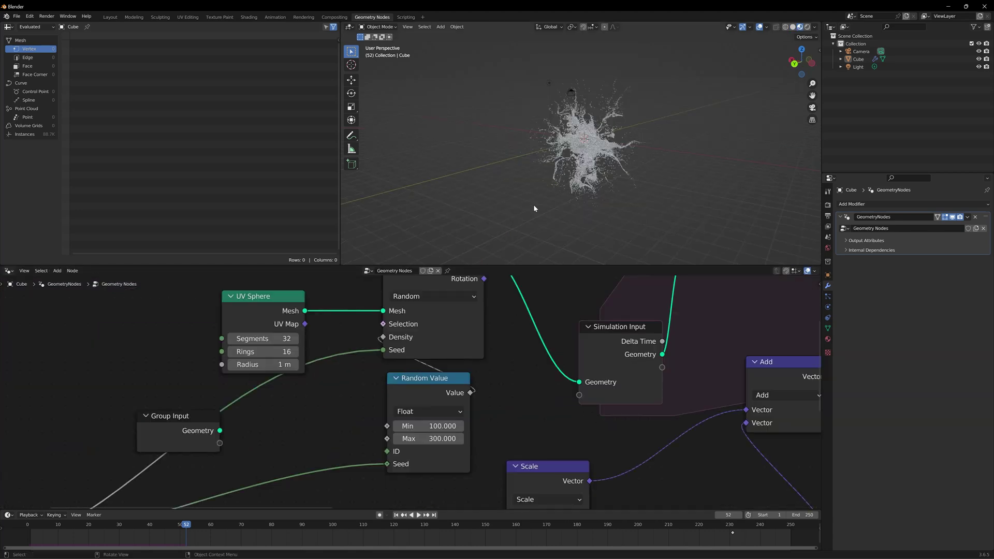
# Return the timeline to the first frame and set the emitting UV Sphere's radius to 0.5 m.
pyautogui.scroll(5, 535, 208)
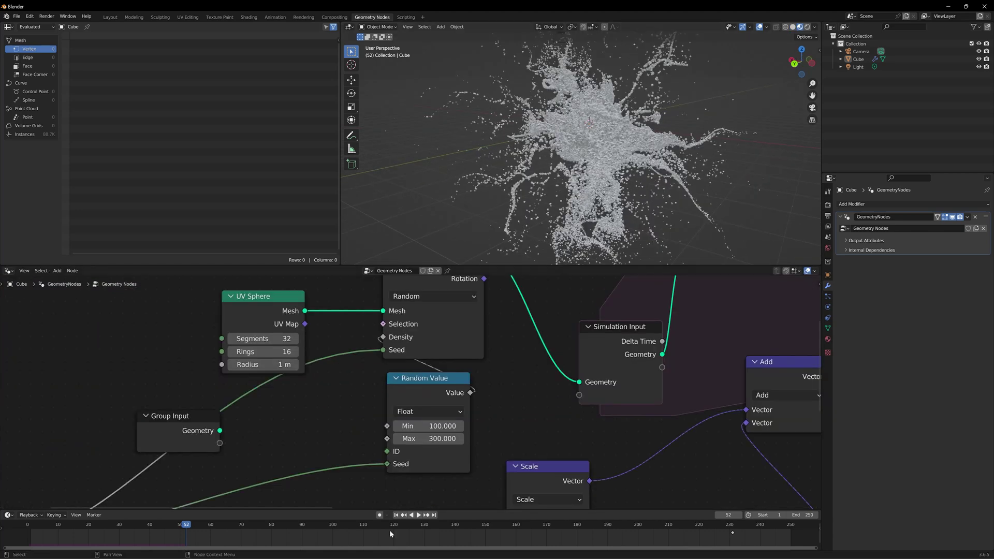
pyautogui.click(396, 515)
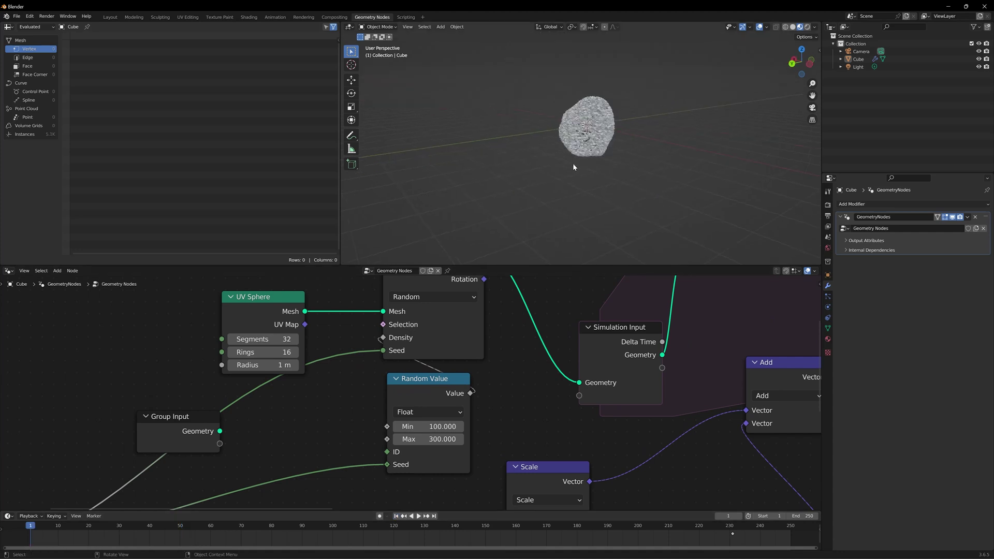
pyautogui.scroll(-4, 573, 163)
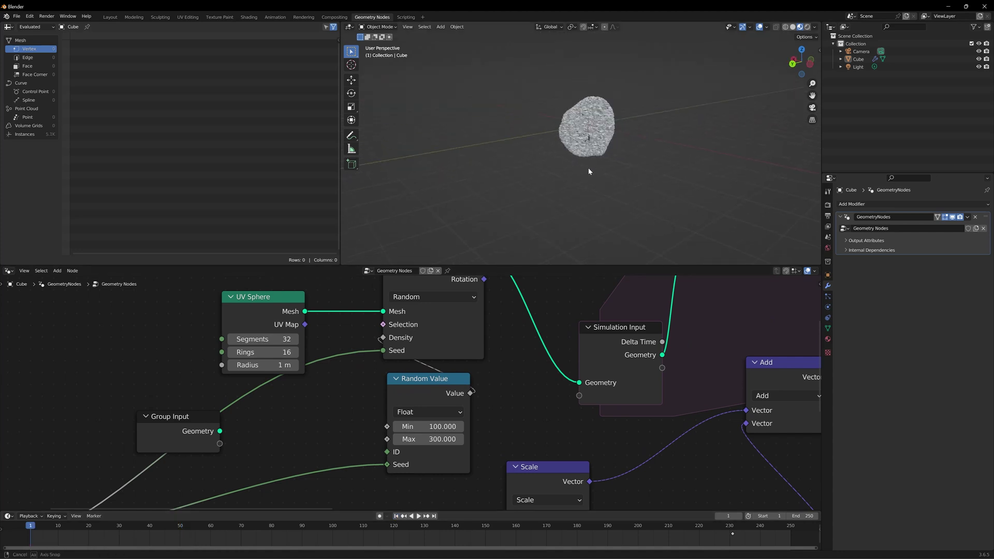
pyautogui.click(272, 365)
pyautogui.write('0.')
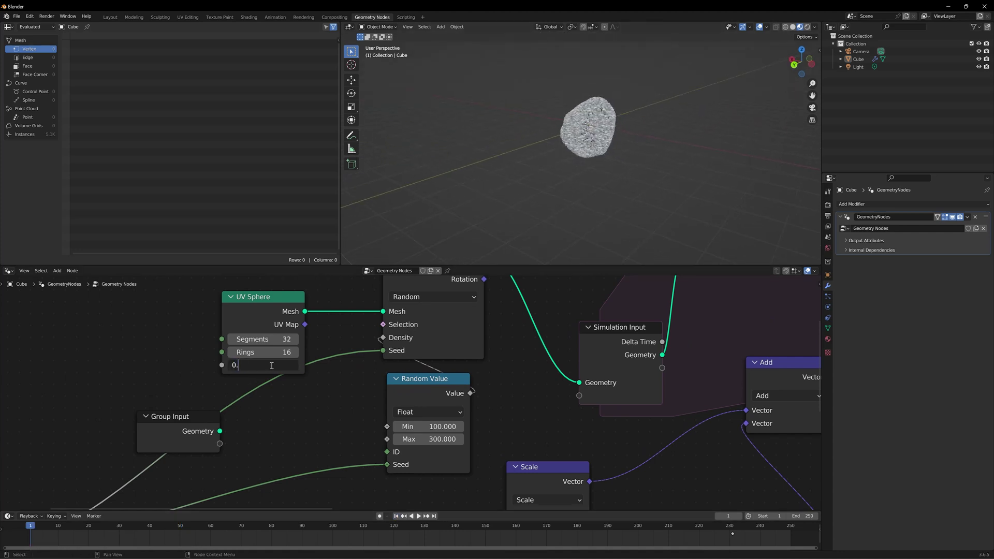
pyautogui.write('5')
pyautogui.press('Return')
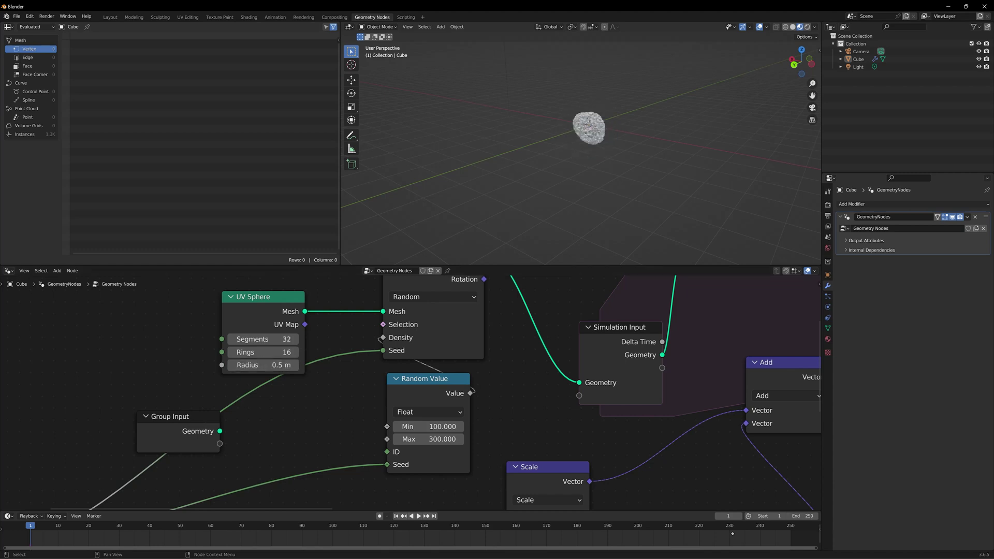
# Set the emitting UV Sphere's segments to 15.
pyautogui.moveTo(274, 339); pyautogui.dragTo(278, 338)
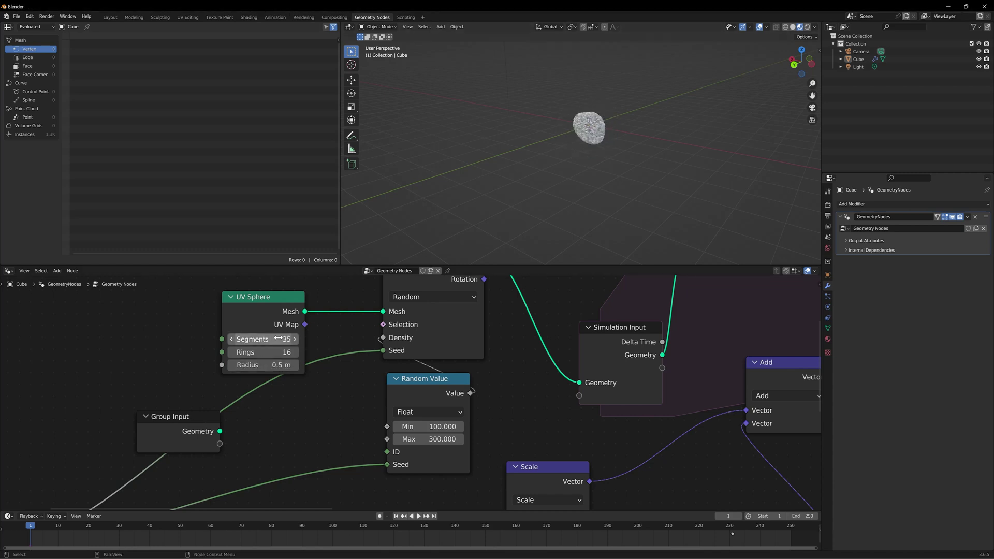
pyautogui.click(278, 339)
pyautogui.write('15')
pyautogui.press('Return')
# Play the simulation to frame 149 and examine the particle shape up close and from several angles.
pyautogui.press('space')
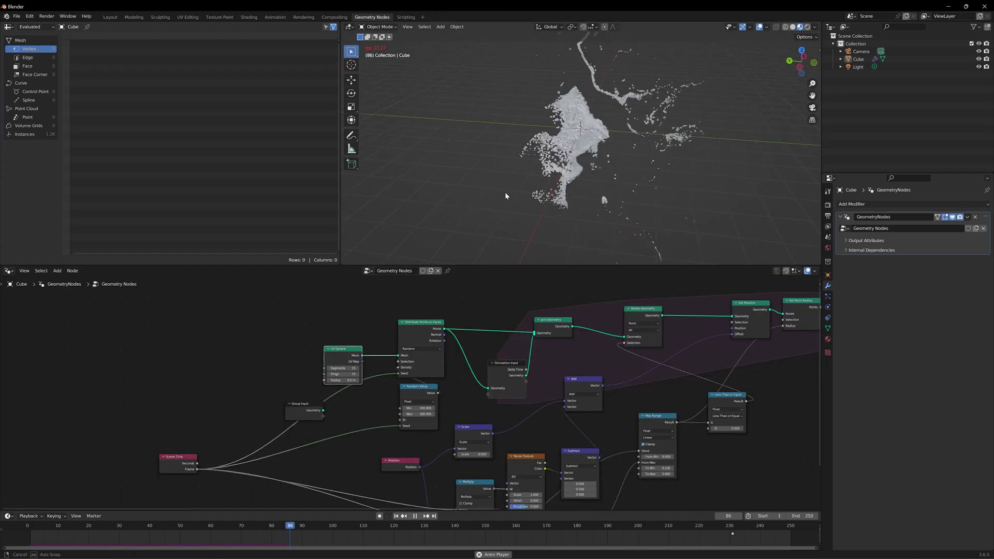
pyautogui.moveTo(641, 185); pyautogui.dragTo(591, 172, button='middle')
pyautogui.press('space')
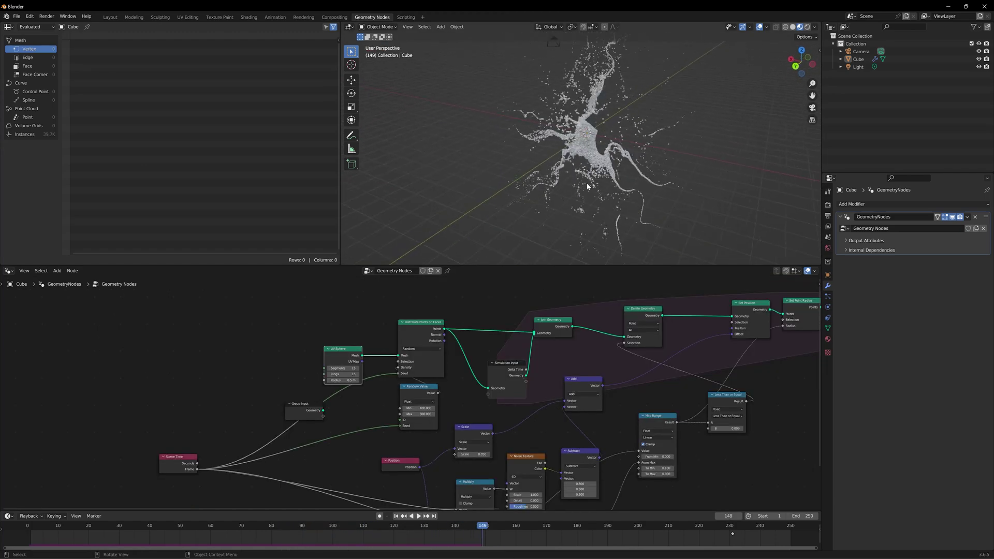
pyautogui.scroll(-4, 664, 424)
pyautogui.moveTo(707, 413); pyautogui.dragTo(531, 414, button='middle')
pyautogui.scroll(6, 581, 177)
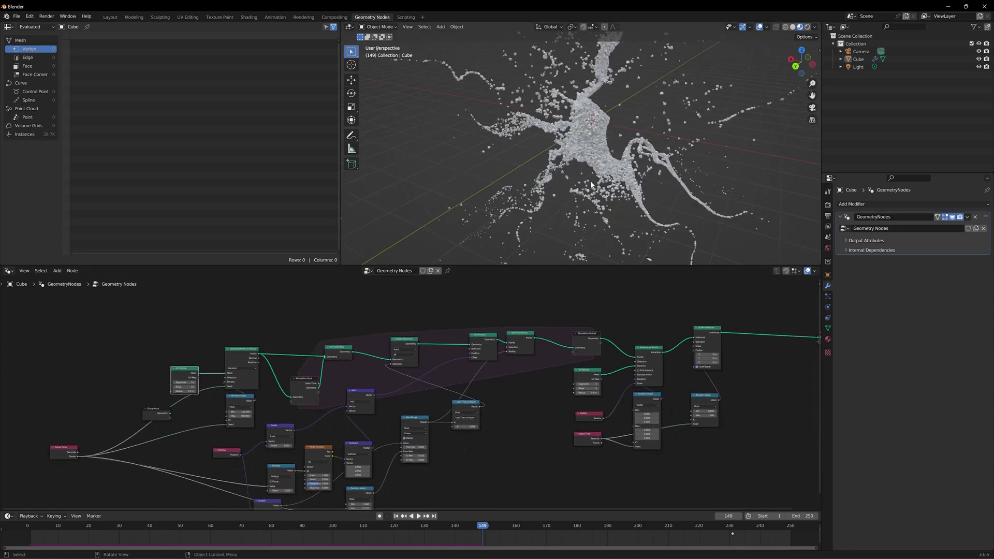
pyautogui.scroll(-4, 581, 177)
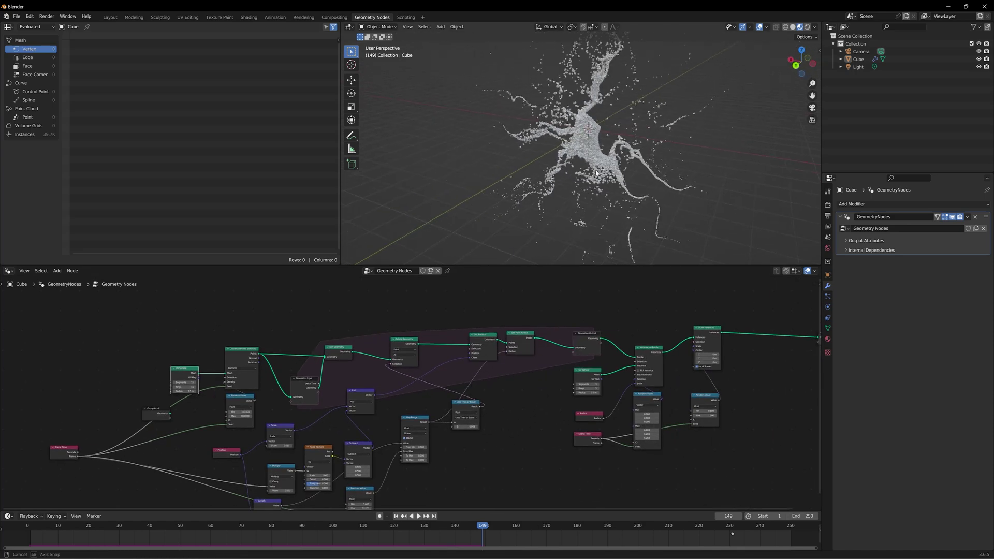
pyautogui.moveTo(581, 177); pyautogui.dragTo(629, 179, button='middle')
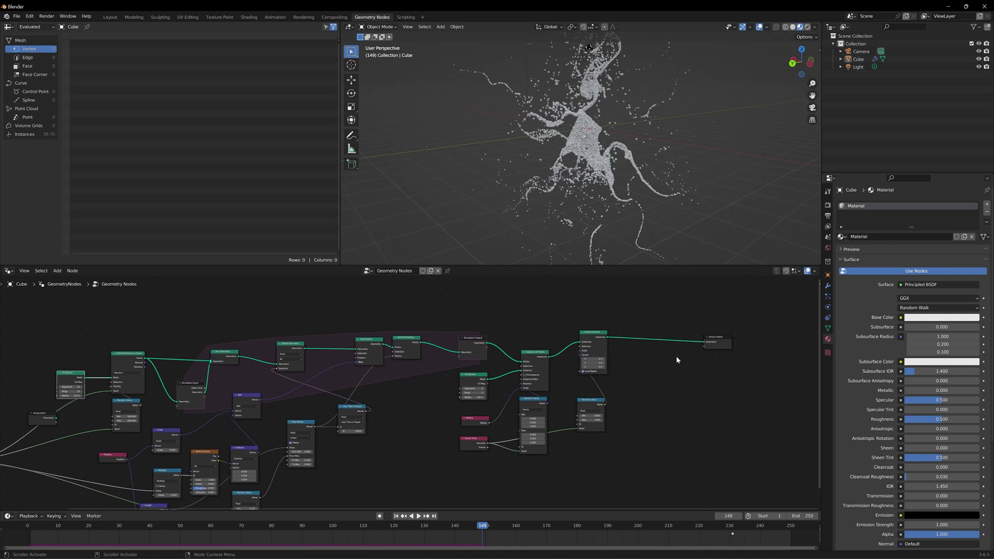
# Insert a Set Material node between Scale Instances and Group Output and assign the existing Material to it.
pyautogui.scroll(4, 652, 342)
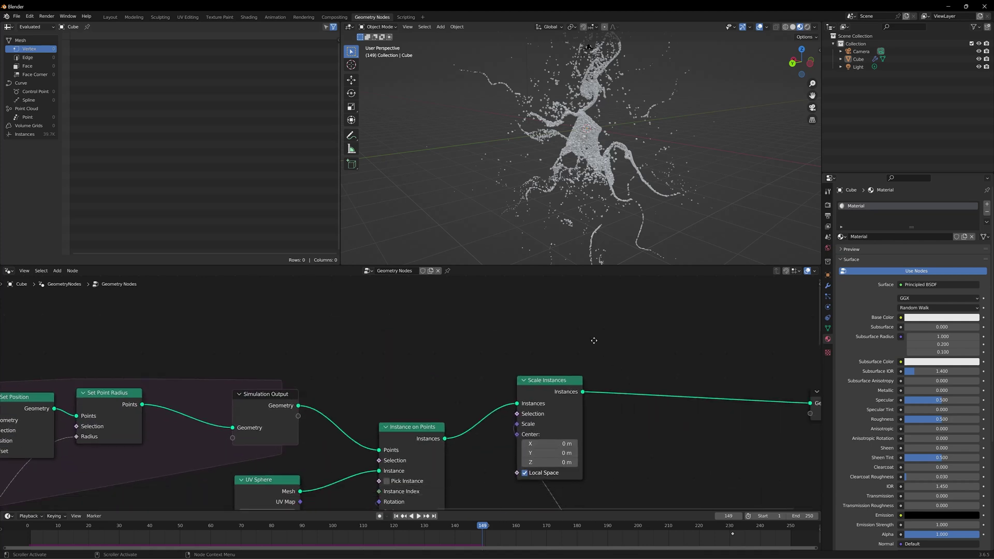
pyautogui.hotkey('shift', 'a')
pyautogui.click(610, 330)
pyautogui.write('set')
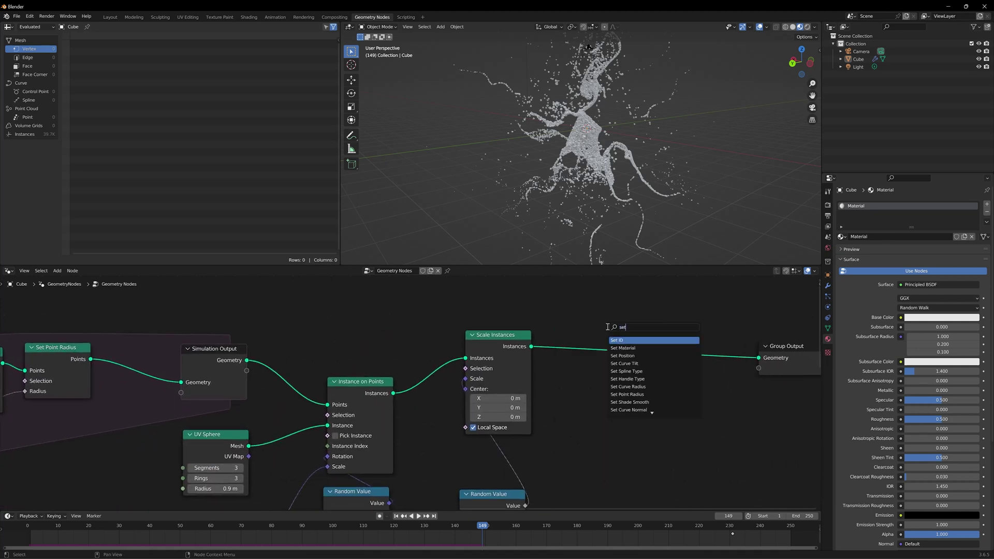
pyautogui.press('Down')
pyautogui.press('Return')
pyautogui.click(629, 348)
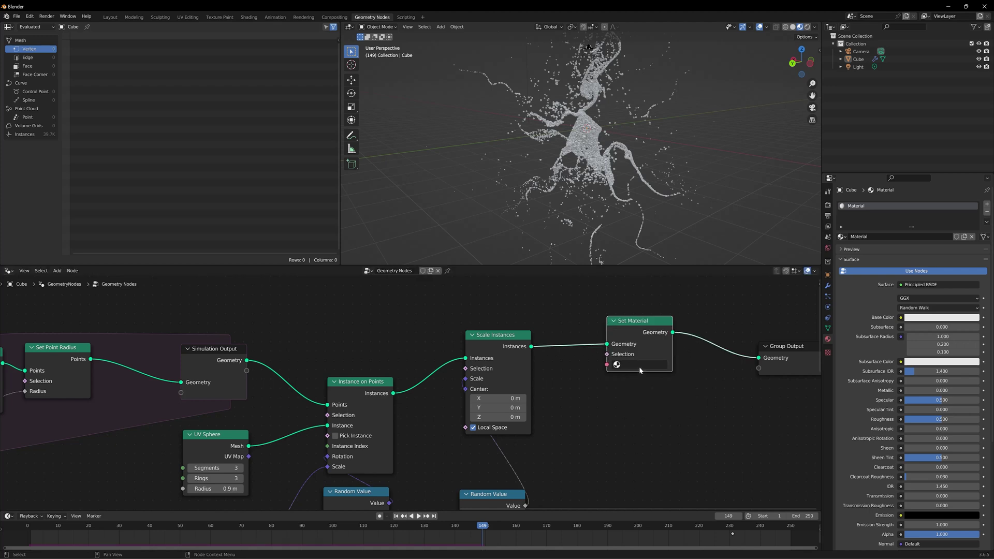
pyautogui.click(640, 365)
pyautogui.click(641, 378)
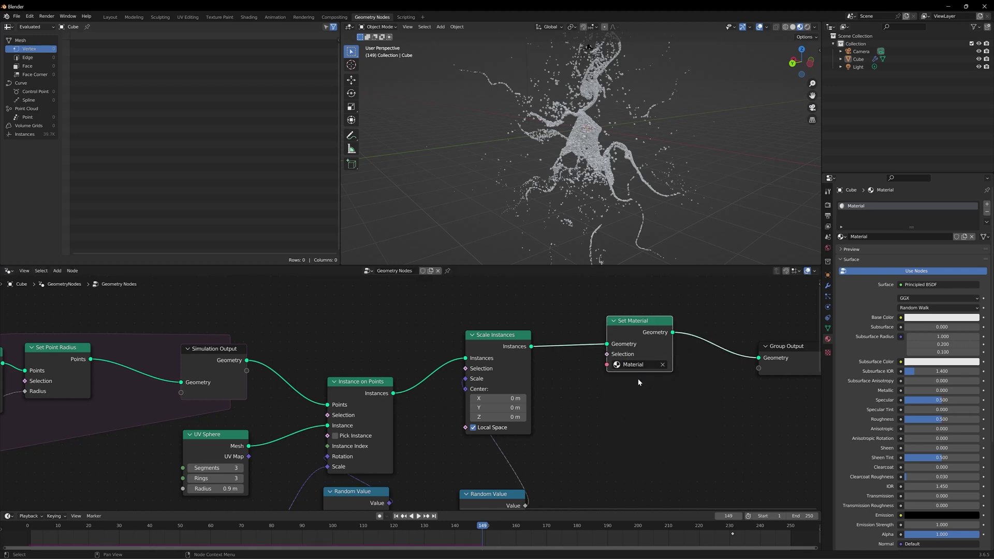
# Set the material's Metallic and Specular values to 1.
pyautogui.click(918, 393)
pyautogui.write('1')
pyautogui.press('Return')
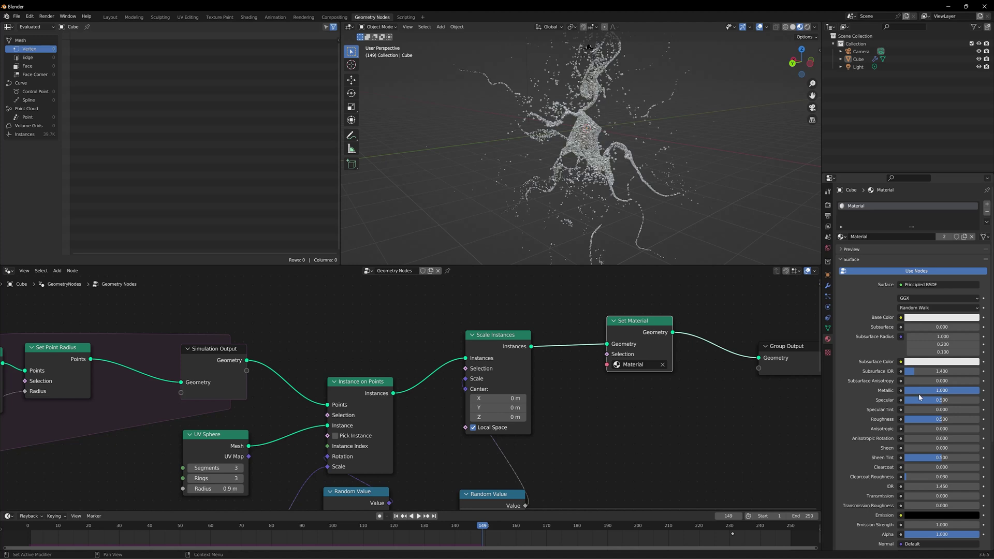
pyautogui.click(920, 401)
pyautogui.press('Return')
pyautogui.moveTo(559, 169); pyautogui.dragTo(591, 167, button='middle')
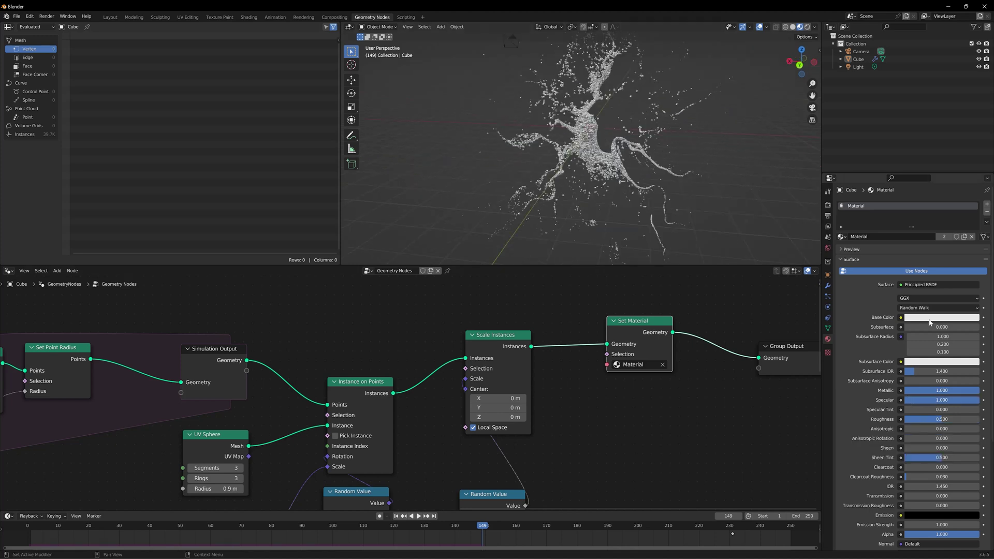
# Darken the material's Base Color to an HSV Value of 0.6.
pyautogui.click(963, 318)
pyautogui.click(946, 300)
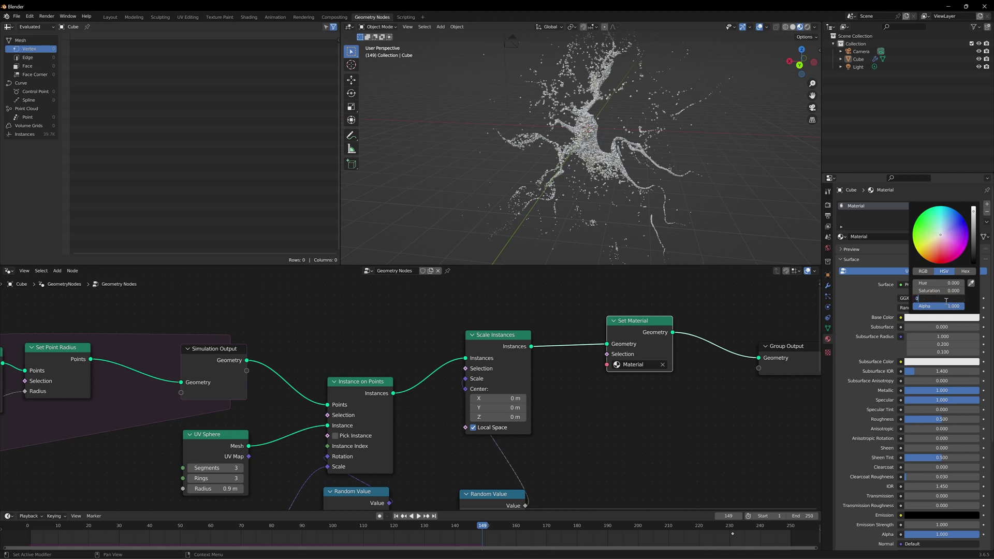
pyautogui.press('Return')
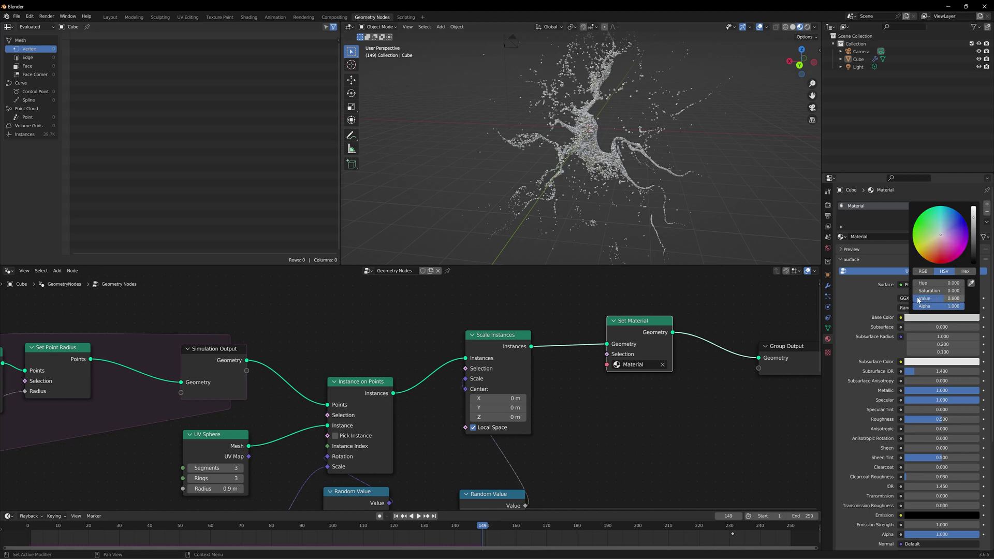
pyautogui.moveTo(630, 188); pyautogui.dragTo(669, 182, button='middle')
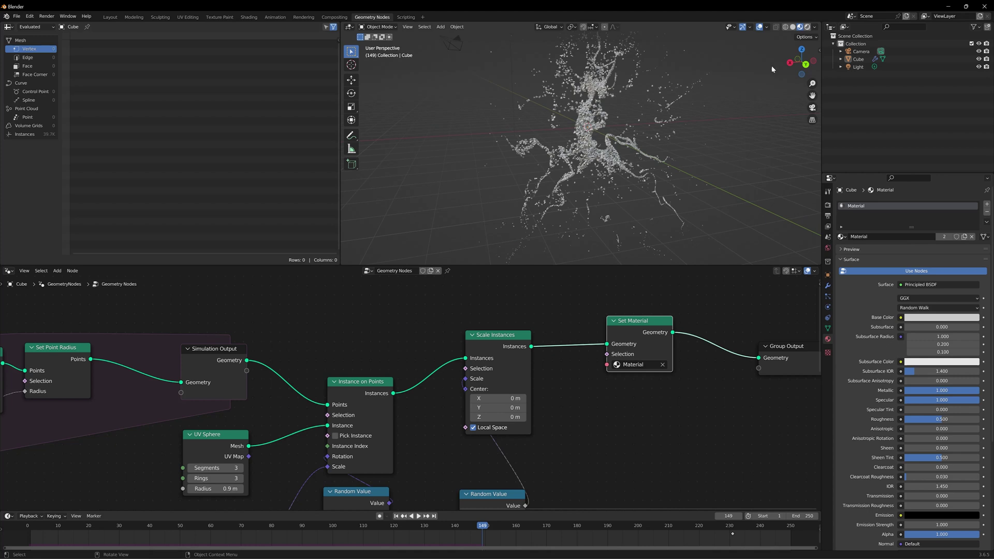
# Switch the viewport to rendered shading and set the World background Strength to 0.
pyautogui.press('z')
pyautogui.press('8')
pyautogui.moveTo(604, 178); pyautogui.dragTo(683, 176, button='middle')
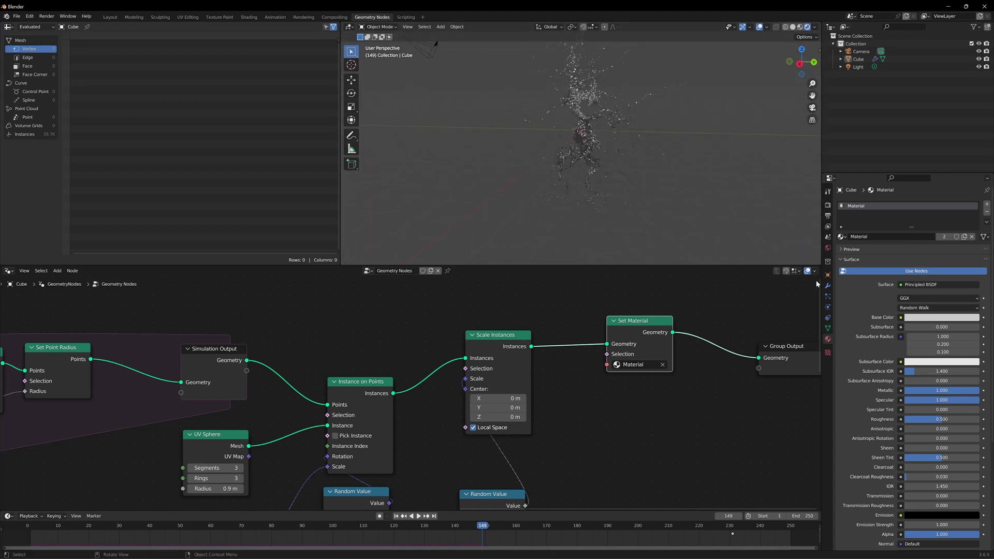
pyautogui.click(827, 249)
pyautogui.moveTo(941, 265); pyautogui.dragTo(880, 265)
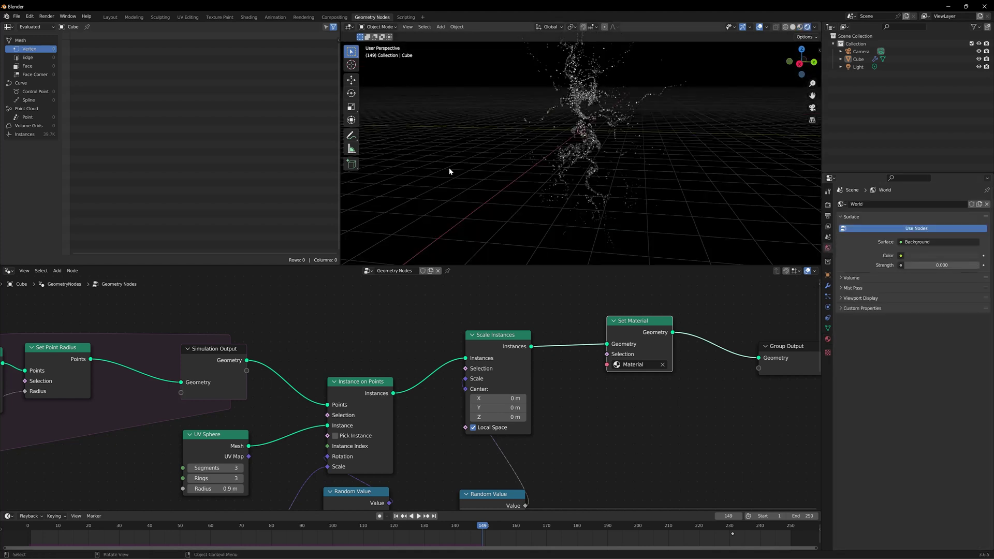
# Enable Ambient Occlusion, Bloom and Screen Space Reflections in the Eevee render settings.
pyautogui.scroll(3, 449, 167)
pyautogui.moveTo(448, 164); pyautogui.dragTo(673, 187, button='middle')
pyautogui.click(828, 206)
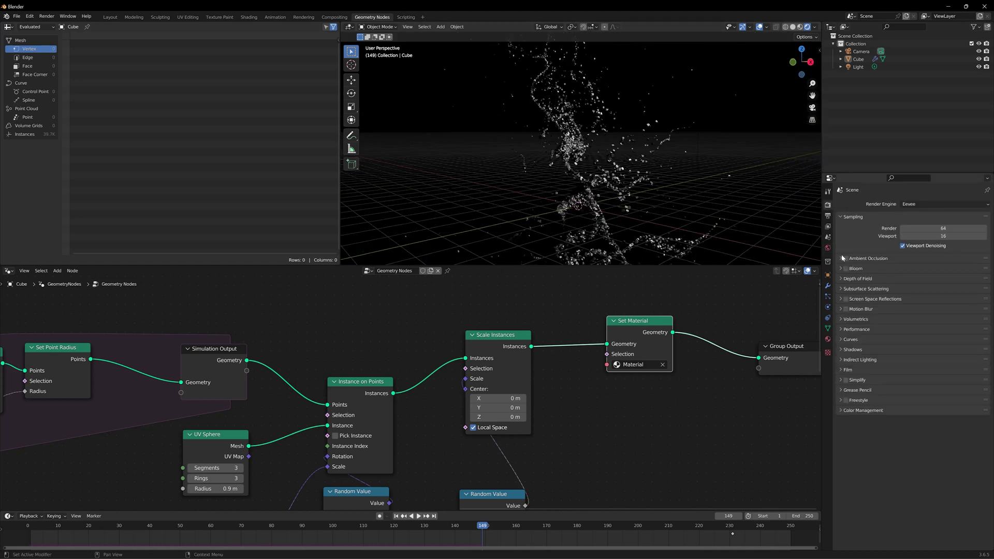
pyautogui.click(846, 299)
pyautogui.moveTo(595, 181); pyautogui.dragTo(660, 285, button='middle')
# Set the scene's Color Management Look to High Contrast.
pyautogui.click(844, 410)
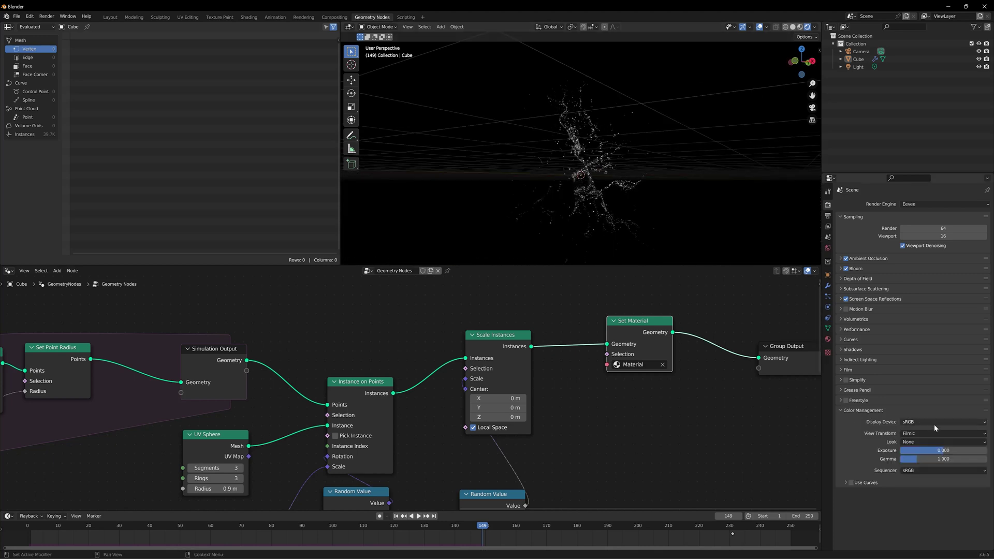
pyautogui.click(930, 443)
pyautogui.click(932, 460)
# From the front view, change the existing point light to an Area light and scale it up to about 125.7.
pyautogui.press('KP_1')
pyautogui.scroll(-2, 595, 212)
pyautogui.scroll(-5, 598, 211)
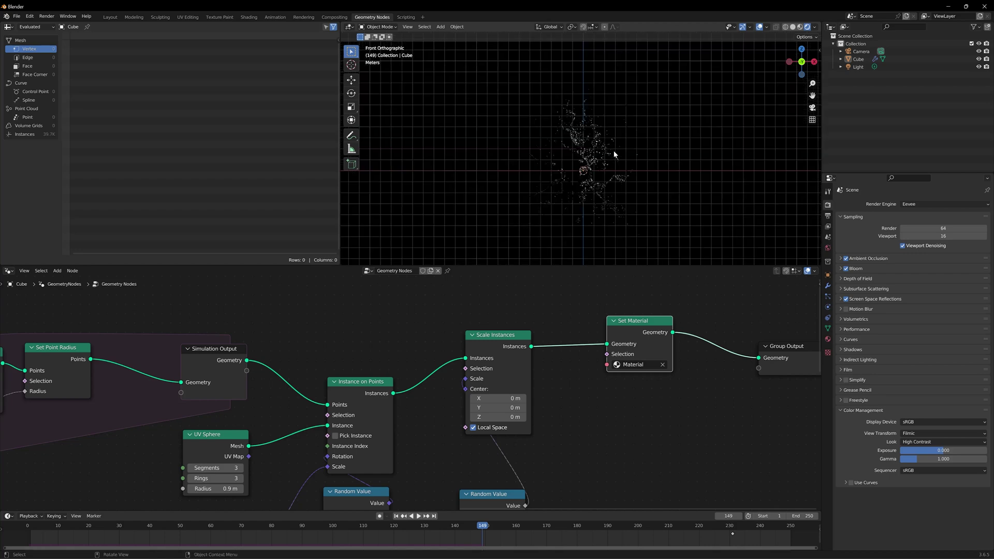
pyautogui.scroll(4, 612, 187)
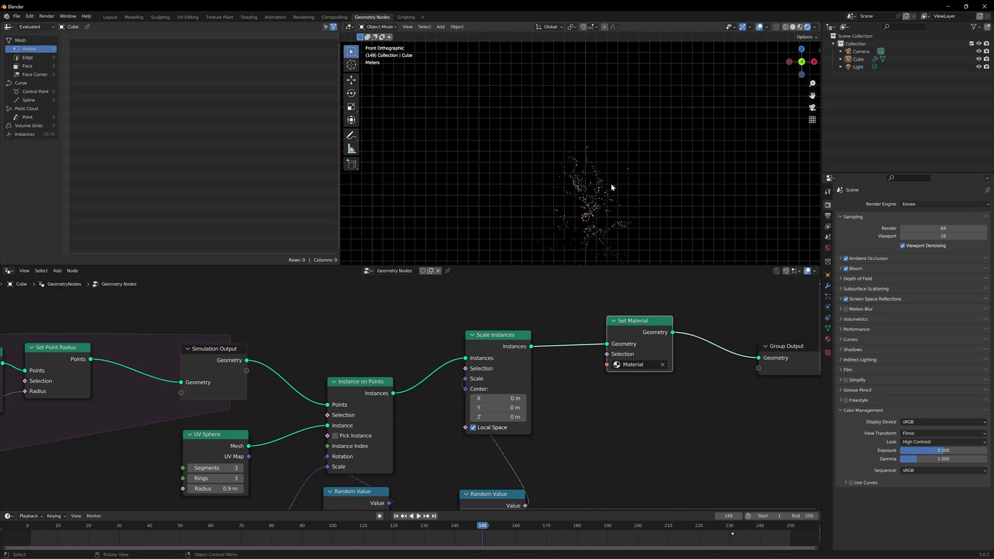
pyautogui.click(664, 156)
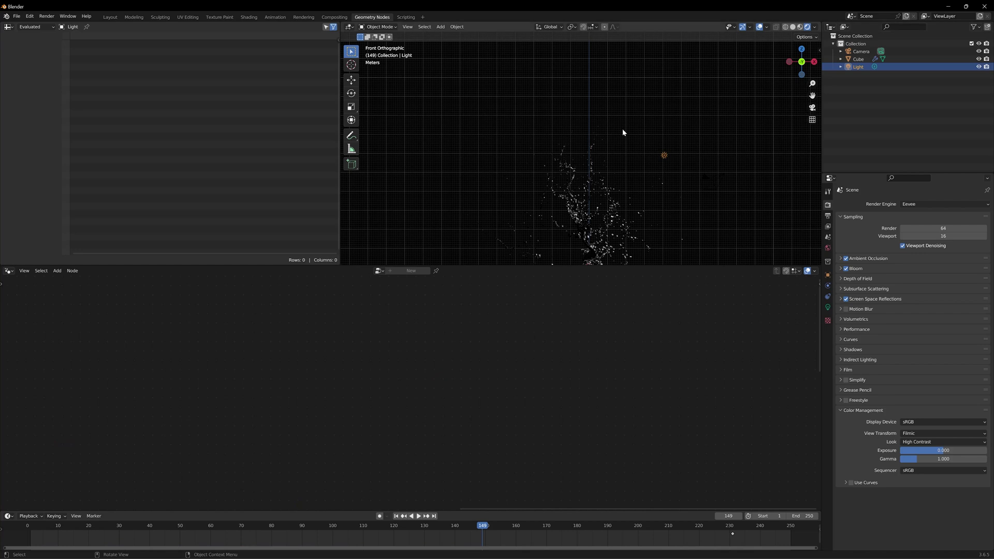
pyautogui.click(828, 308)
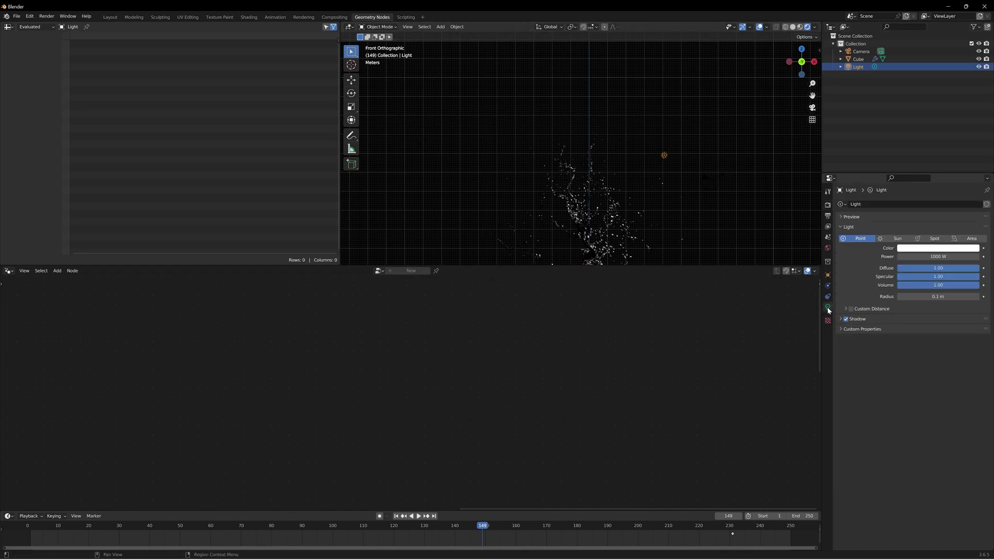
pyautogui.click(973, 238)
pyautogui.press('s')
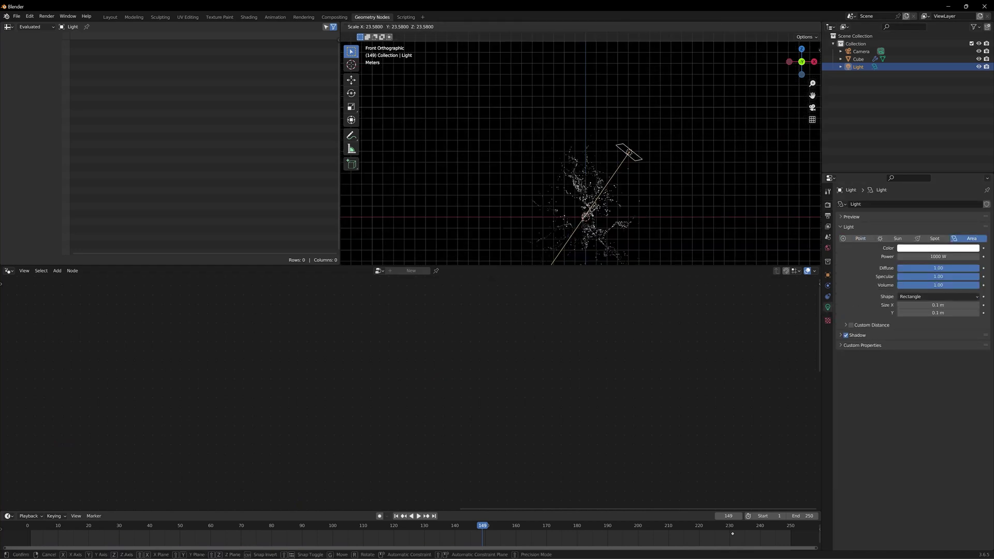
pyautogui.click(595, 100)
# Set the area light's X and Y location to 0 and its rotation to 0 on all axes.
pyautogui.click(828, 275)
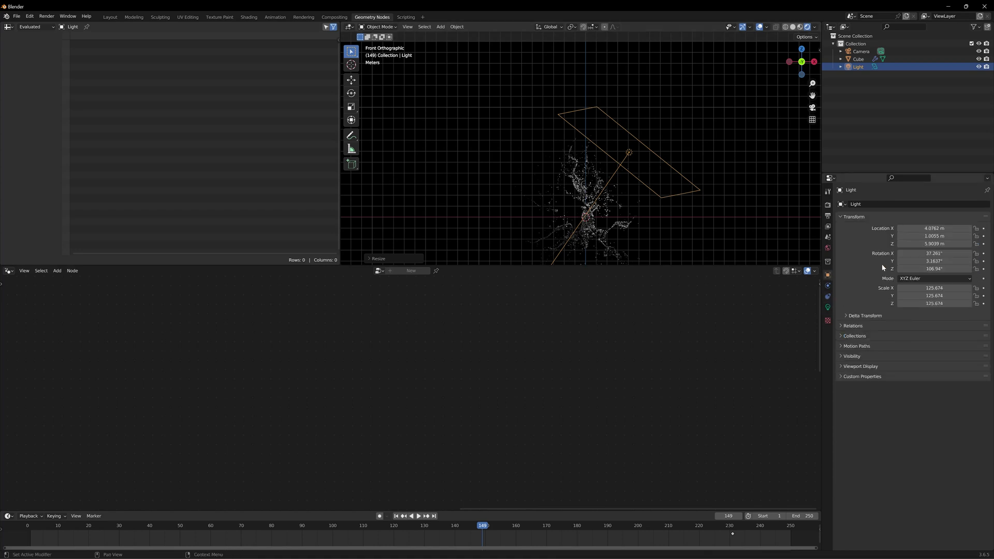
pyautogui.write('0')
pyautogui.press('Return')
pyautogui.moveTo(934, 228); pyautogui.dragTo(937, 269)
pyautogui.write('0')
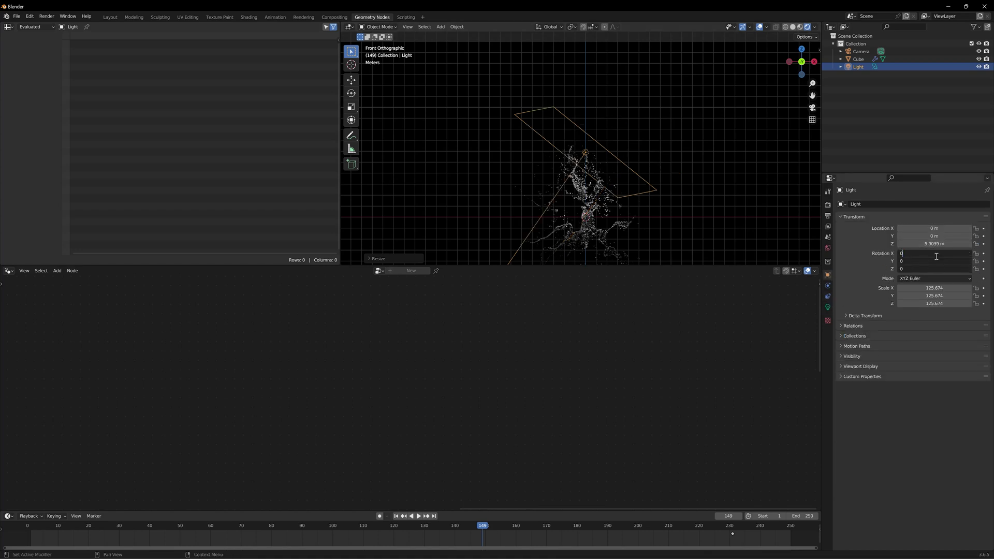
pyautogui.press('Return')
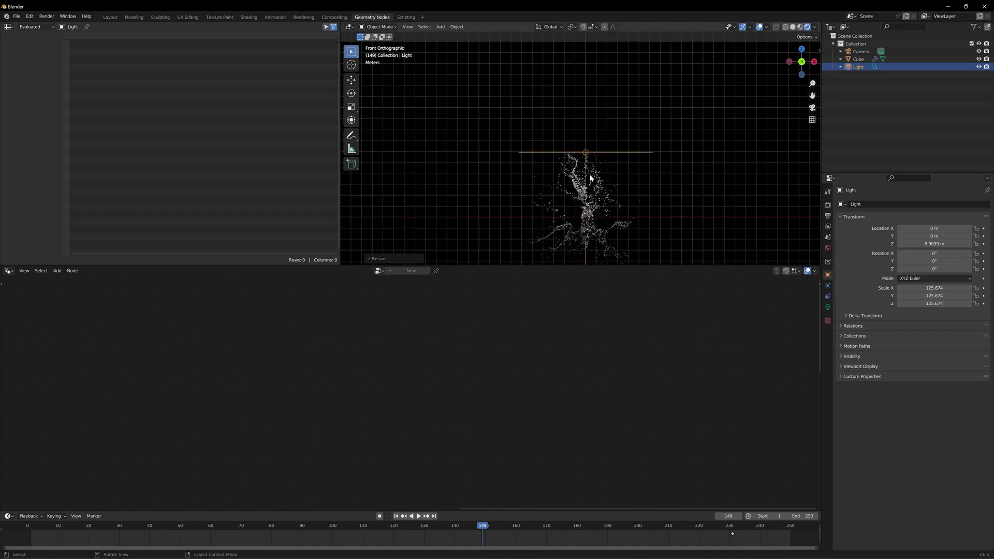
# Move the area light up along Z to a height of about 10 m above the particles.
pyautogui.press('g')
pyautogui.press('z')
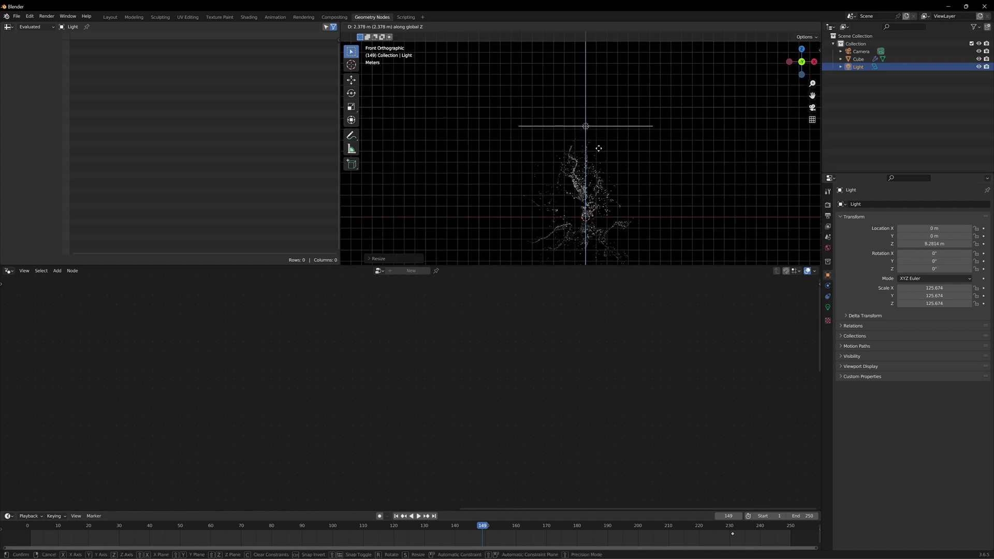
pyautogui.click(601, 128)
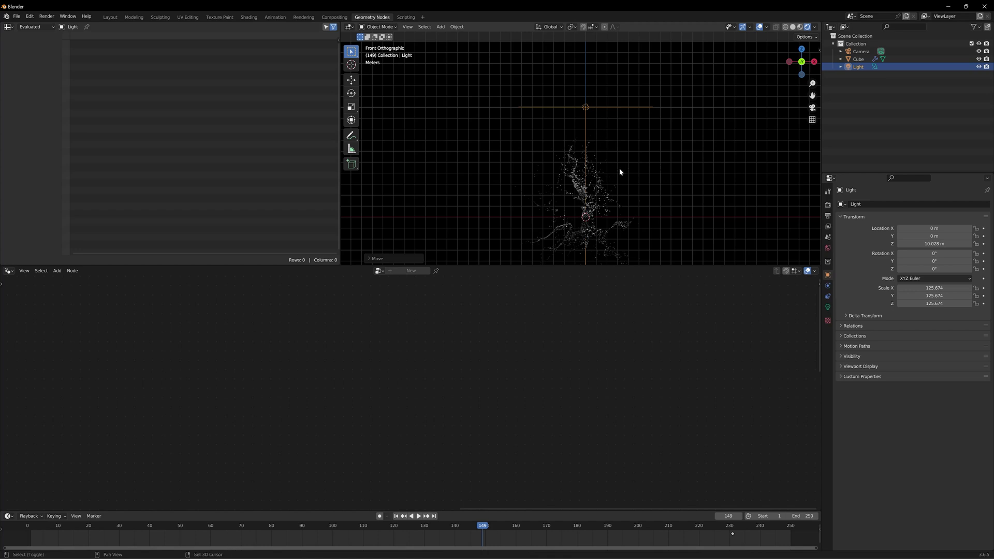
# Duplicate the area light and move the copy down along Z to about -7.4 m, below the particles.
pyautogui.keyDown('shift'); pyautogui.moveTo(620, 172); pyautogui.dragTo(621, 153, button='middle'); pyautogui.keyUp('shift')
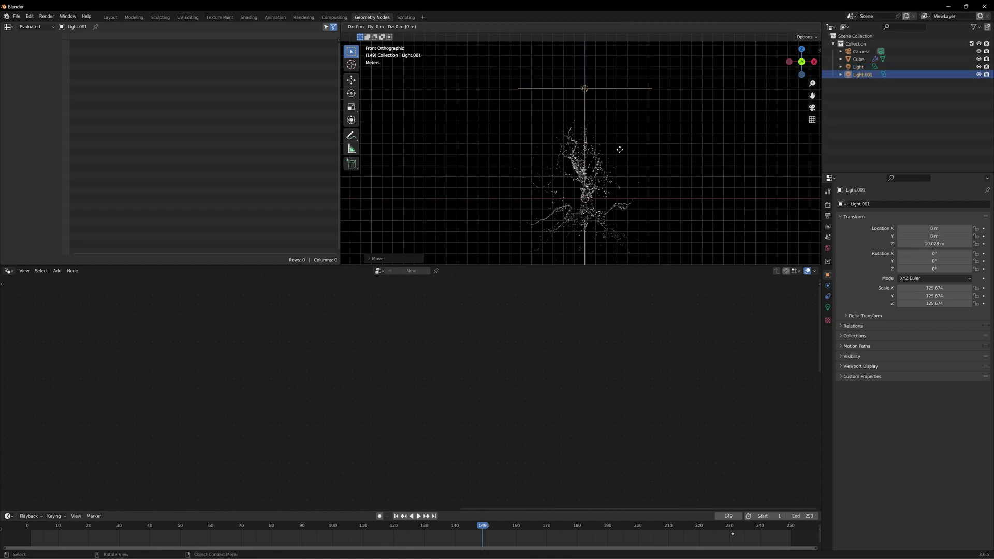
pyautogui.press('z')
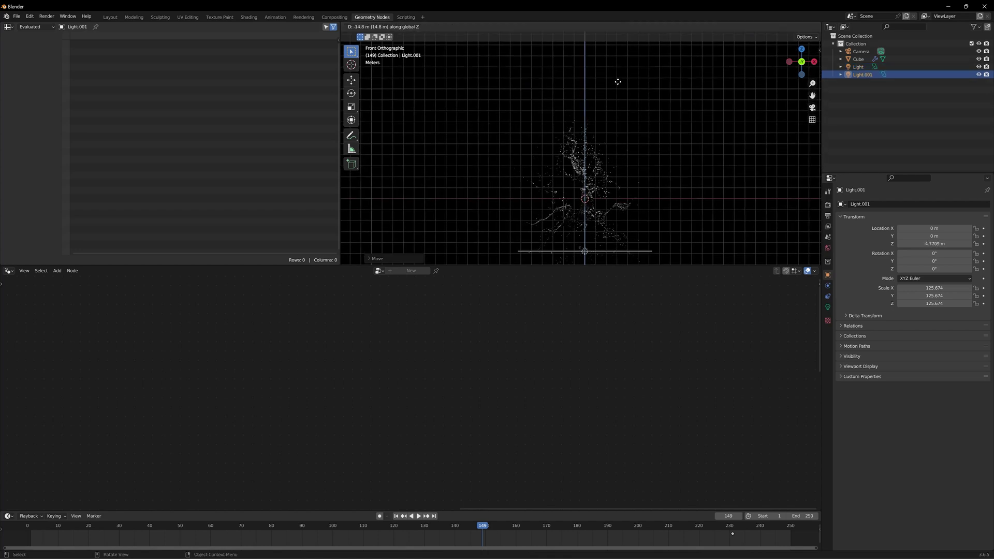
pyautogui.click(619, 109)
# Set the lower area light's X rotation to 180° so it faces upward.
pyautogui.keyDown('shift'); pyautogui.moveTo(632, 187); pyautogui.dragTo(635, 164, button='middle'); pyautogui.keyUp('shift')
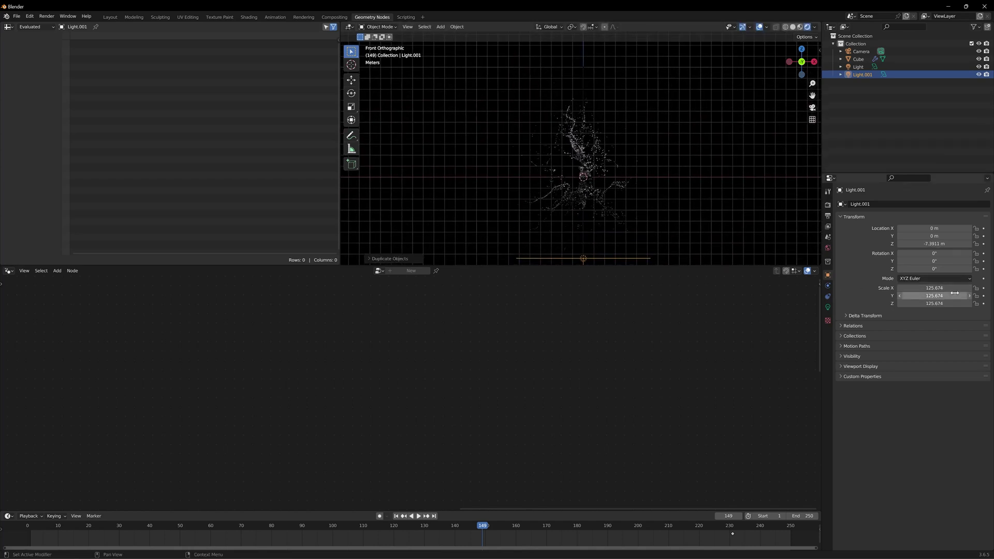
pyautogui.click(939, 270)
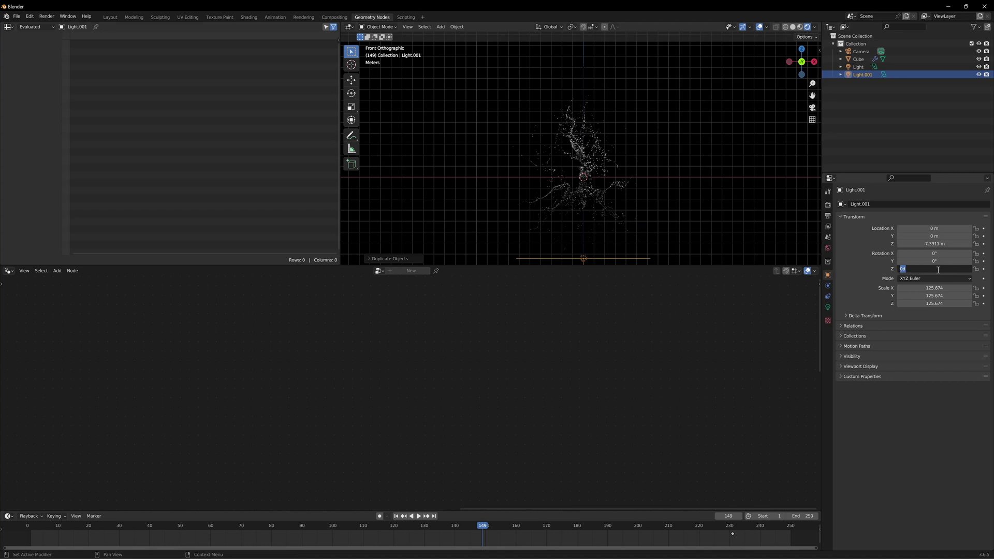
pyautogui.click(938, 254)
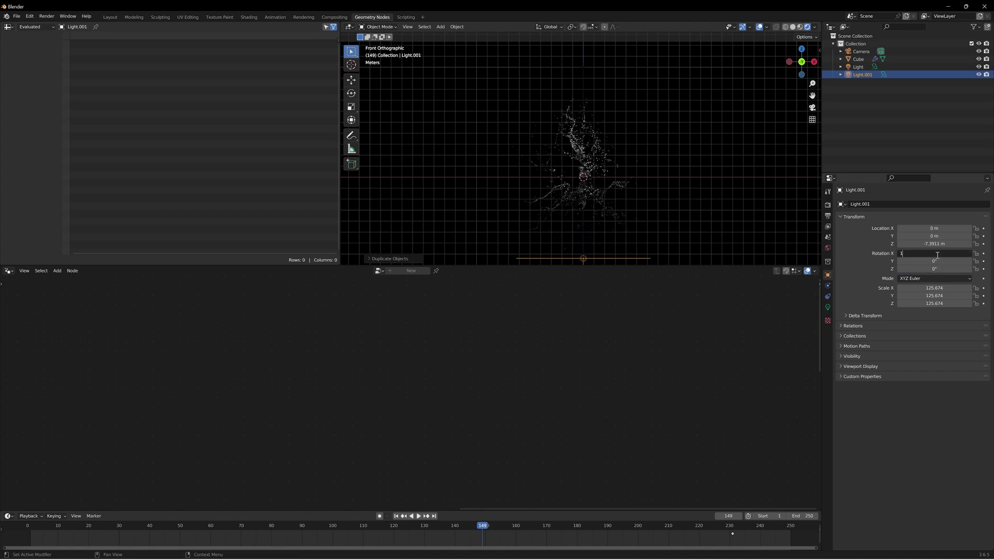
pyautogui.press('Return')
# Add a point light at the world origin and set its Power to 500 W.
pyautogui.moveTo(494, 207); pyautogui.dragTo(506, 201, button='middle')
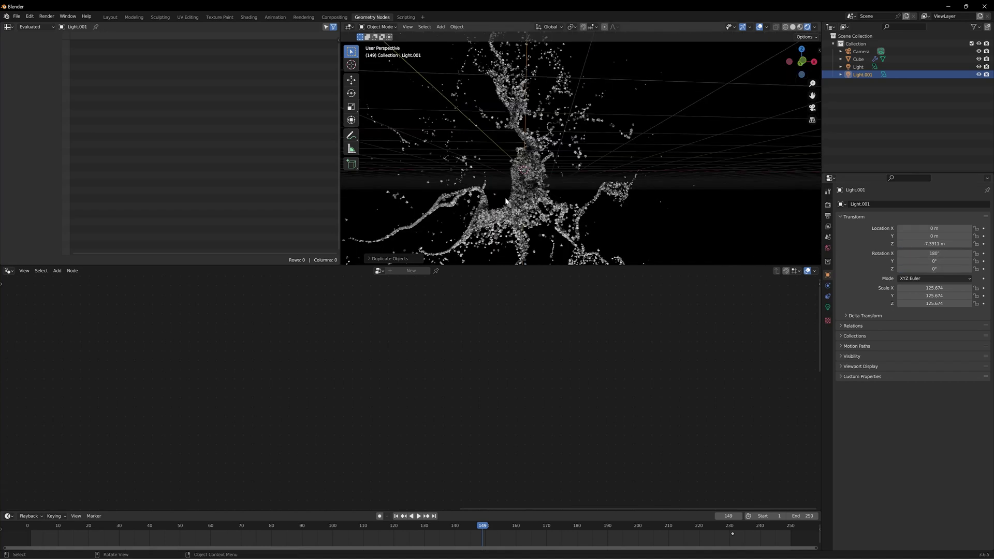
pyautogui.scroll(2, 506, 201)
pyautogui.hotkey('shift', 'a')
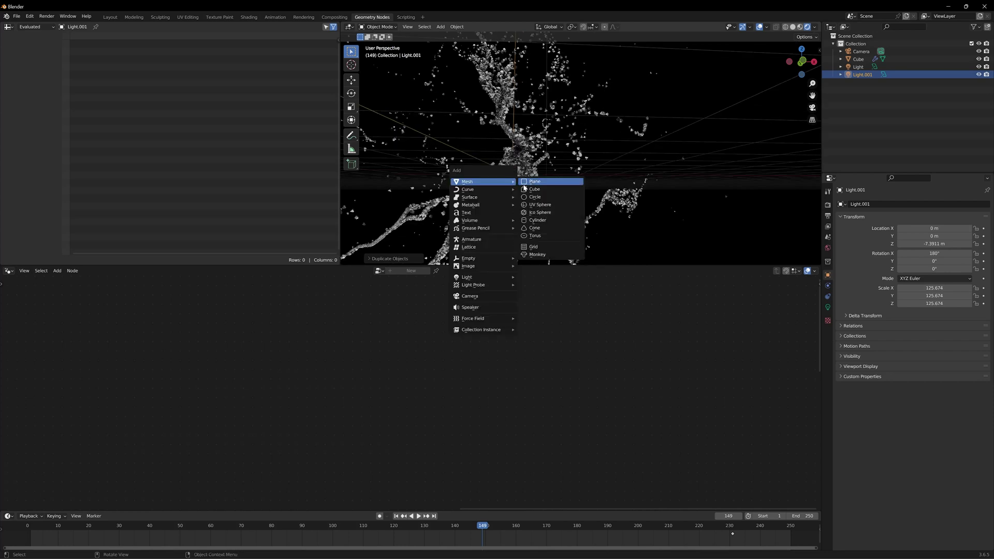
pyautogui.moveTo(471, 277)
pyautogui.click(524, 278)
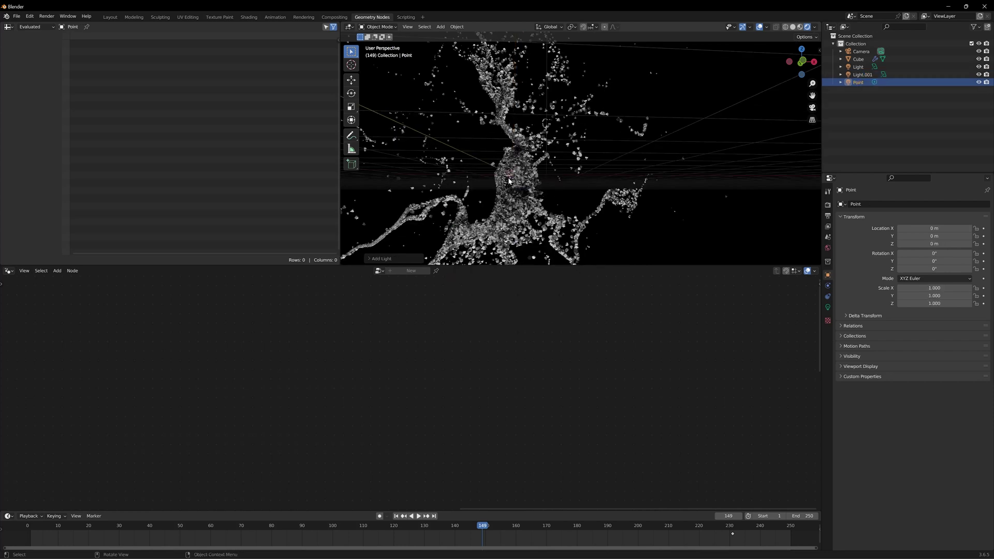
pyautogui.click(828, 307)
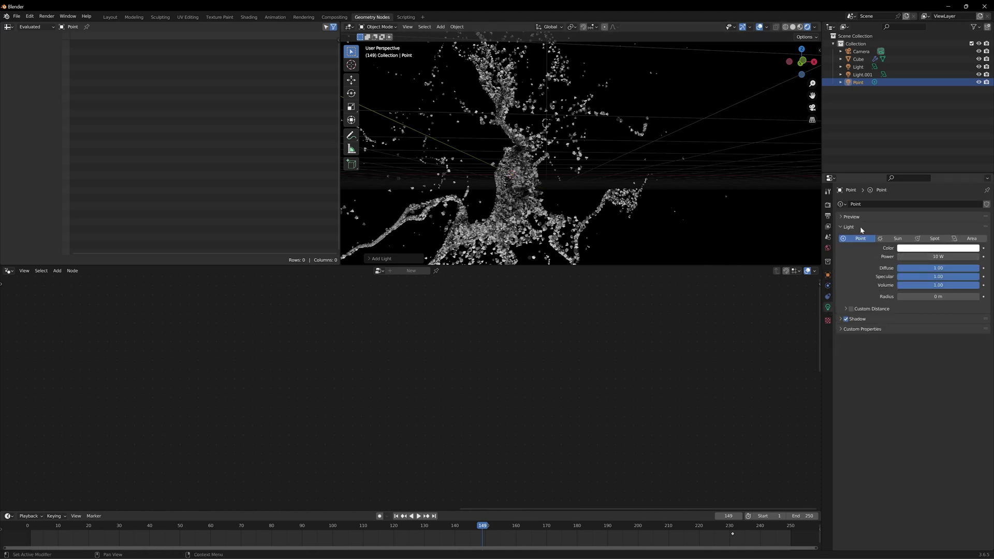
pyautogui.click(930, 257)
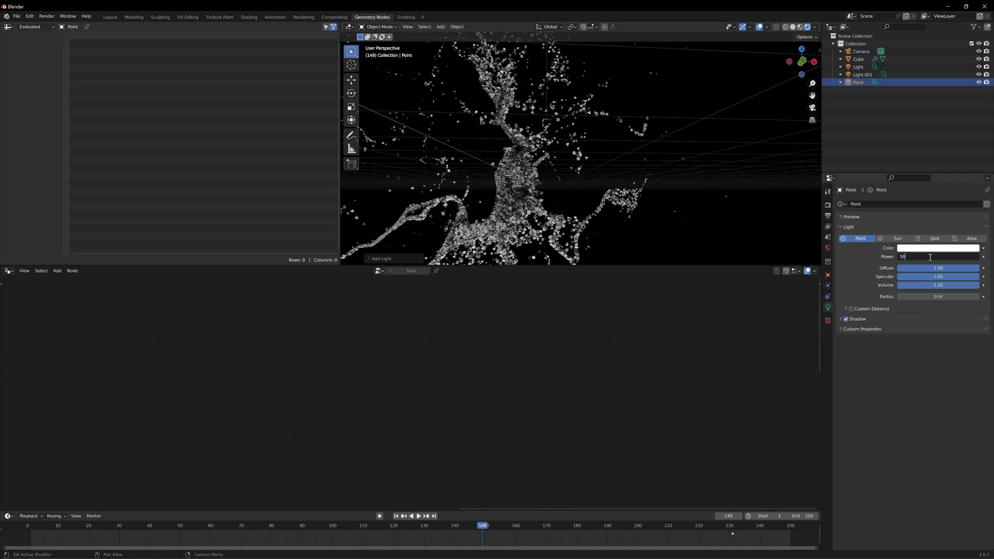
pyautogui.write('500')
pyautogui.press('Return')
# Change the point light's color to a reddish orange.
pyautogui.moveTo(611, 207); pyautogui.dragTo(584, 206, button='middle')
pyautogui.click(911, 247)
pyautogui.moveTo(929, 182); pyautogui.dragTo(935, 194)
pyautogui.scroll(-4, 673, 189)
pyautogui.keyDown('shift'); pyautogui.moveTo(649, 211); pyautogui.dragTo(647, 174, button='middle'); pyautogui.keyUp('shift')
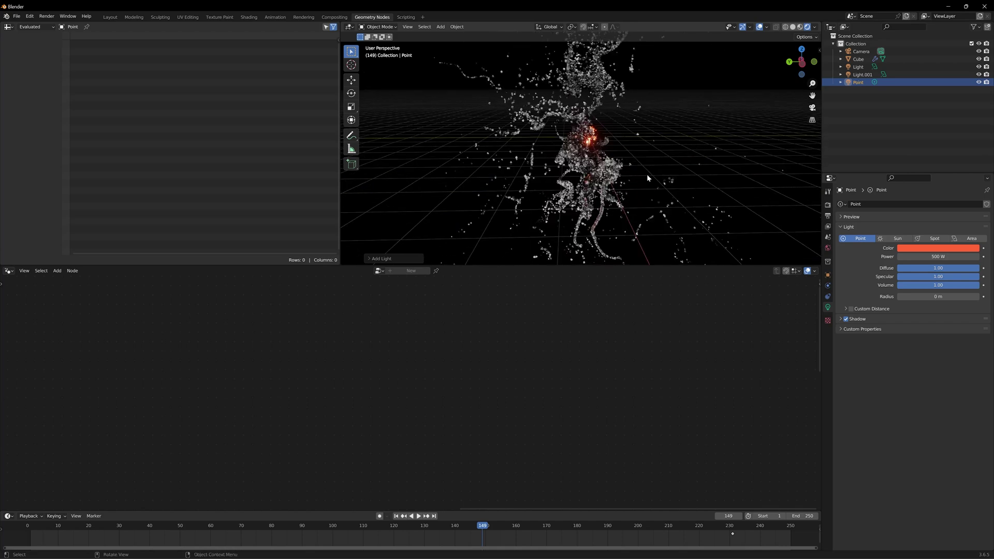
# Set the point light's Radius to 0.2 m.
pyautogui.scroll(6, 648, 178)
pyautogui.click(940, 297)
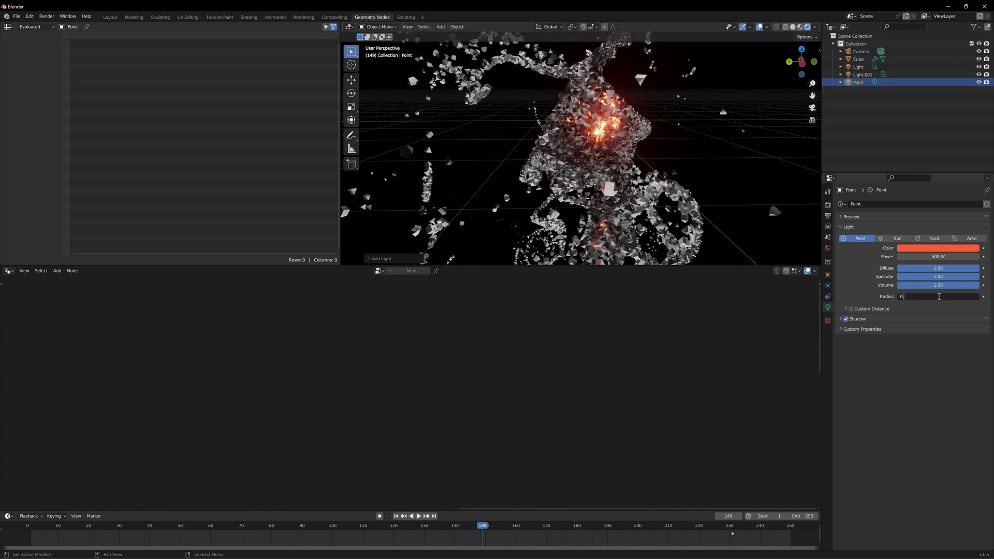
pyautogui.press('Return')
# Play the simulation to frame 199 and examine how the lights illuminate the particles.
pyautogui.scroll(-5, 646, 196)
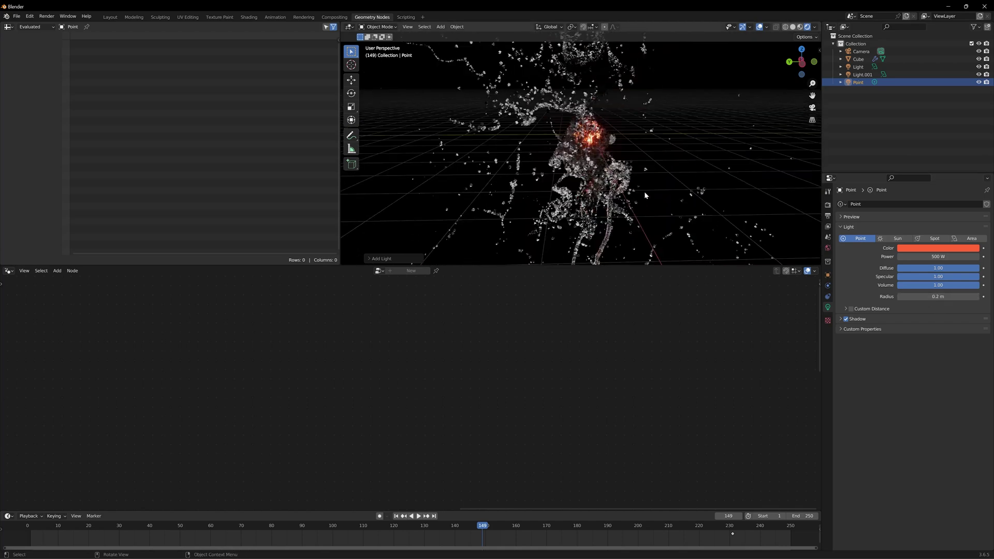
pyautogui.moveTo(646, 195); pyautogui.dragTo(609, 193, button='middle')
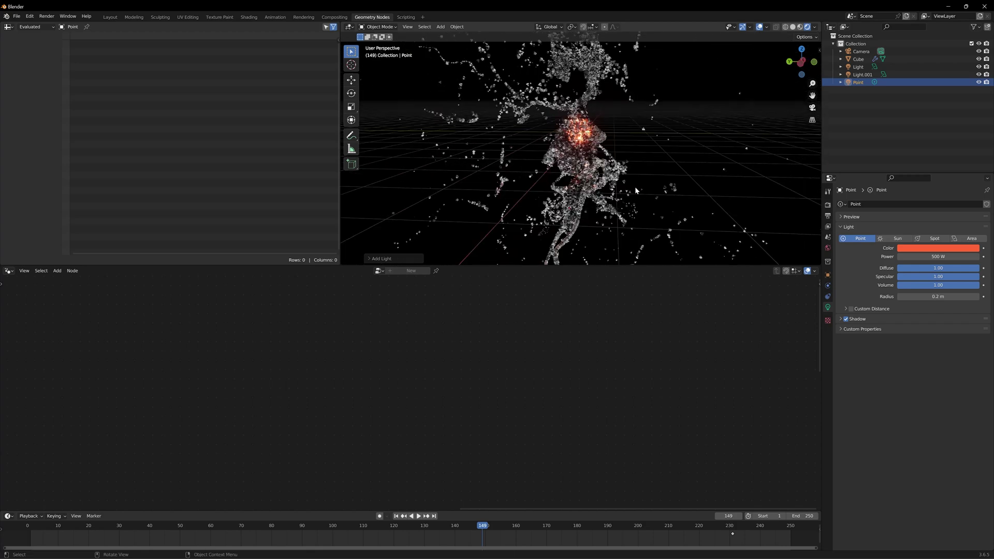
pyautogui.press('space')
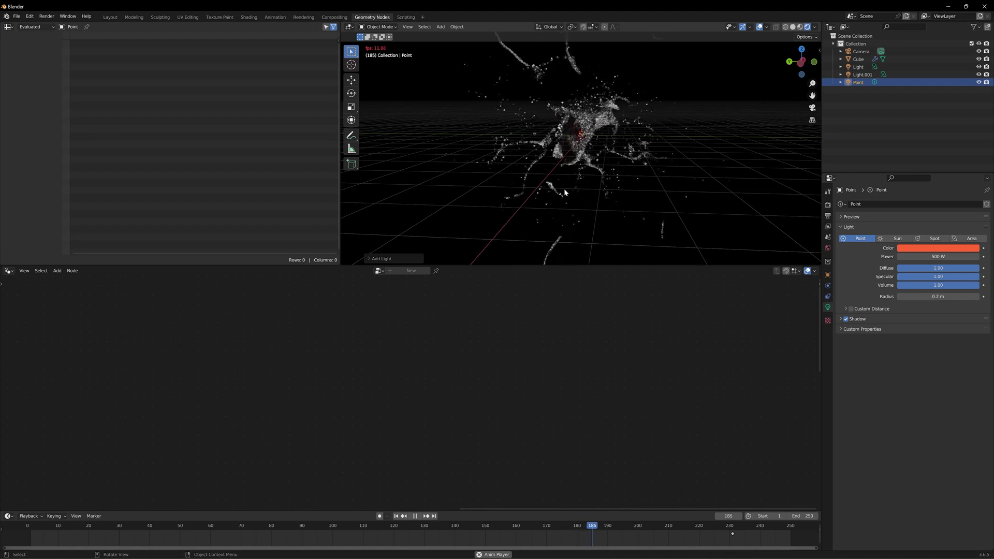
pyautogui.press('space')
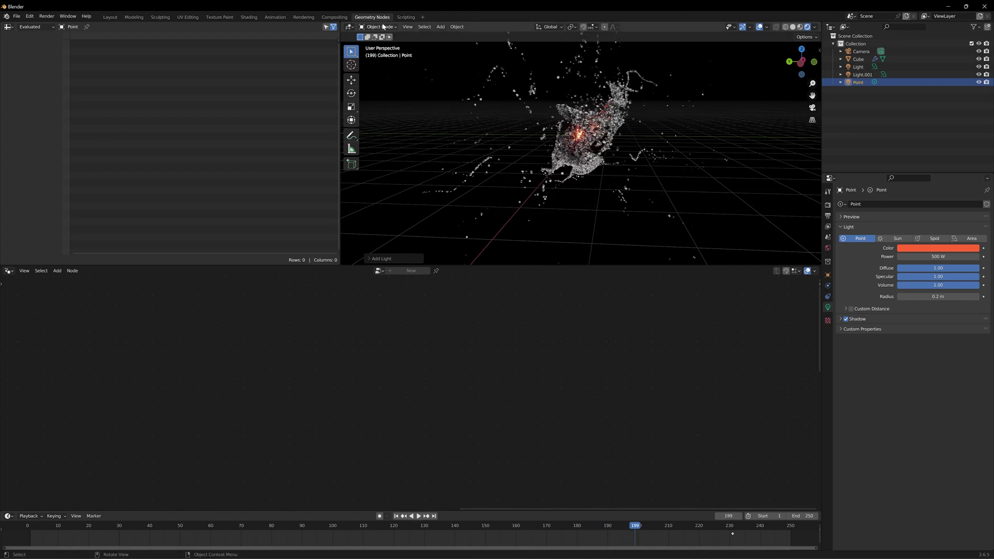
# Enable nodes in the compositor and spread the Render Layers and Composite nodes apart.
pyautogui.click(335, 18)
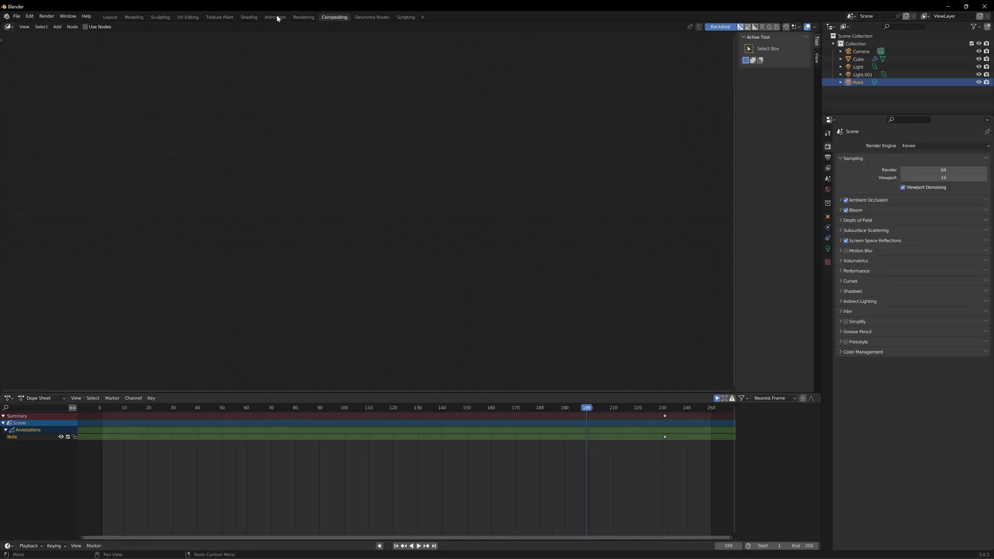
pyautogui.click(96, 27)
pyautogui.moveTo(348, 101); pyautogui.dragTo(88, 170)
pyautogui.click(318, 91)
# Insert a Glare node on the Image link between Render Layers and Composite.
pyautogui.hotkey('shift', 'a')
pyautogui.click(239, 94)
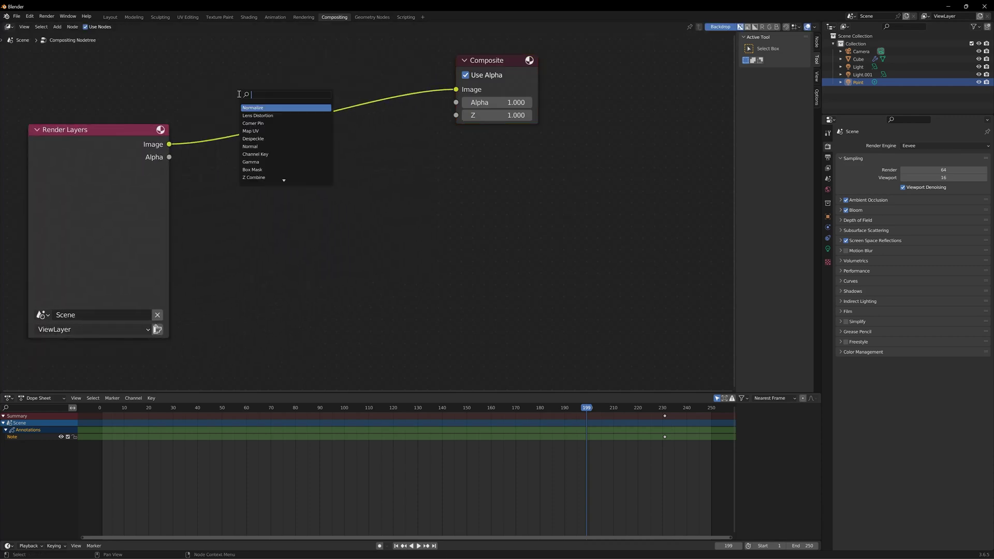
pyautogui.write('glare')
pyautogui.press('Return')
pyautogui.click(271, 92)
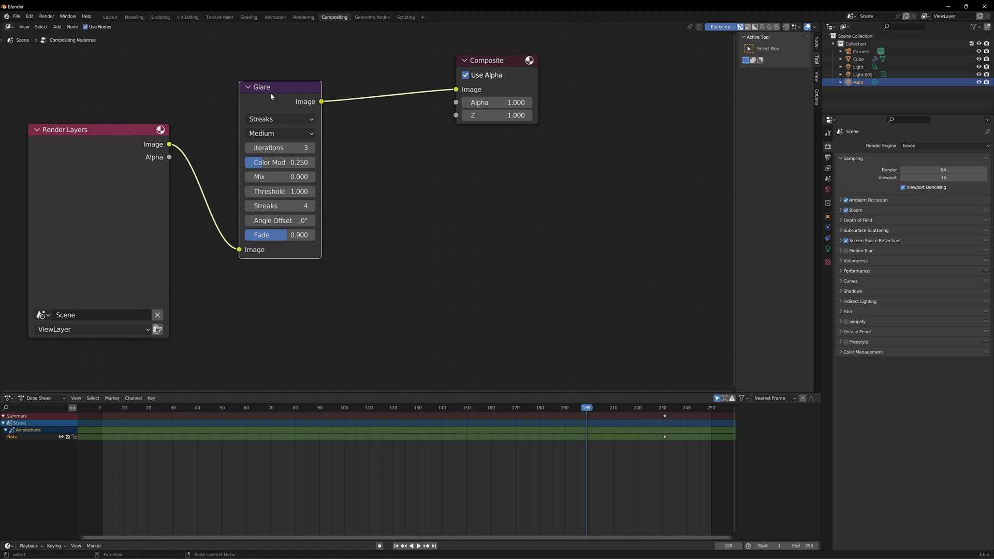
# Set the Glare node to Fog Glow at High quality and change its Mix value.
pyautogui.click(283, 119)
pyautogui.click(265, 157)
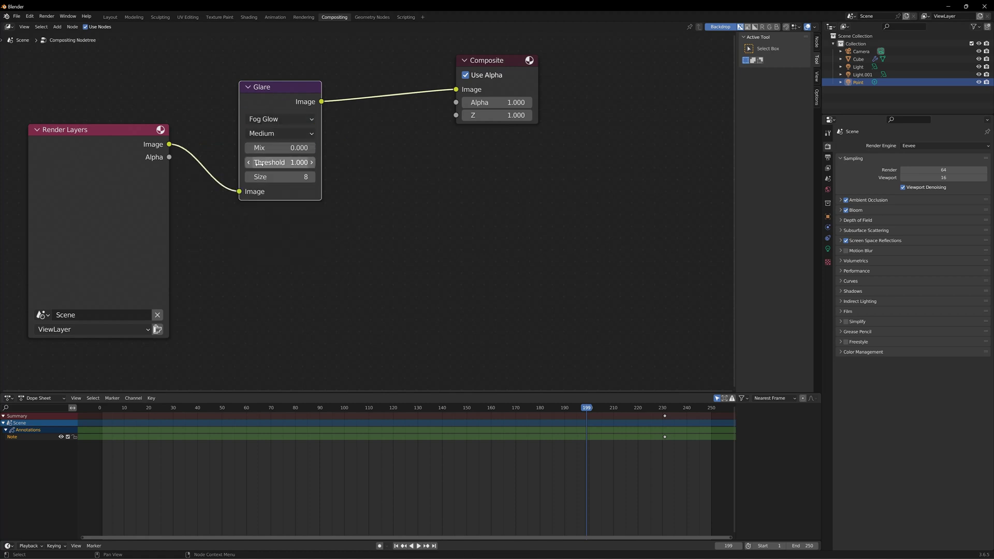
pyautogui.click(264, 133)
pyautogui.click(270, 148)
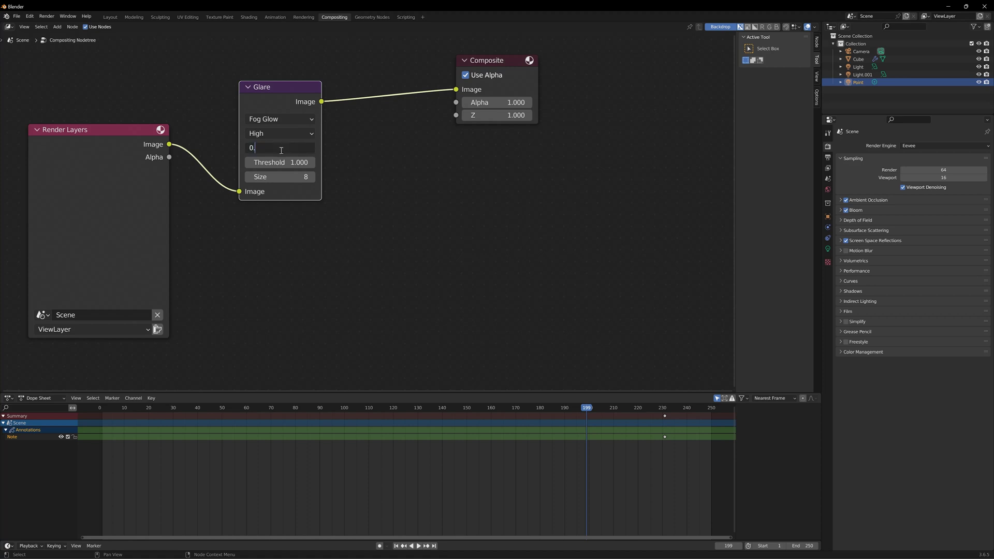
pyautogui.press('Return')
# Render frame 199 from the camera in the Geometry Nodes workspace to check the glow, and close the render window.
pyautogui.hotkey('ctrl', 'pagedown')
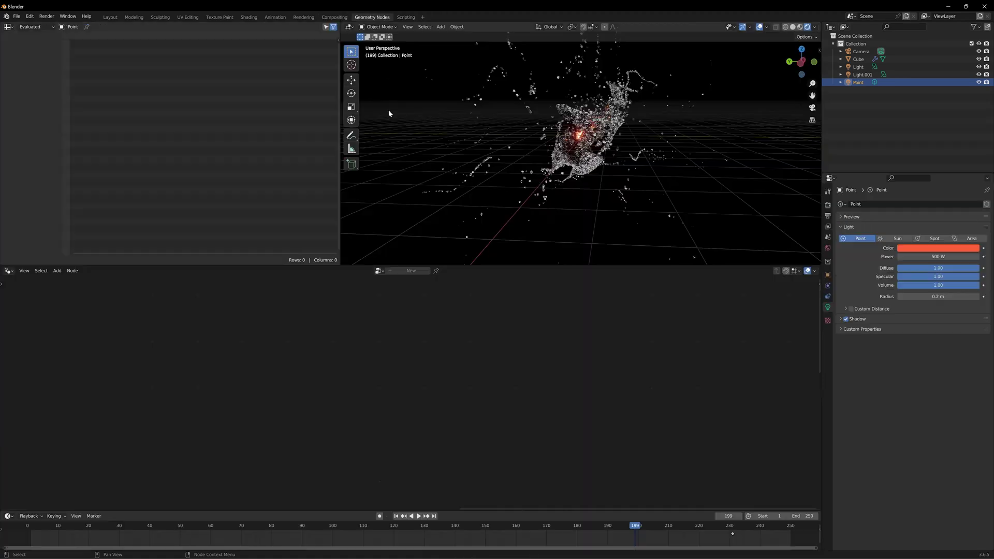
pyautogui.press('KP_0')
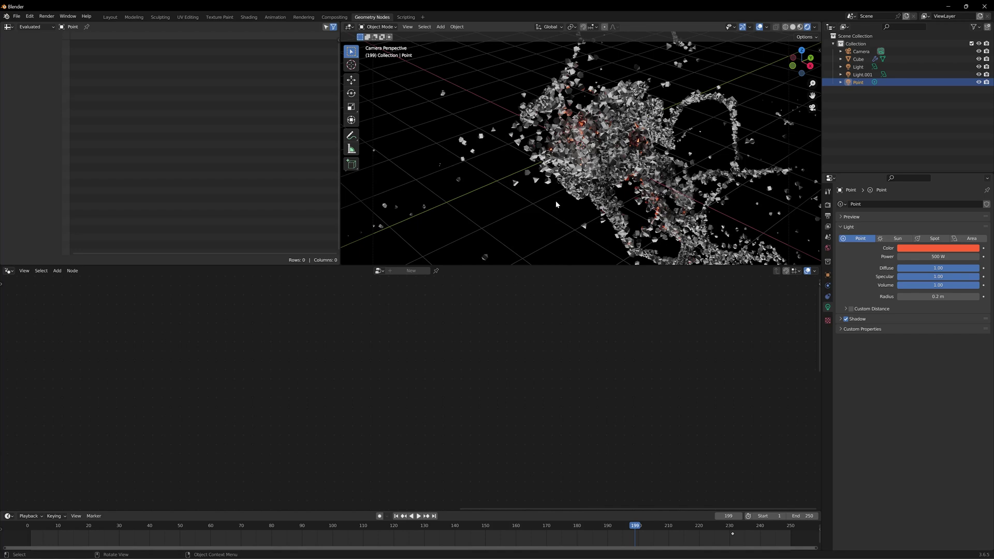
pyautogui.press('F12')
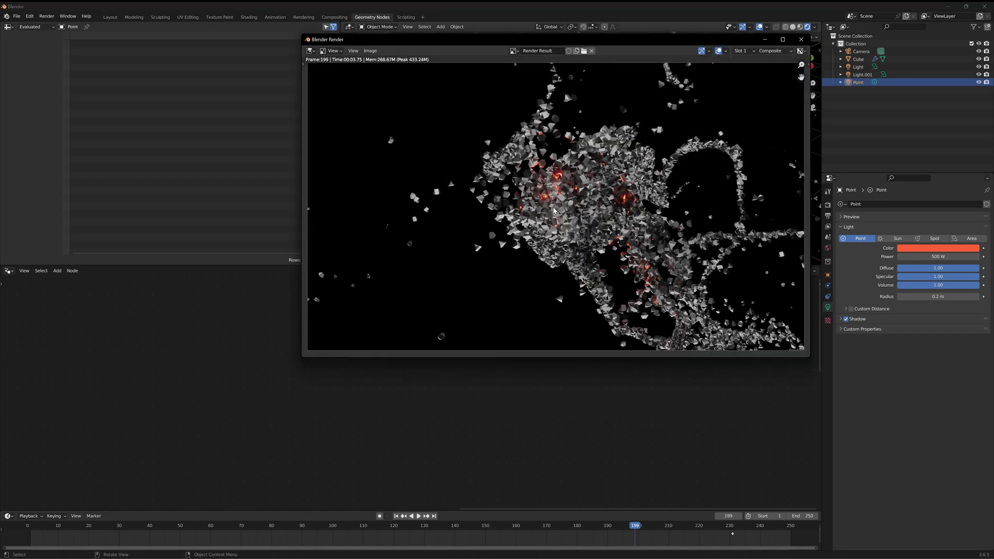
pyautogui.click(805, 39)
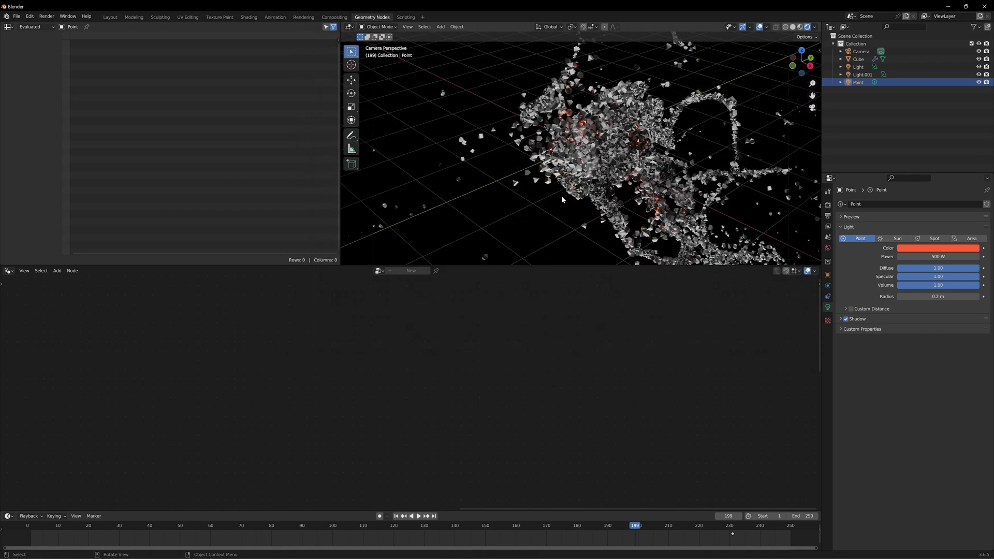
# Align the camera to the front orthographic view of the whole particle cloud.
pyautogui.scroll(-1, 561, 196)
pyautogui.moveTo(561, 196); pyautogui.dragTo(592, 179, button='middle')
pyautogui.scroll(-4, 591, 179)
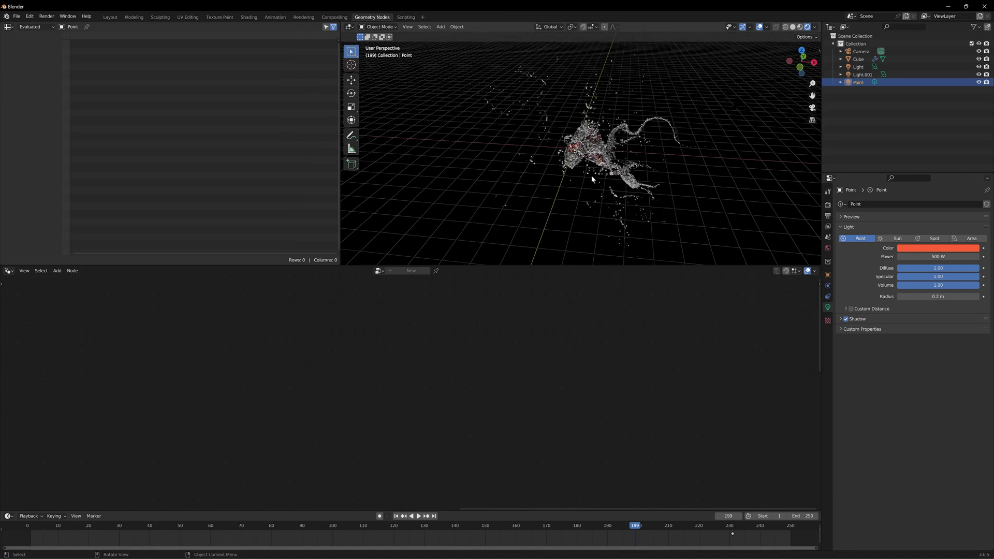
pyautogui.press('KP_1')
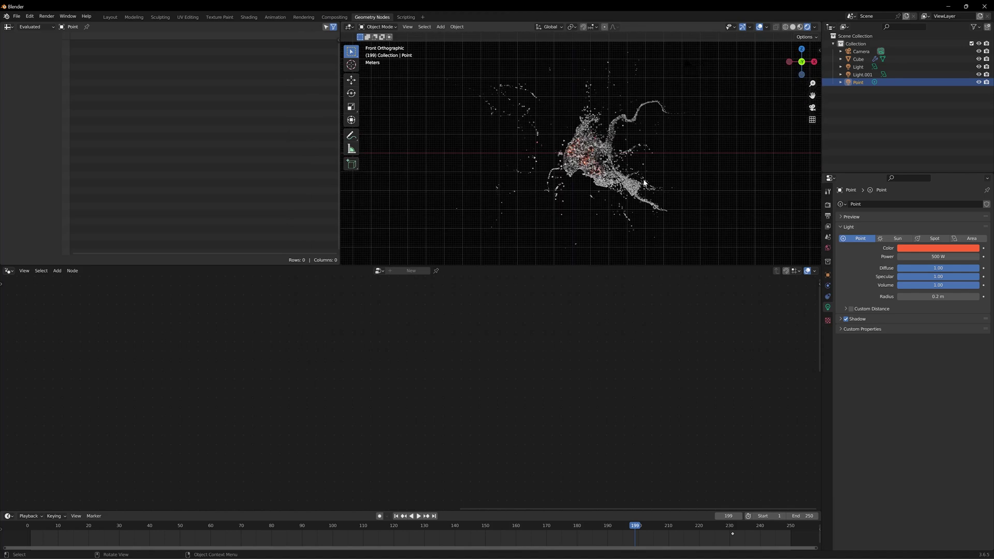
pyautogui.press('KP_0')
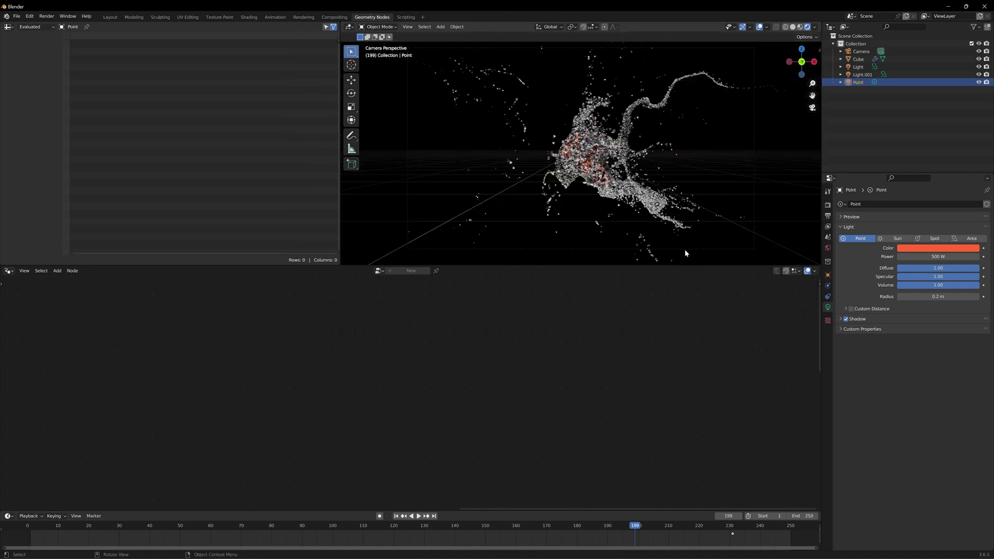
# Move the camera slightly so the particle cloud sits nearer the middle of its frame.
pyautogui.click(685, 250)
pyautogui.press('g')
pyautogui.click(694, 243)
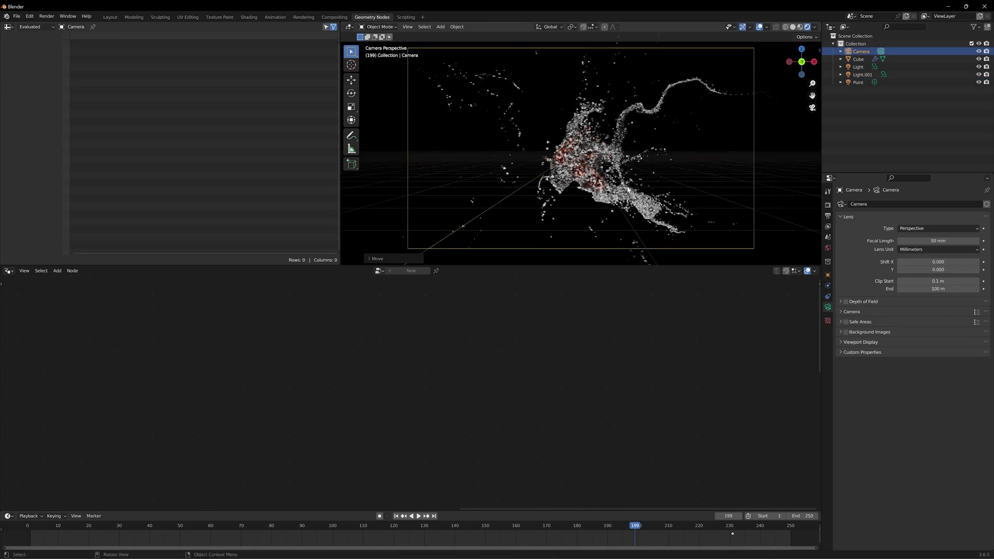
# Set the output resolution to 1080 px by 1920 px for a portrait render.
pyautogui.click(828, 215)
pyautogui.click(953, 215)
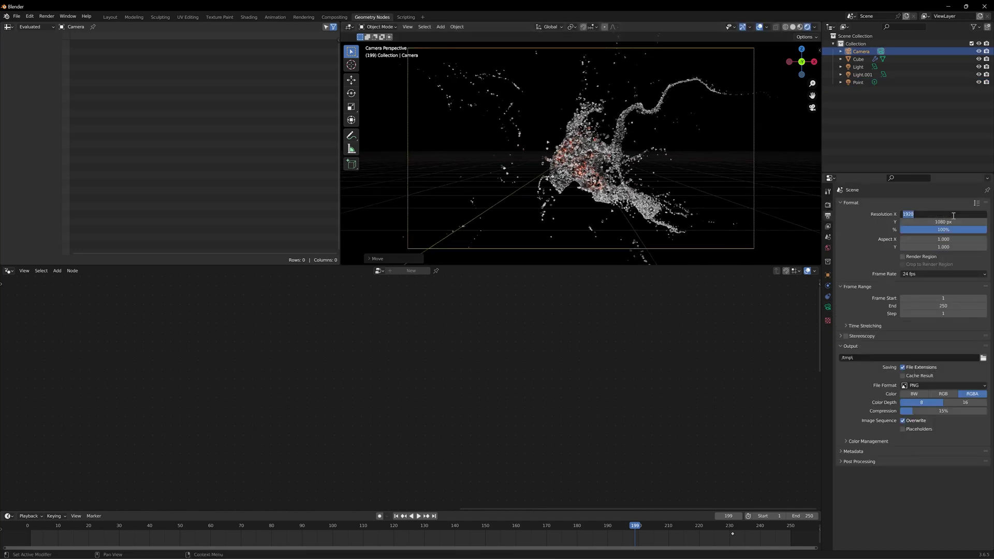
pyautogui.write('1080')
pyautogui.press('Return')
pyautogui.click(946, 221)
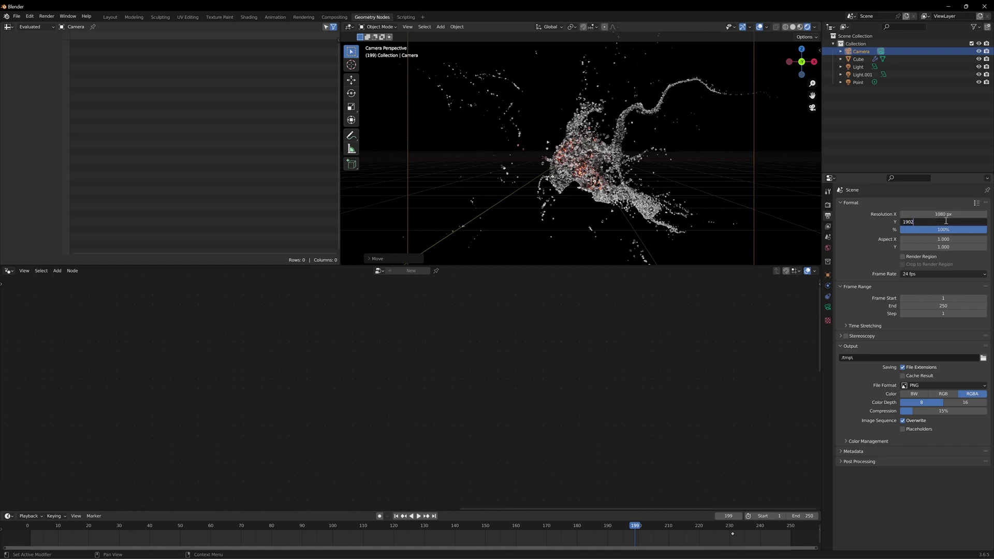
pyautogui.press('Return')
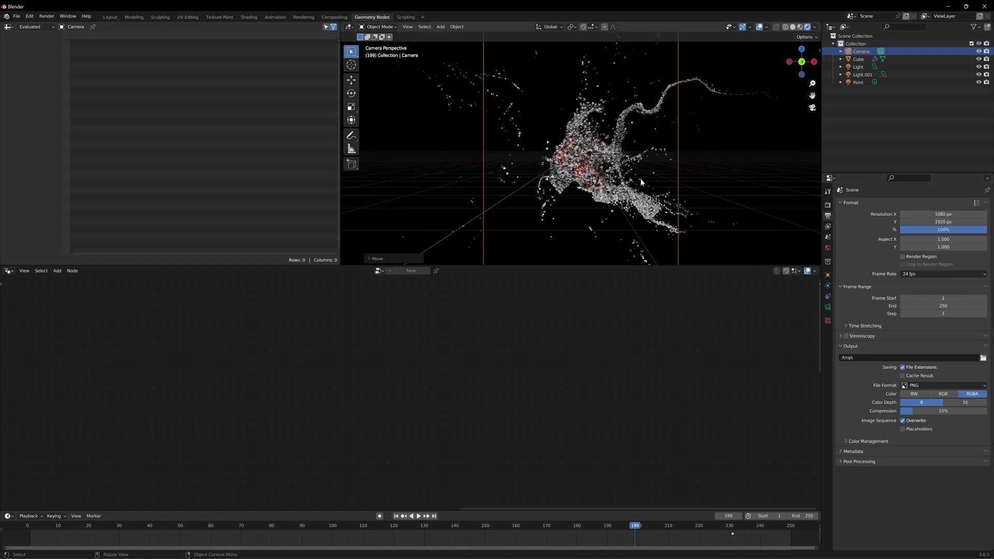
pyautogui.press('Home')
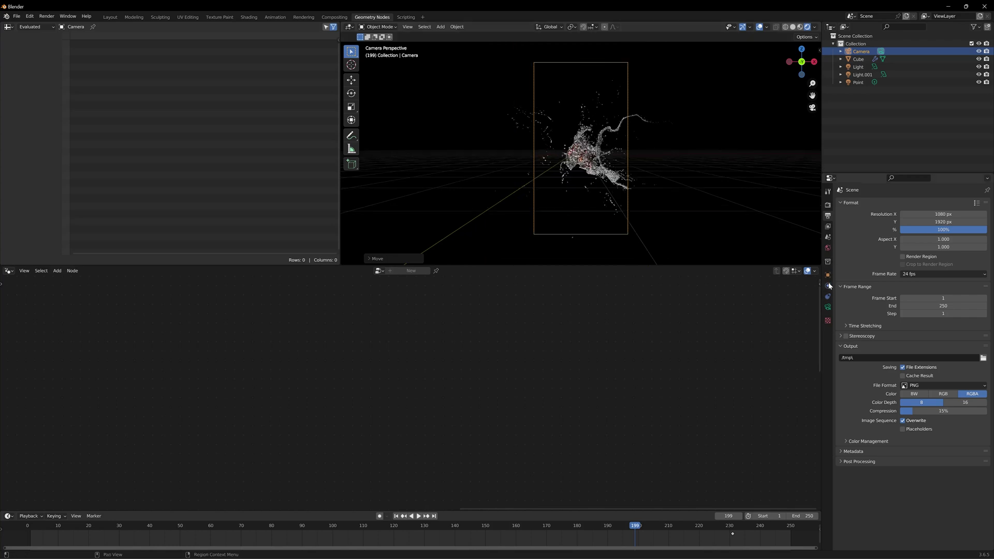
# Change the camera type to Orthographic and set its Orthographic Scale to 12.
pyautogui.click(828, 307)
pyautogui.click(944, 229)
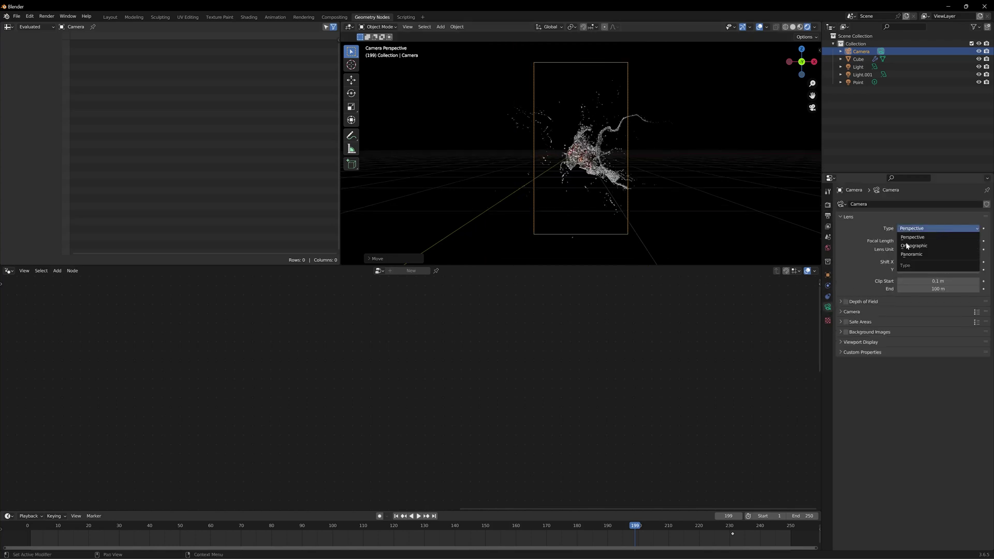
pyautogui.click(914, 246)
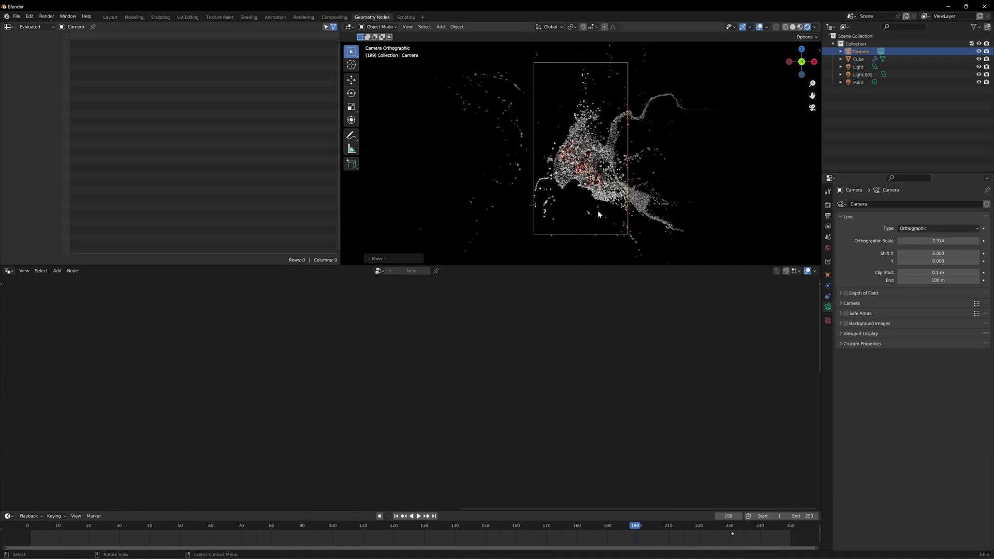
pyautogui.moveTo(938, 241); pyautogui.dragTo(964, 241)
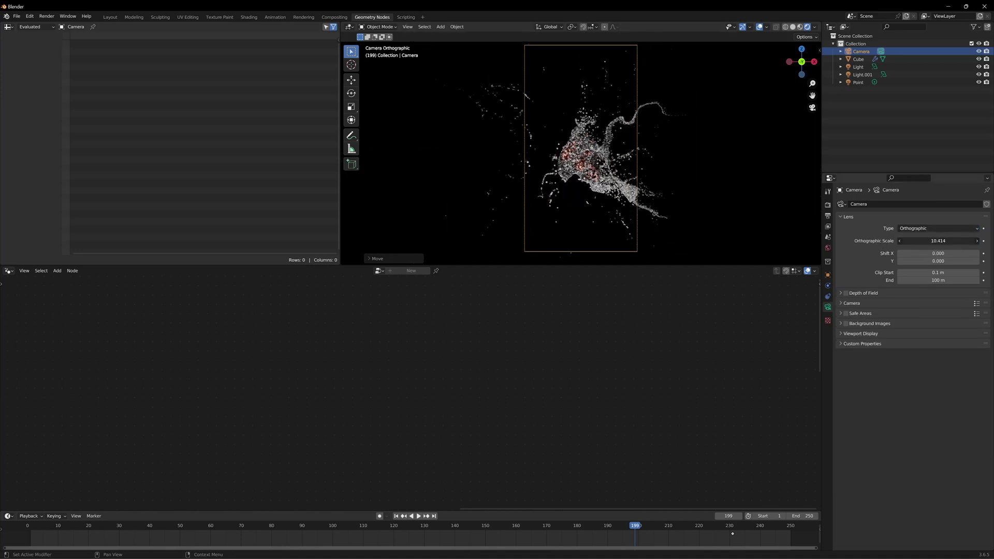
pyautogui.click(950, 243)
pyautogui.write('12')
pyautogui.press('Return')
# Enable the camera's Depth of Field and set its Focus Distance to 18 m.
pyautogui.click(846, 293)
pyautogui.scroll(3, 581, 211)
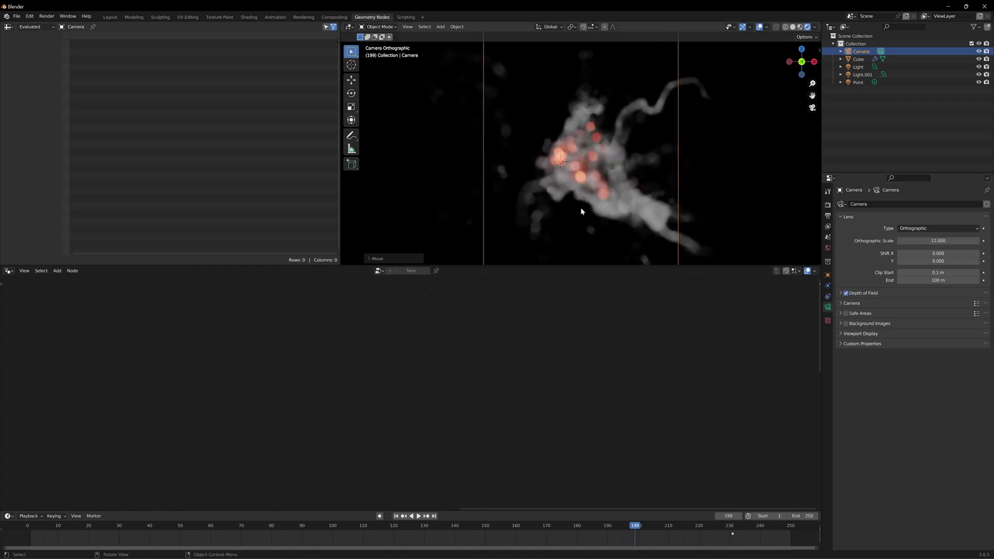
pyautogui.scroll(2, 581, 211)
pyautogui.click(840, 293)
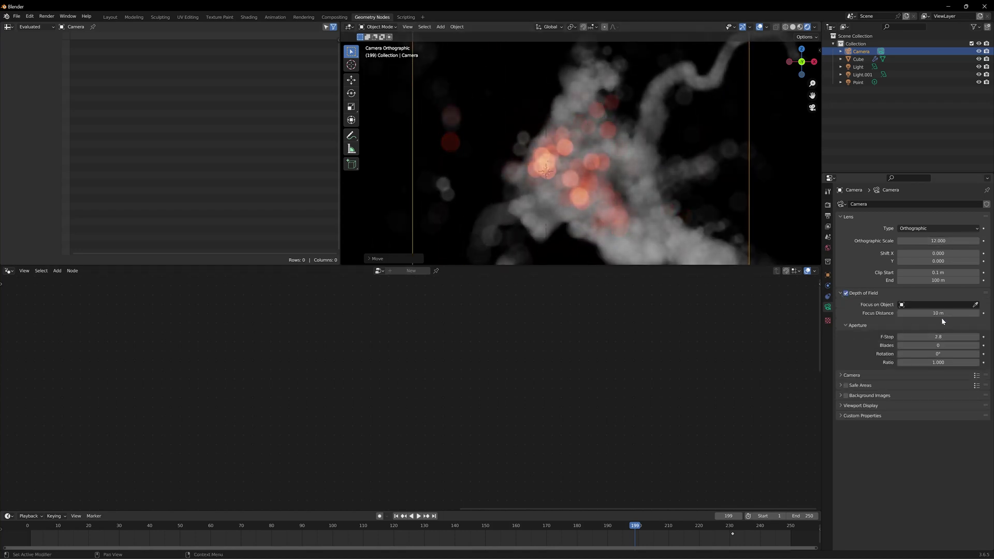
pyautogui.moveTo(940, 314); pyautogui.dragTo(982, 314)
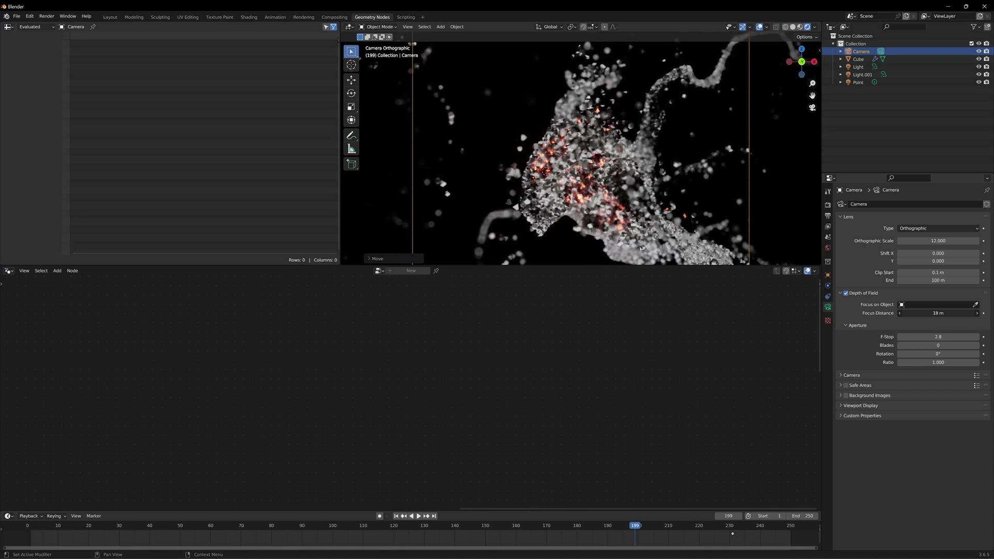
# Play the simulation through the camera to frame 248 and examine the depth of field.
pyautogui.press('space')
pyautogui.scroll(-4, 503, 176)
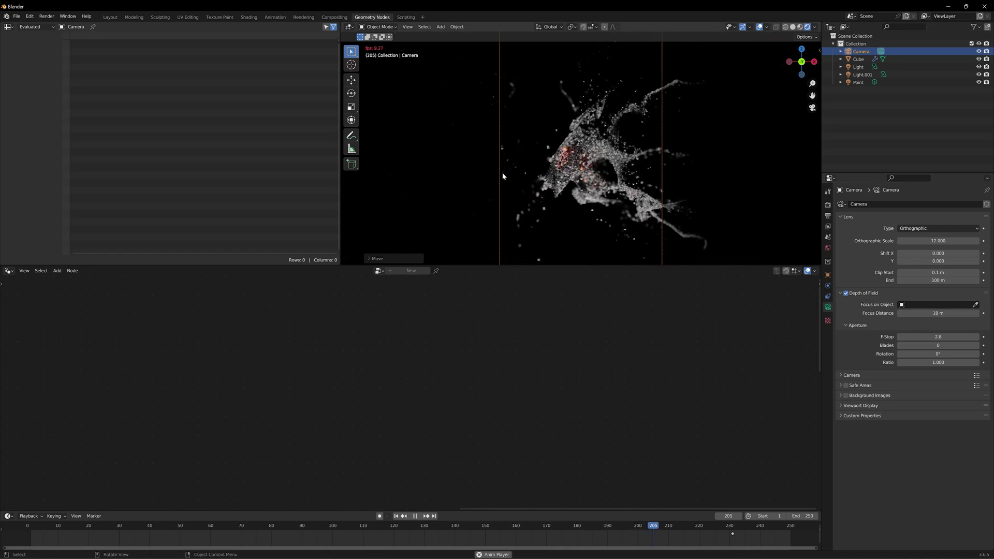
pyautogui.scroll(2, 503, 173)
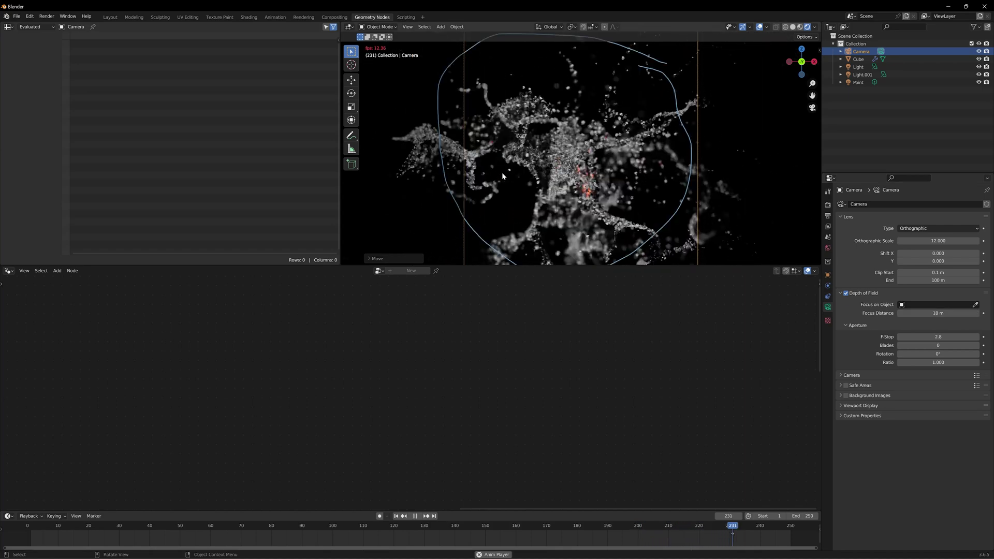
pyautogui.press('space')
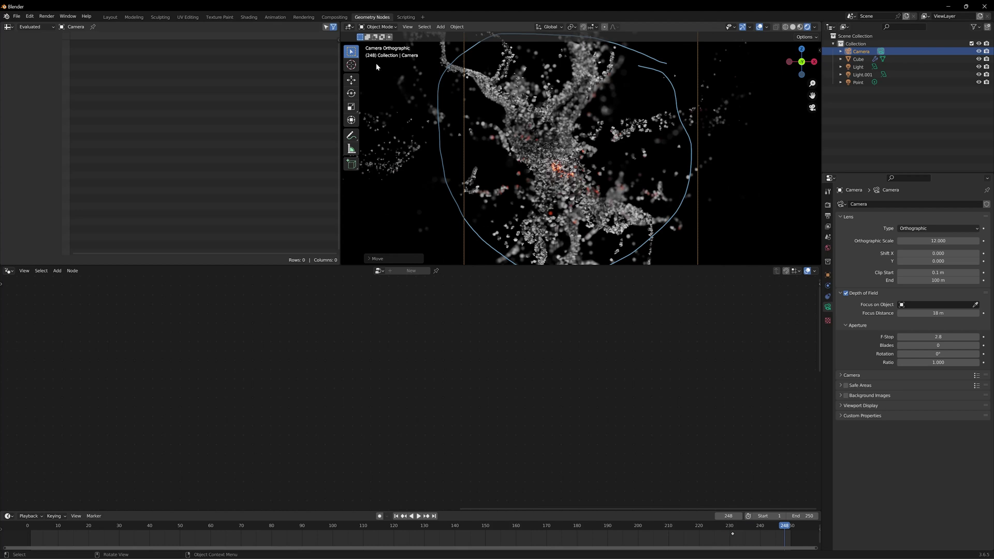
# Loop the simulation to frame 29, shift the camera sideways to centre the particles in its frame, and resume playback.
pyautogui.press('space')
pyautogui.scroll(-3, 534, 162)
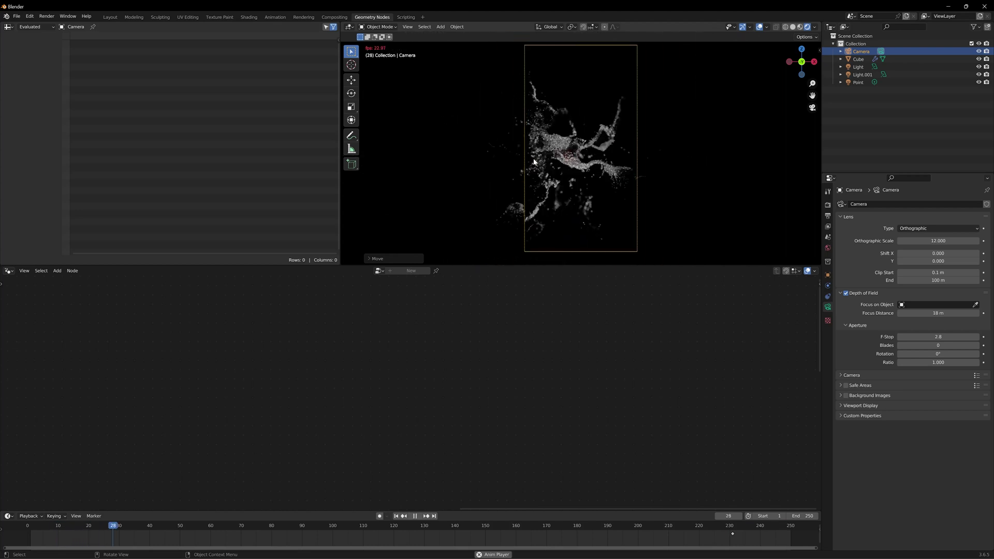
pyautogui.press('space')
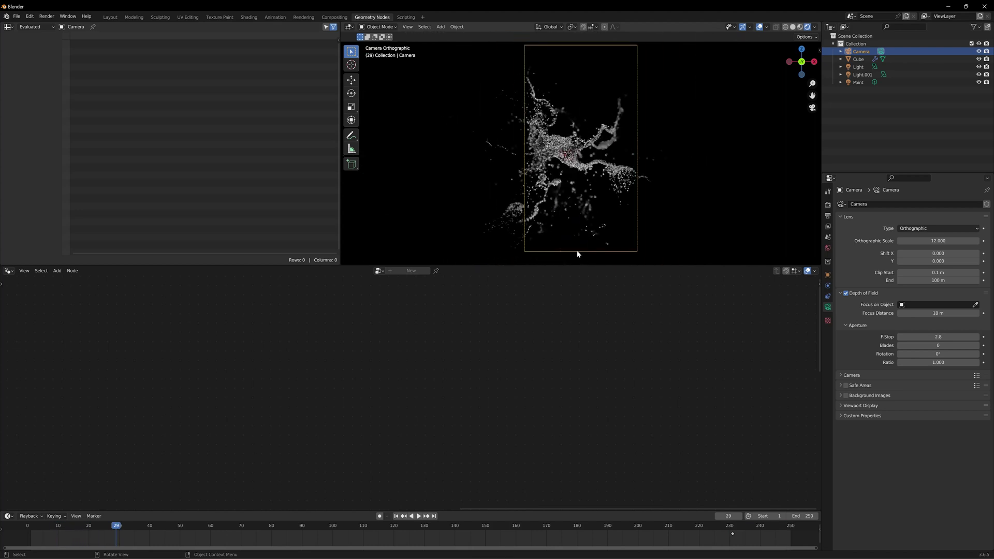
pyautogui.moveTo(577, 253); pyautogui.dragTo(565, 254)
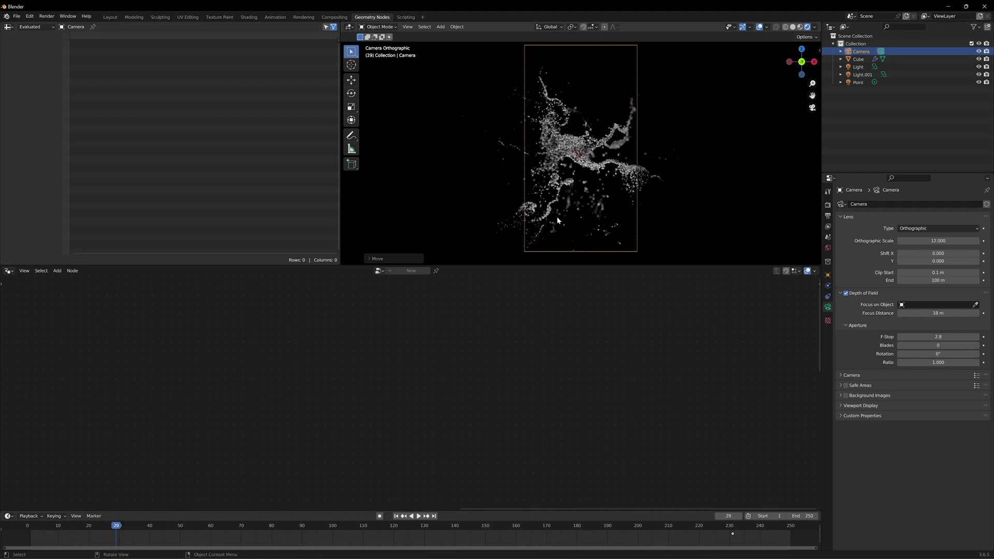
pyautogui.press('space')
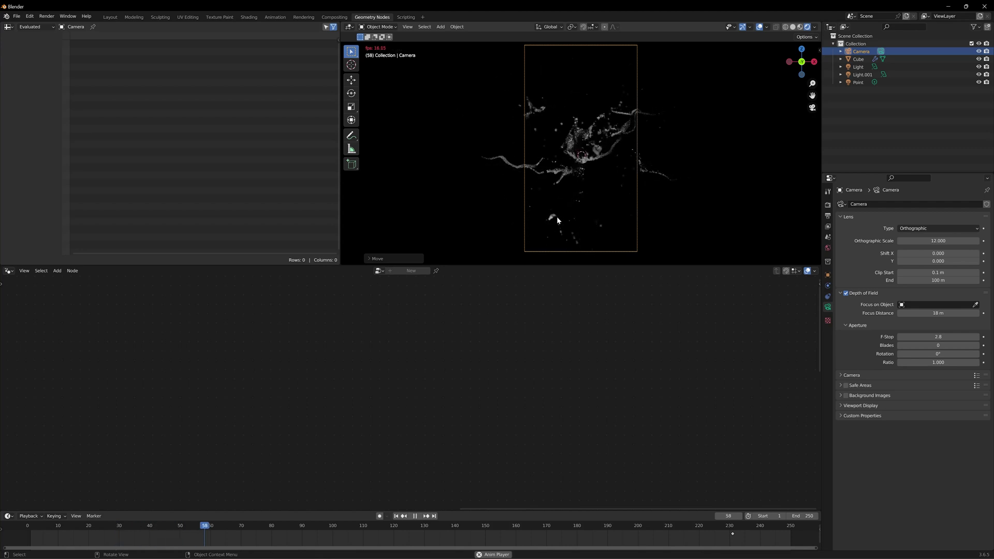